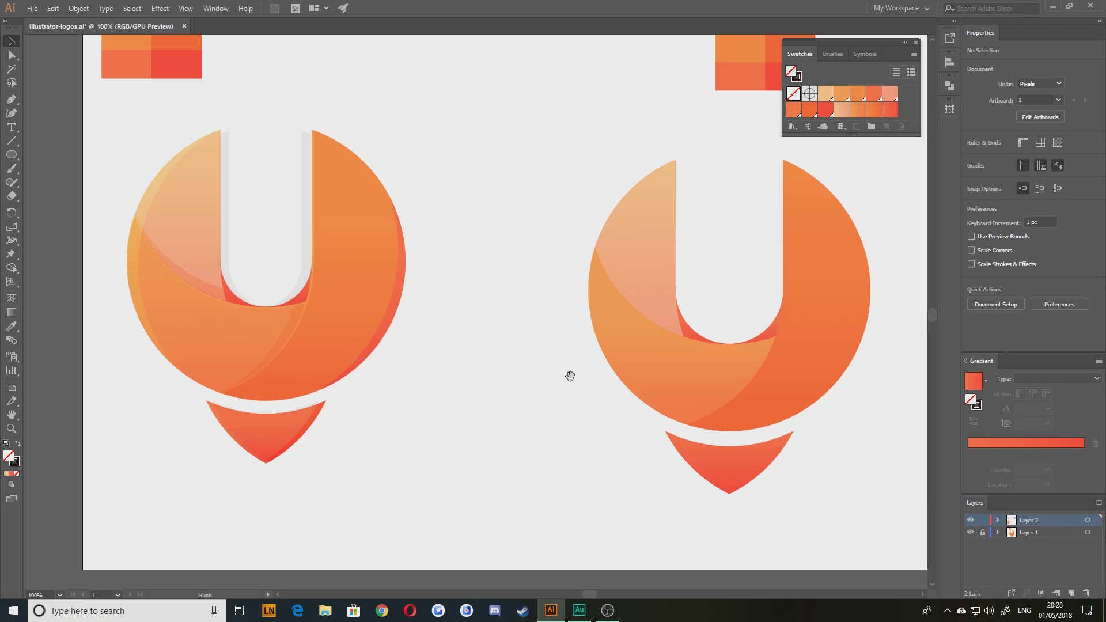
# - Compare the shaded reference logo with the flat gradient version beside it
pyautogui.moveTo(689, 373); pyautogui.dragTo(493, 368)
pyautogui.moveTo(681, 471); pyautogui.dragTo(325, 120)
pyautogui.moveTo(402, 225); pyautogui.dragTo(474, 213)
pyautogui.moveTo(83, 233); pyautogui.dragTo(349, 232)
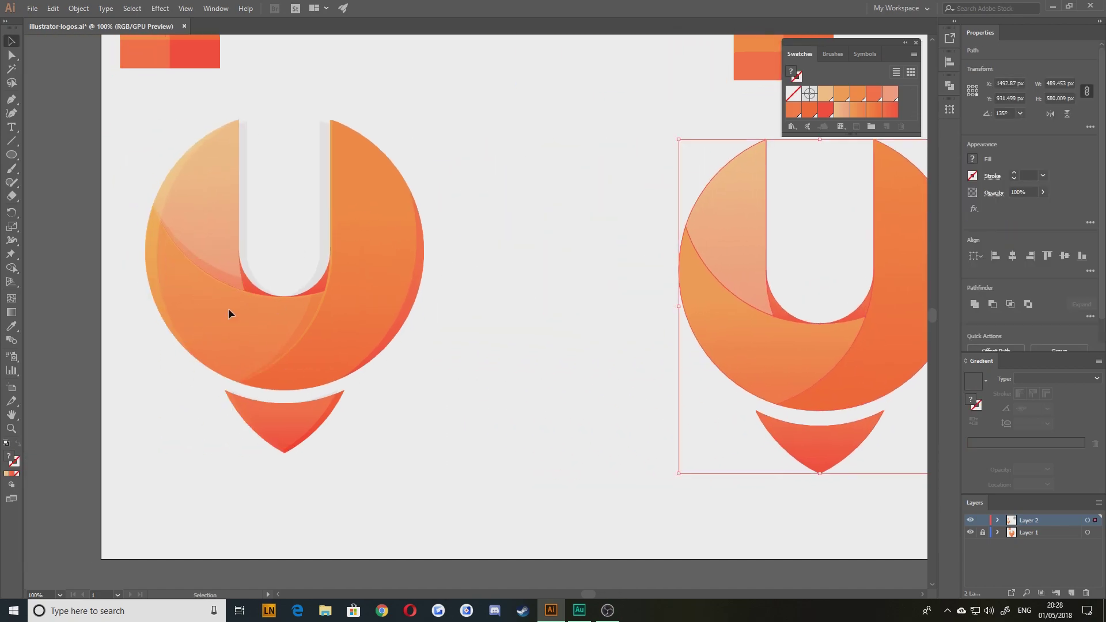
pyautogui.moveTo(517, 283); pyautogui.dragTo(226, 277)
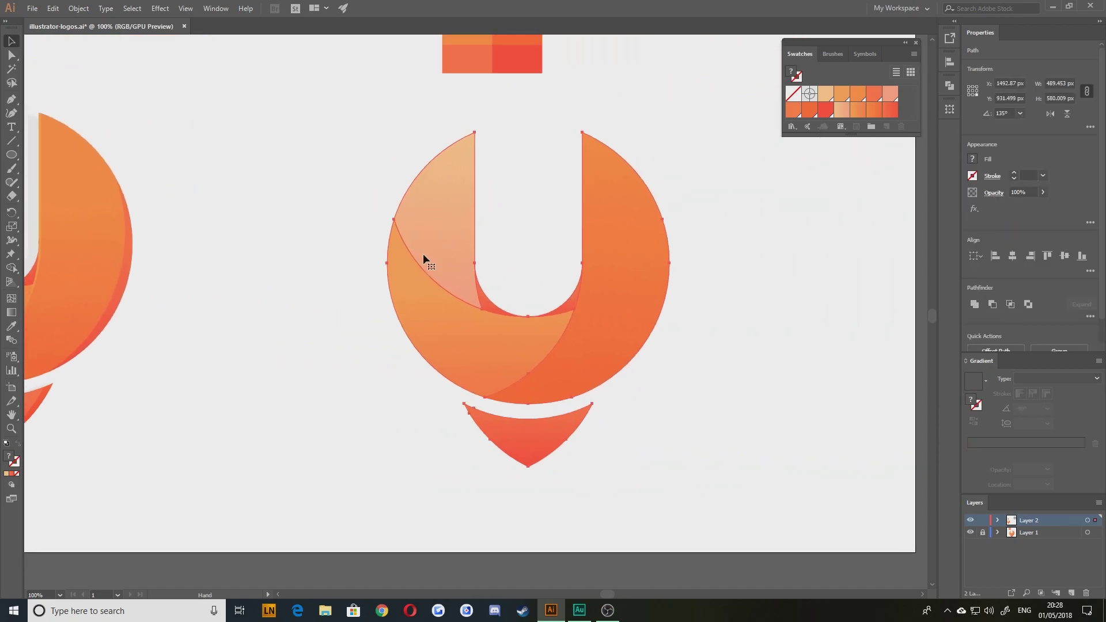
pyautogui.click(313, 264)
pyautogui.moveTo(590, 251); pyautogui.dragTo(564, 277)
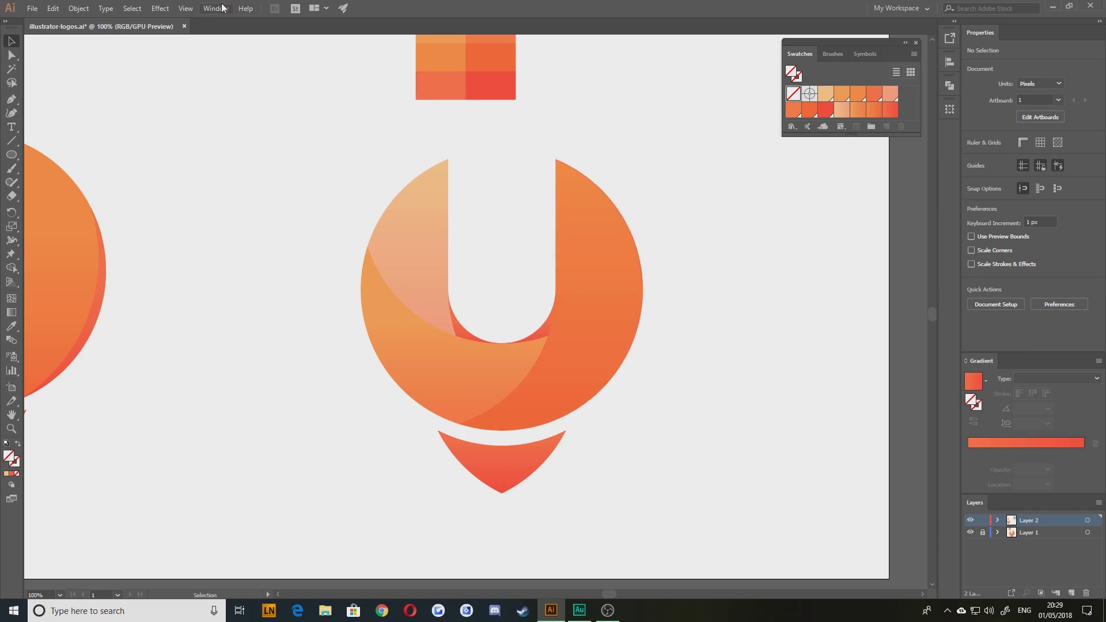
pyautogui.click(403, 220)
pyautogui.moveTo(248, 203); pyautogui.dragTo(638, 402)
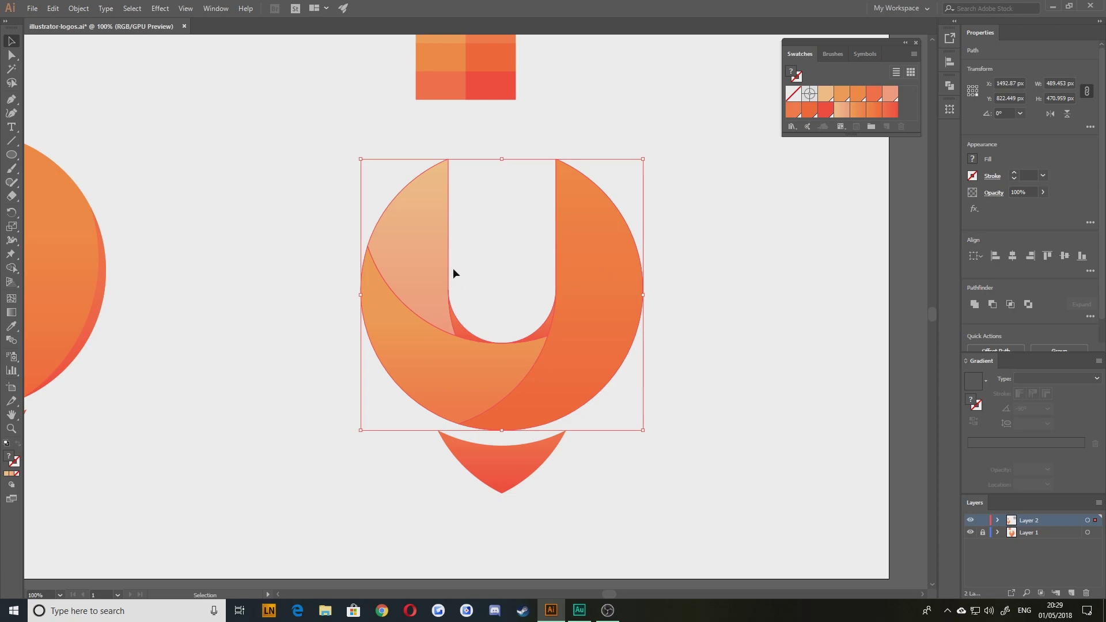
pyautogui.click(11, 270)
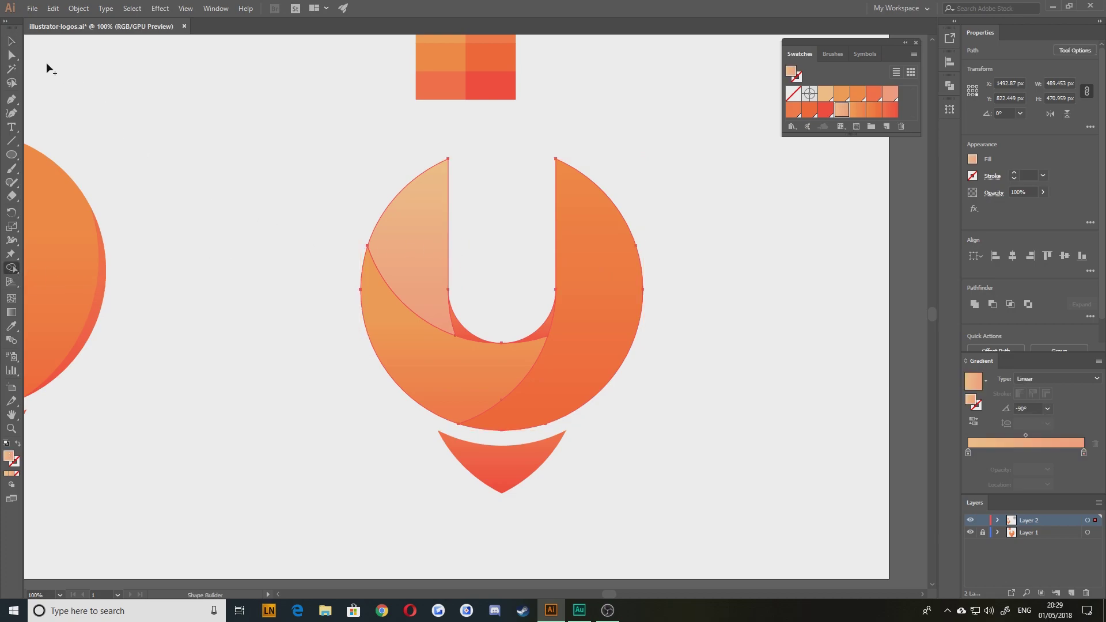
pyautogui.click(11, 42)
pyautogui.click(267, 144)
pyautogui.moveTo(226, 179); pyautogui.dragTo(288, 181)
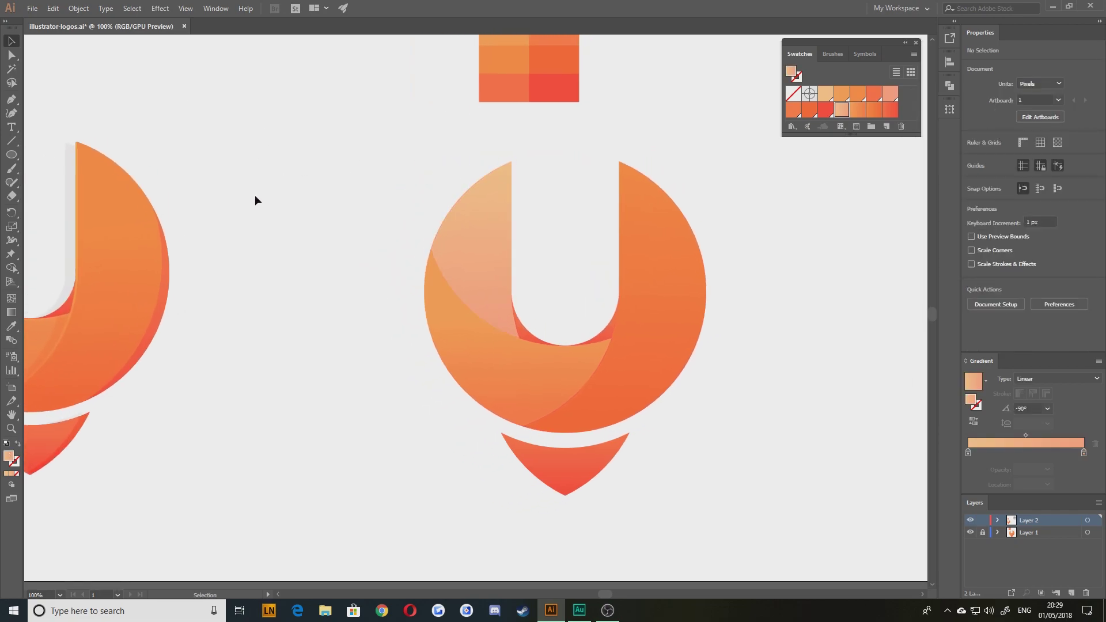
pyautogui.moveTo(359, 155); pyautogui.dragTo(821, 496)
pyautogui.click(216, 8)
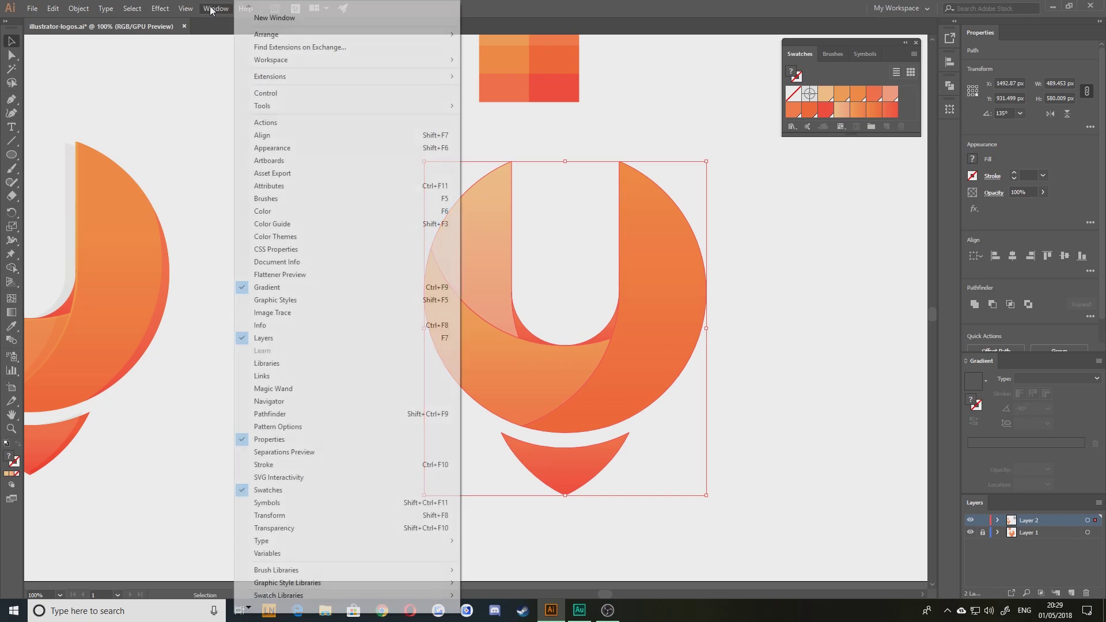
pyautogui.click(296, 413)
pyautogui.click(917, 82)
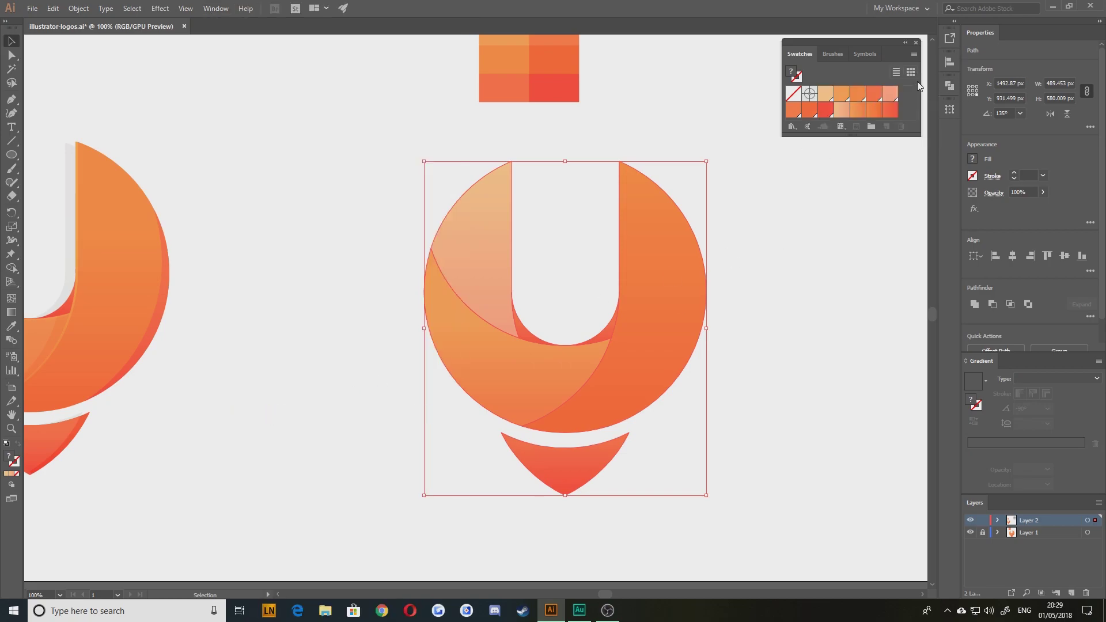
pyautogui.click(863, 212)
pyautogui.moveTo(336, 316); pyautogui.dragTo(327, 325)
pyautogui.moveTo(392, 337); pyautogui.dragTo(501, 361)
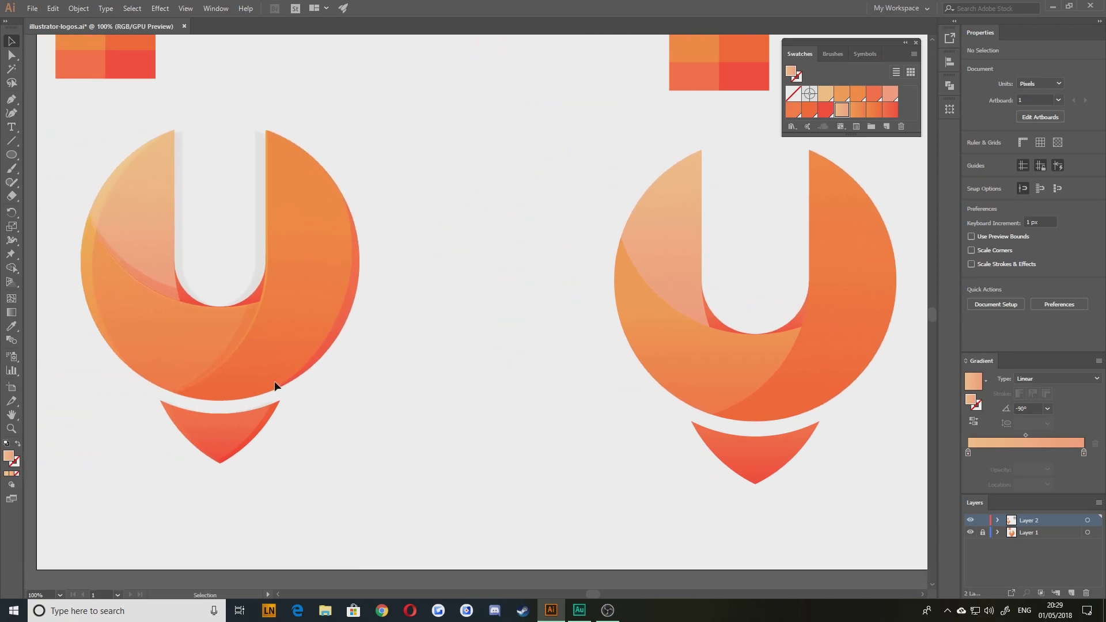
pyautogui.press('p')
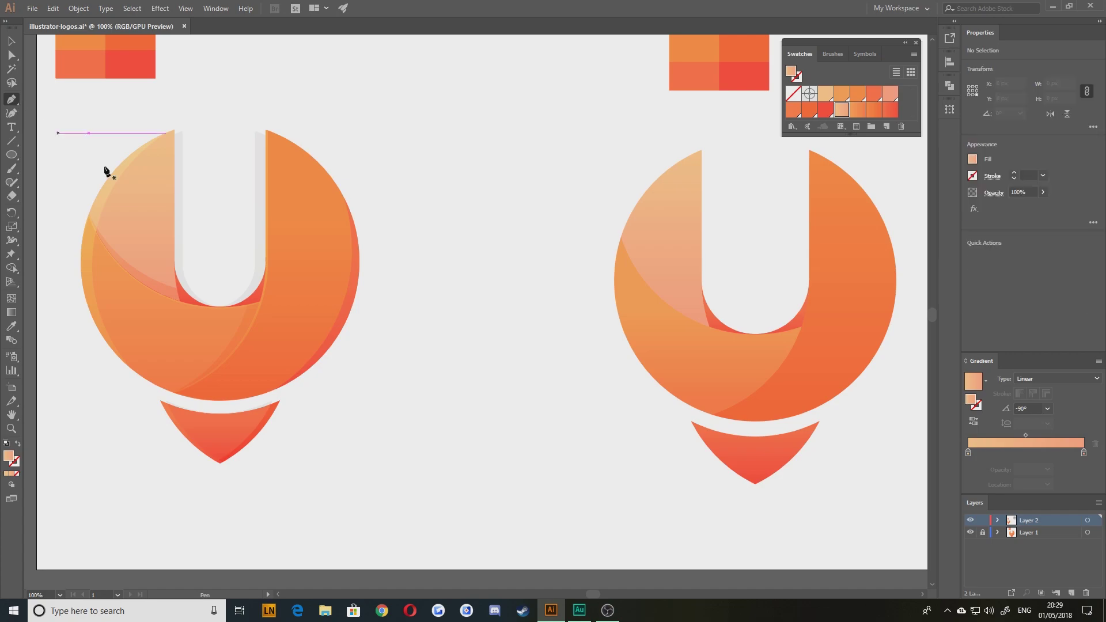
pyautogui.click(340, 163)
pyautogui.moveTo(183, 445); pyautogui.dragTo(109, 526)
pyautogui.hotkey('ctrl', 'z')
pyautogui.hotkey('ctrl', 'z')
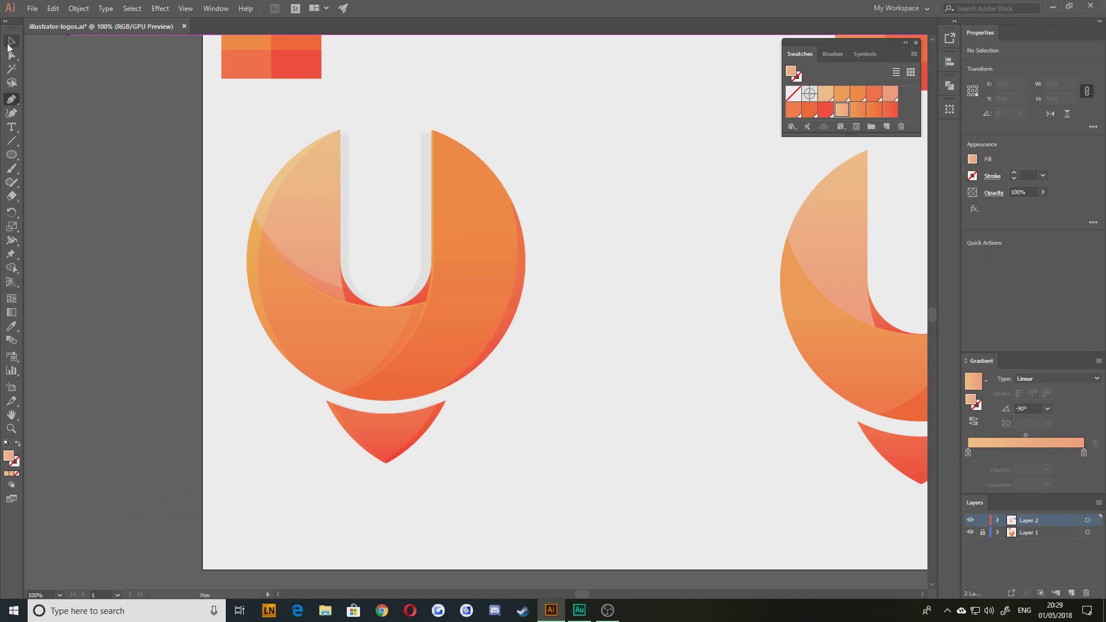
pyautogui.click(10, 44)
# - Examine the flat logo's segments against the highlight and shadow edges on the reference logo
pyautogui.moveTo(610, 209); pyautogui.dragTo(58, 237)
pyautogui.scroll(-1, 497, 311)
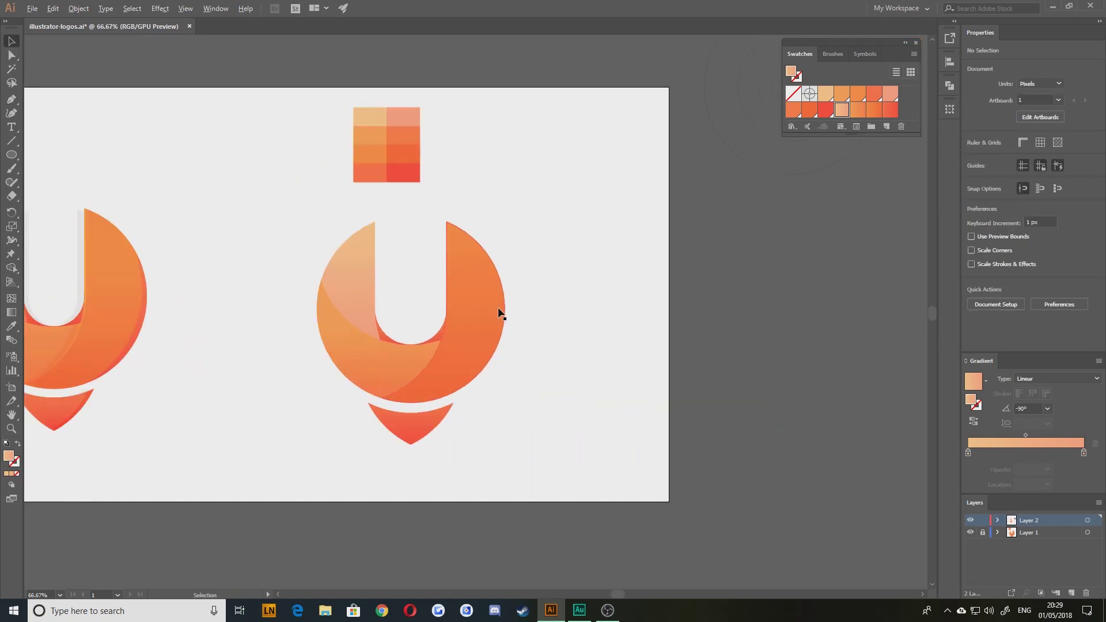
pyautogui.moveTo(589, 259); pyautogui.dragTo(576, 303)
pyautogui.moveTo(753, 146); pyautogui.dragTo(753, 362)
pyautogui.click(831, 395)
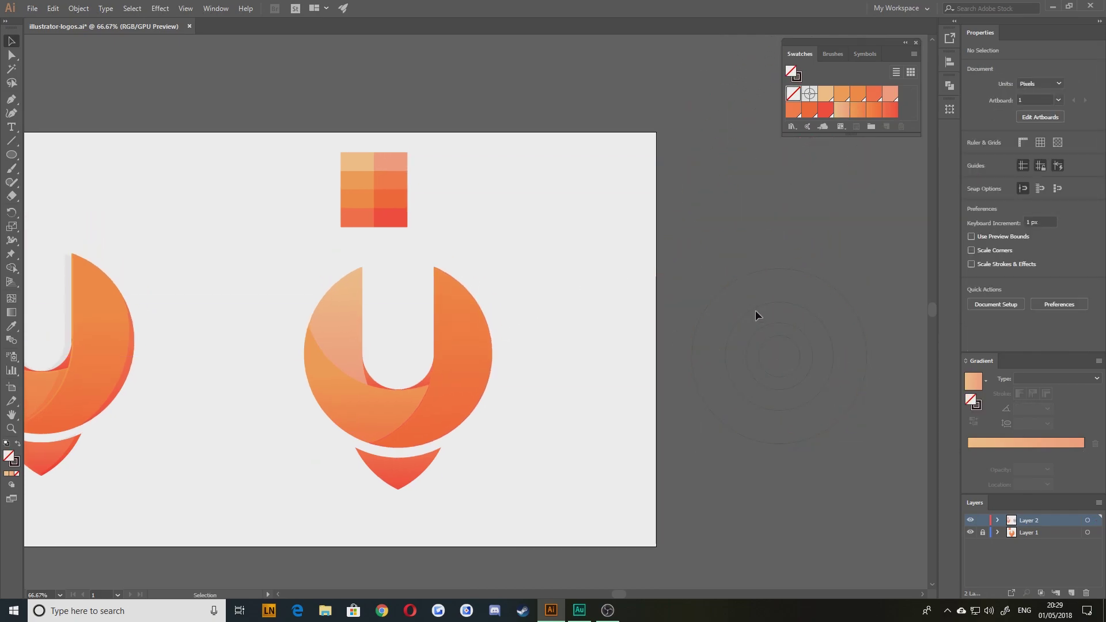
pyautogui.moveTo(362, 397); pyautogui.dragTo(456, 368)
pyautogui.scroll(1, 469, 361)
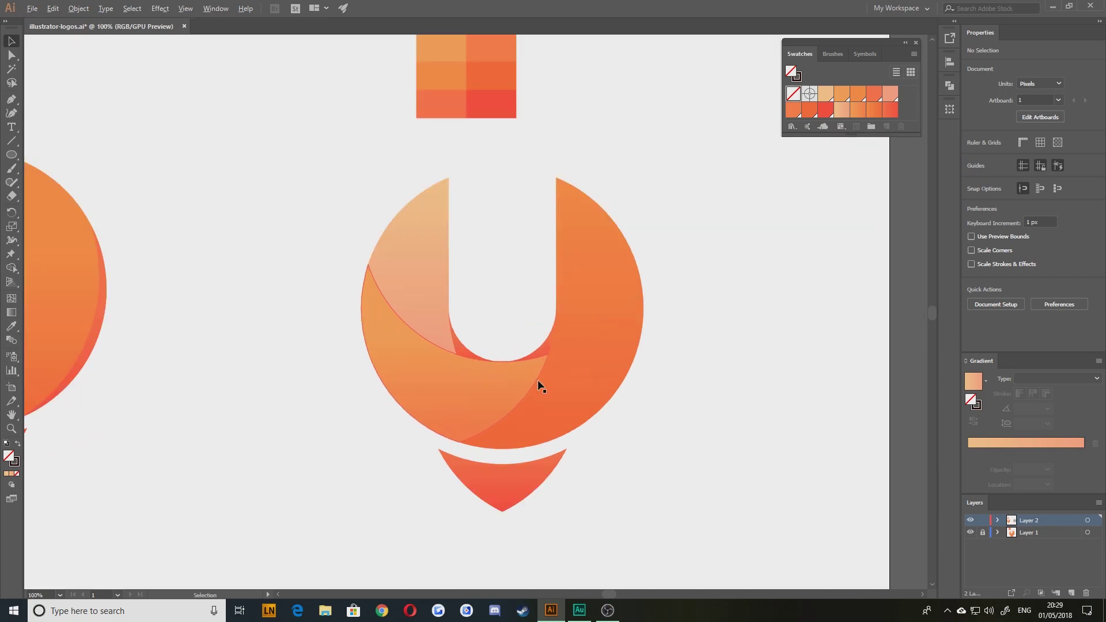
pyautogui.moveTo(654, 367); pyautogui.dragTo(624, 349)
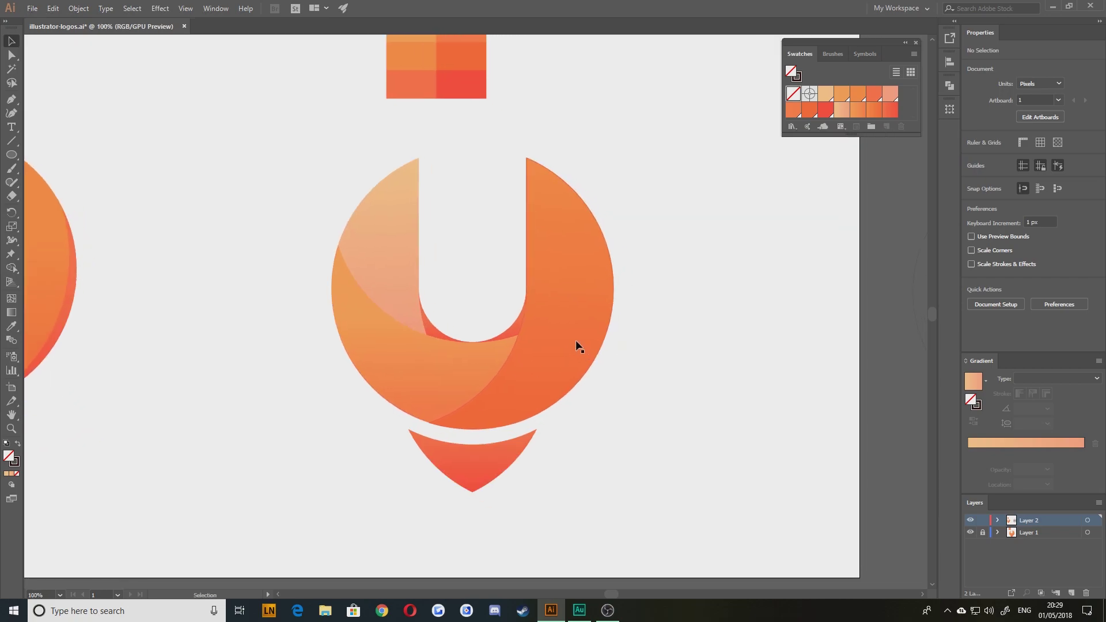
pyautogui.moveTo(346, 346); pyautogui.dragTo(484, 346)
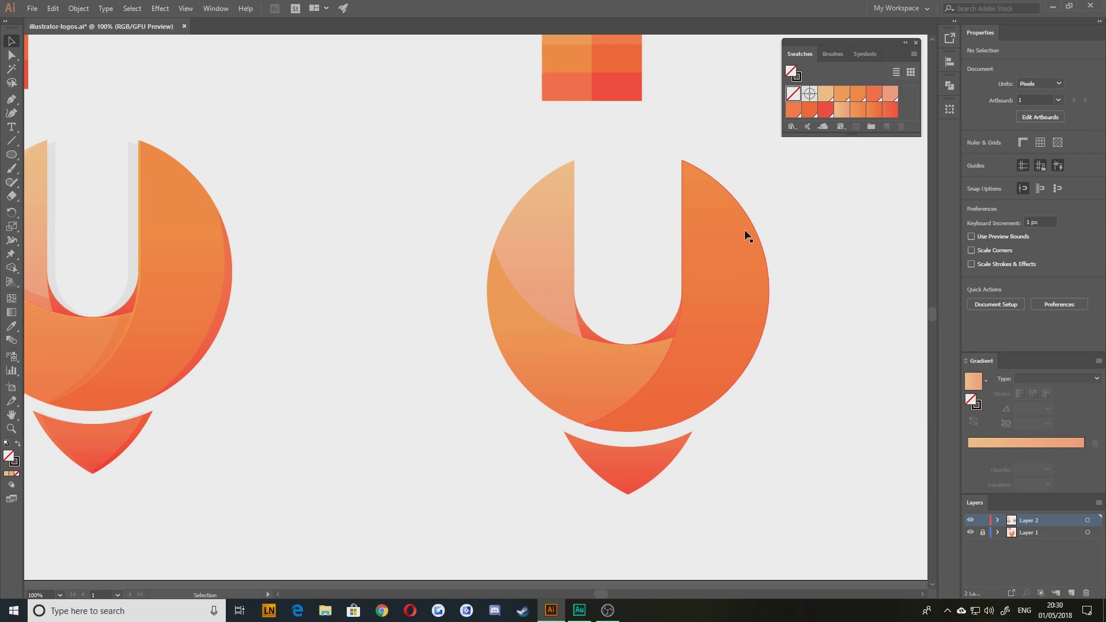
pyautogui.hscroll(-3, 416, 262)
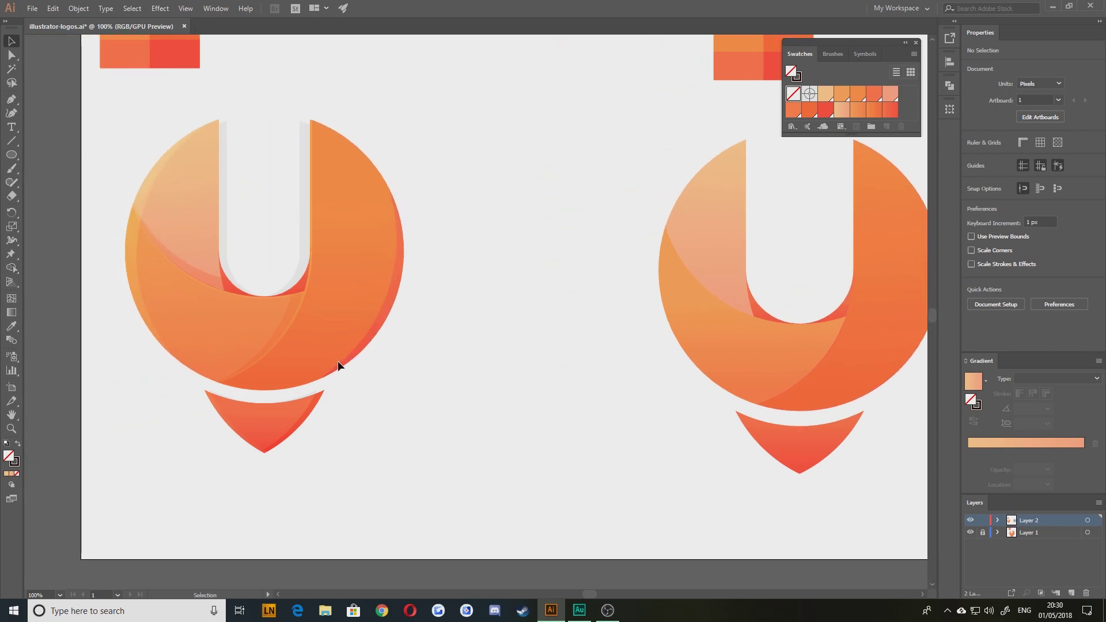
pyautogui.moveTo(680, 370); pyautogui.dragTo(358, 359)
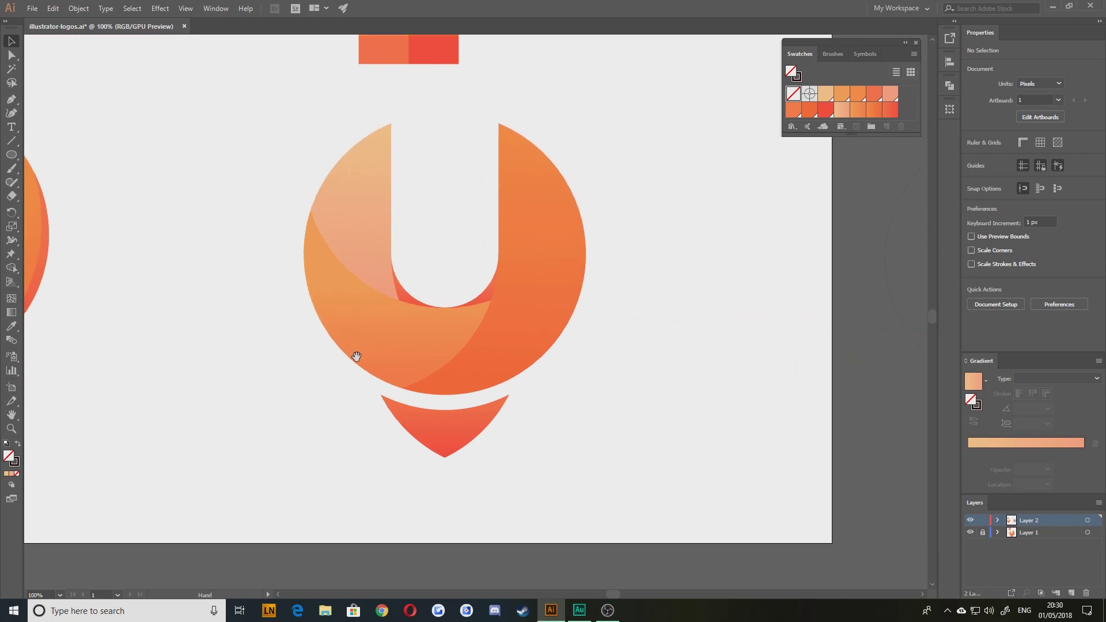
# - Duplicate the U's right orange segment 371 px to the right, and make a second copy offset 18 px back to the left
pyautogui.click(568, 268)
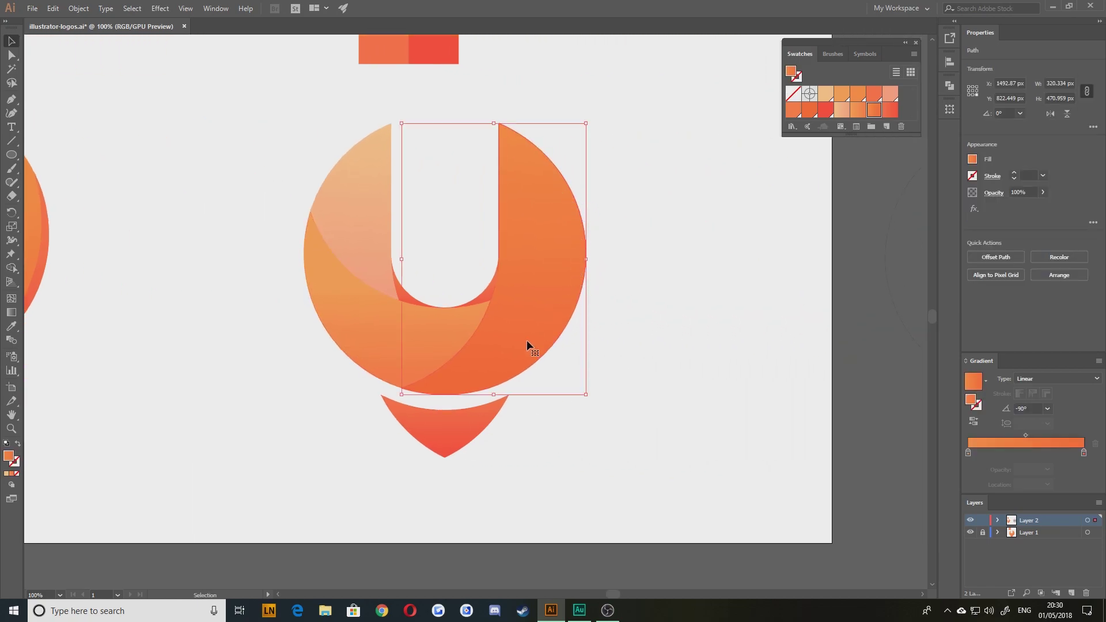
pyautogui.moveTo(521, 300); pyautogui.dragTo(734, 279)
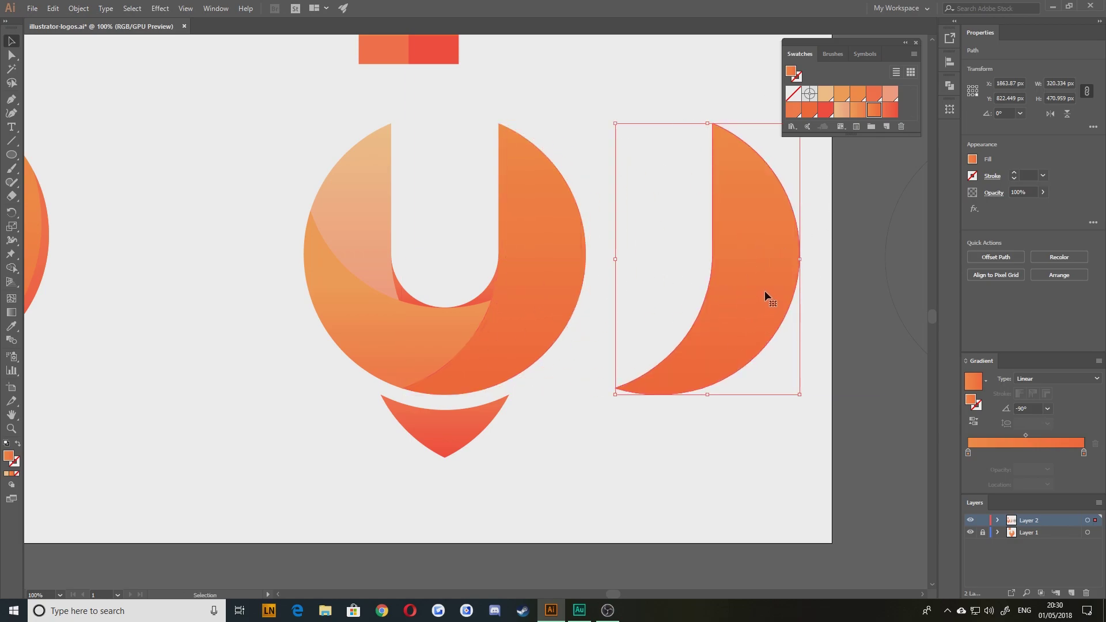
pyautogui.moveTo(765, 288); pyautogui.dragTo(756, 292)
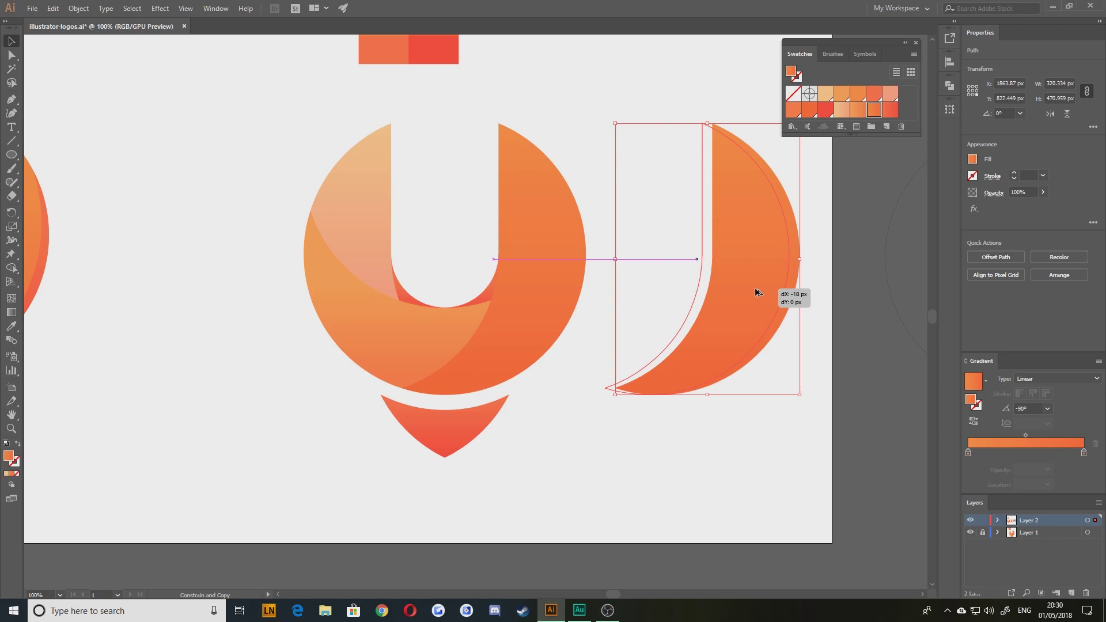
pyautogui.moveTo(755, 292); pyautogui.dragTo(756, 292)
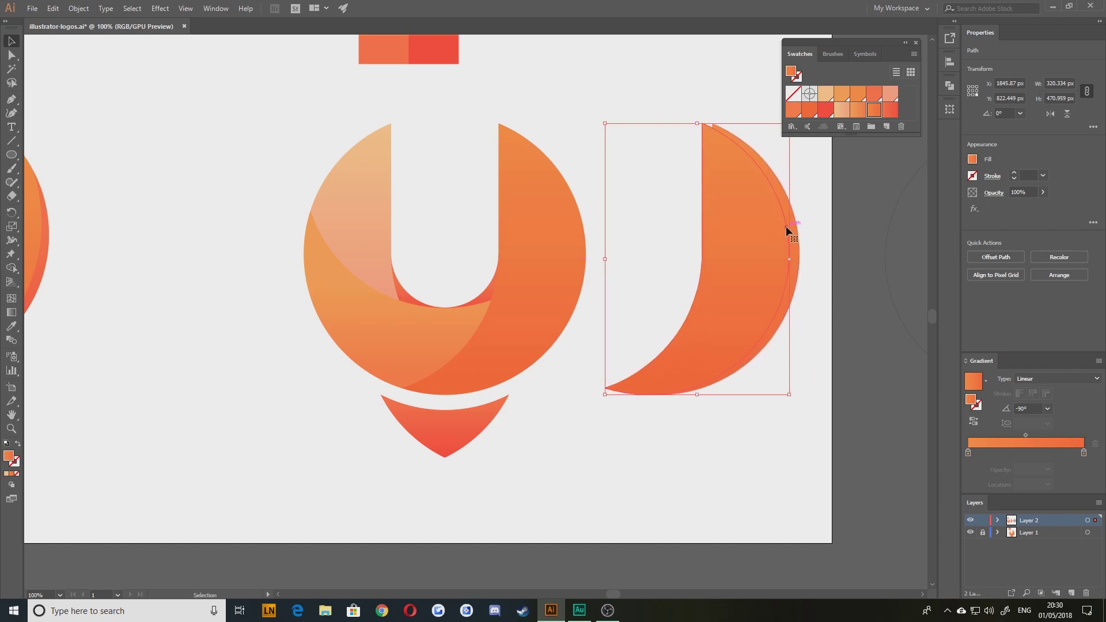
pyautogui.hotkey('ctrl', 'shift', '[')
pyautogui.hotkey('ctrl', 'z')
pyautogui.click(818, 296)
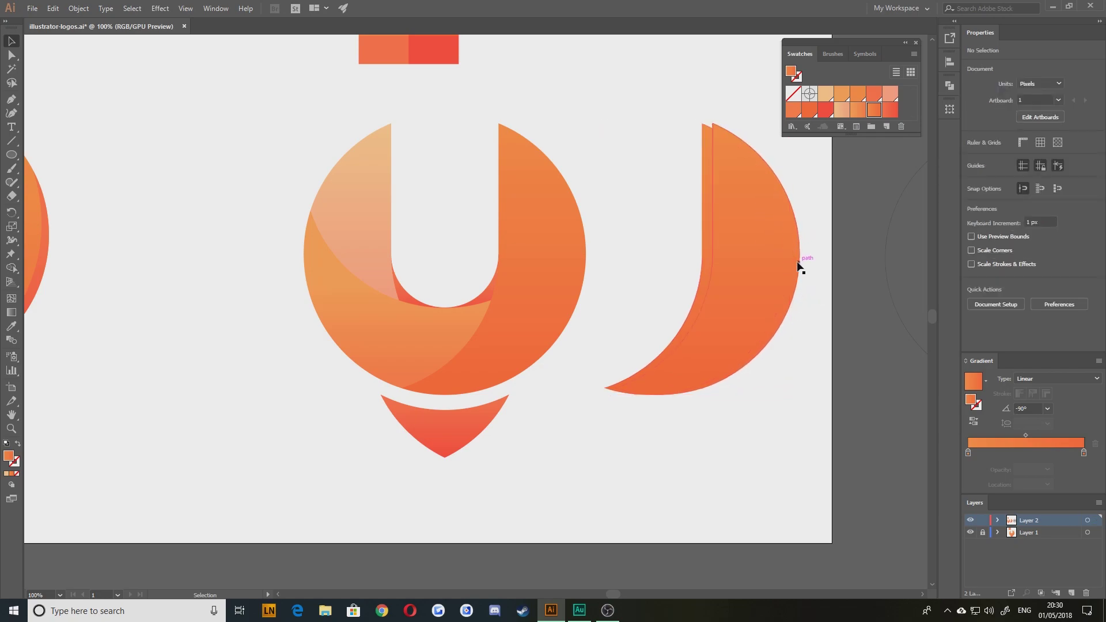
# - Enlarge the offset copy to about 394 × 546 px and tilt it slightly clockwise, to about 356.3°
pyautogui.click(779, 239)
pyautogui.moveTo(604, 124); pyautogui.dragTo(578, 97)
pyautogui.moveTo(806, 241); pyautogui.dragTo(745, 261)
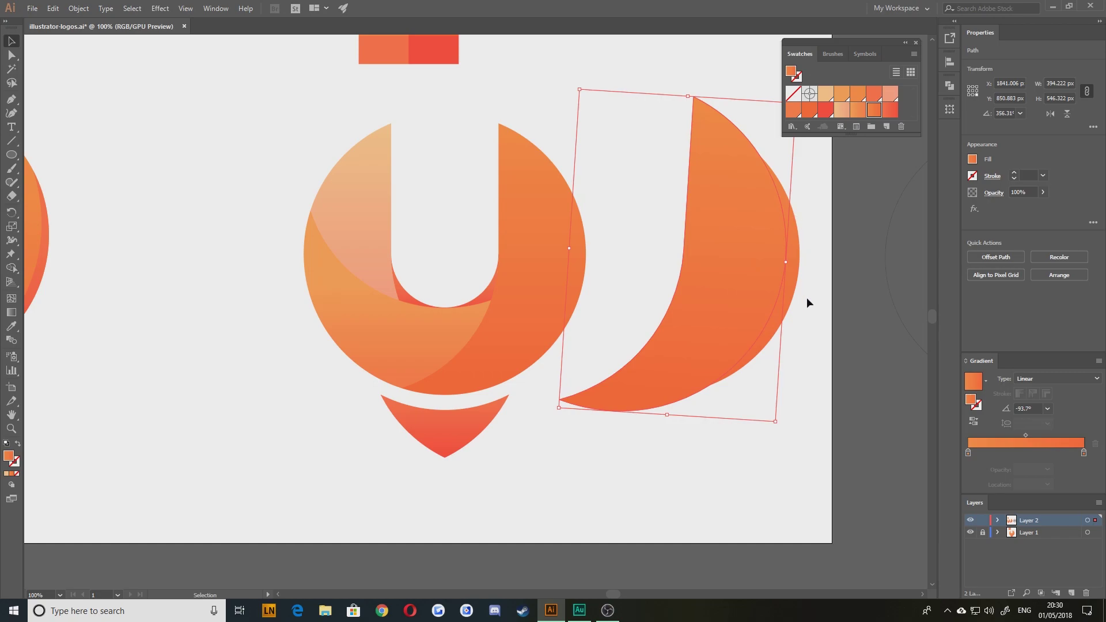
# - Fill the unrotated copy behind with the pale gradient sampled from the U's upper-left segment
pyautogui.click(793, 280)
pyautogui.press('i')
pyautogui.click(376, 241)
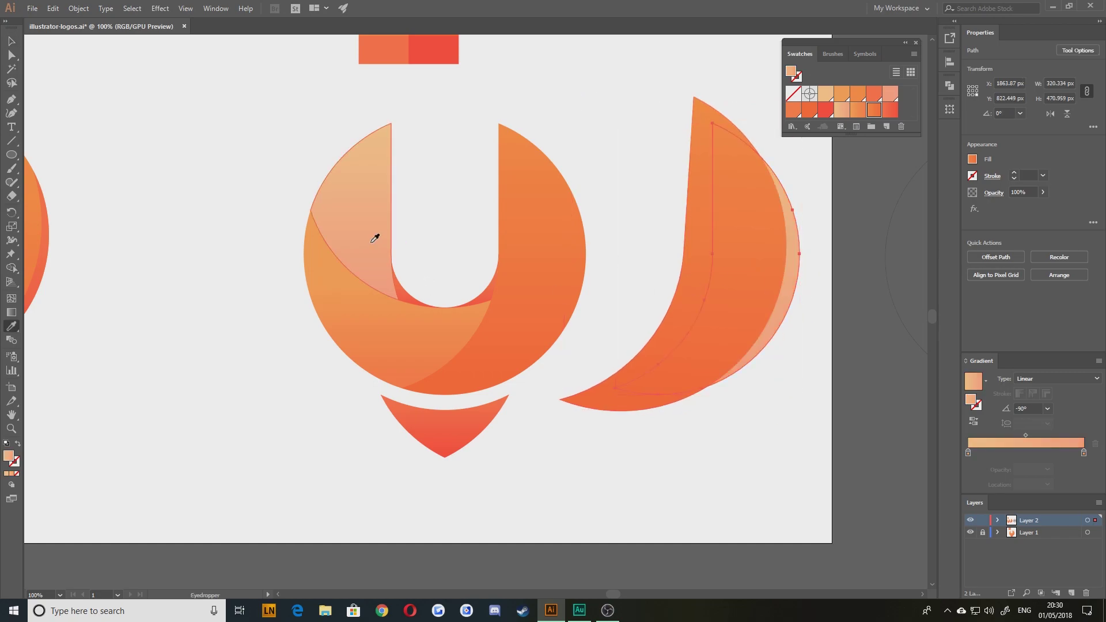
pyautogui.press('v')
pyautogui.click(631, 170)
pyautogui.press('space')
pyautogui.moveTo(747, 381); pyautogui.dragTo(764, 371)
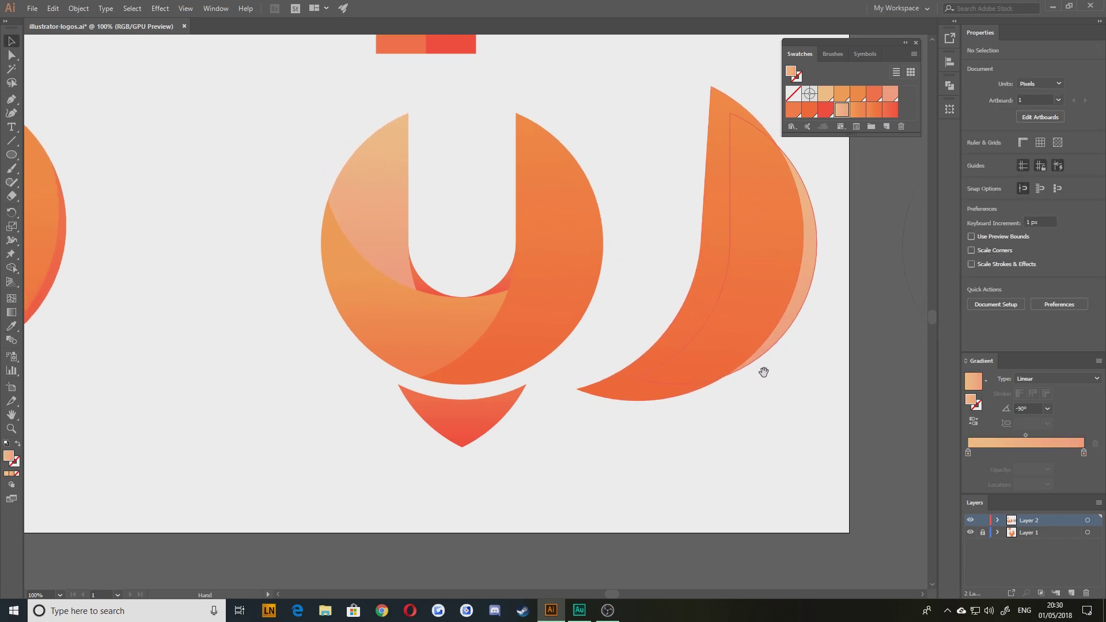
# - Nudge the enlarged front copy slightly right to leave a slimmer pale crescent along the outer edge
pyautogui.moveTo(751, 278); pyautogui.dragTo(754, 277)
pyautogui.click(852, 295)
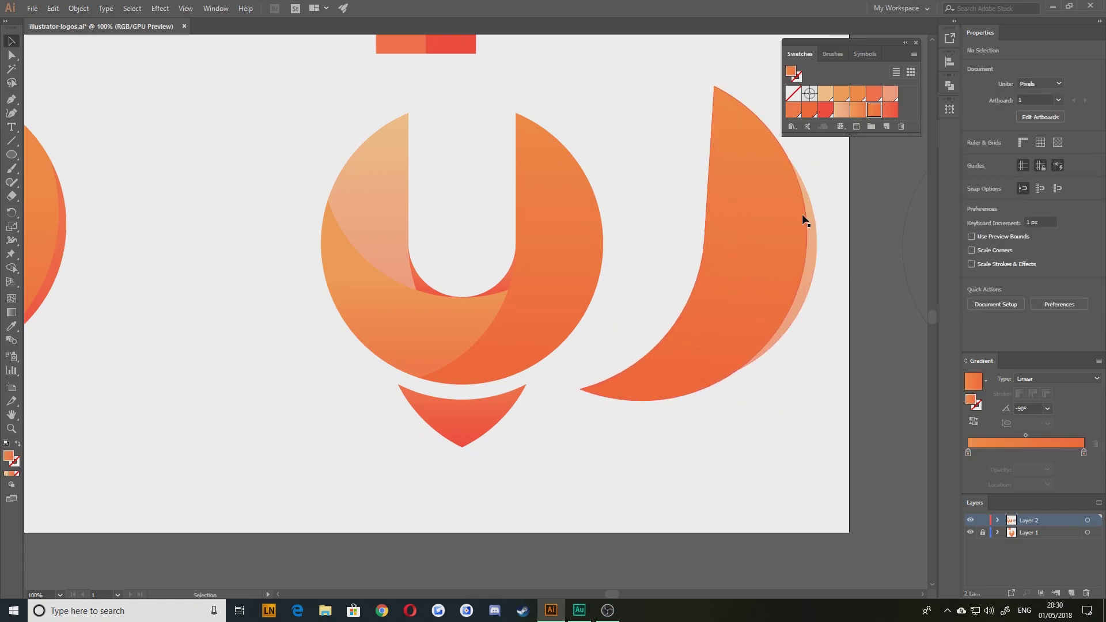
pyautogui.press('space')
pyautogui.moveTo(741, 419); pyautogui.dragTo(785, 419)
pyautogui.press('space')
pyautogui.moveTo(524, 363); pyautogui.dragTo(491, 331)
pyautogui.press('space')
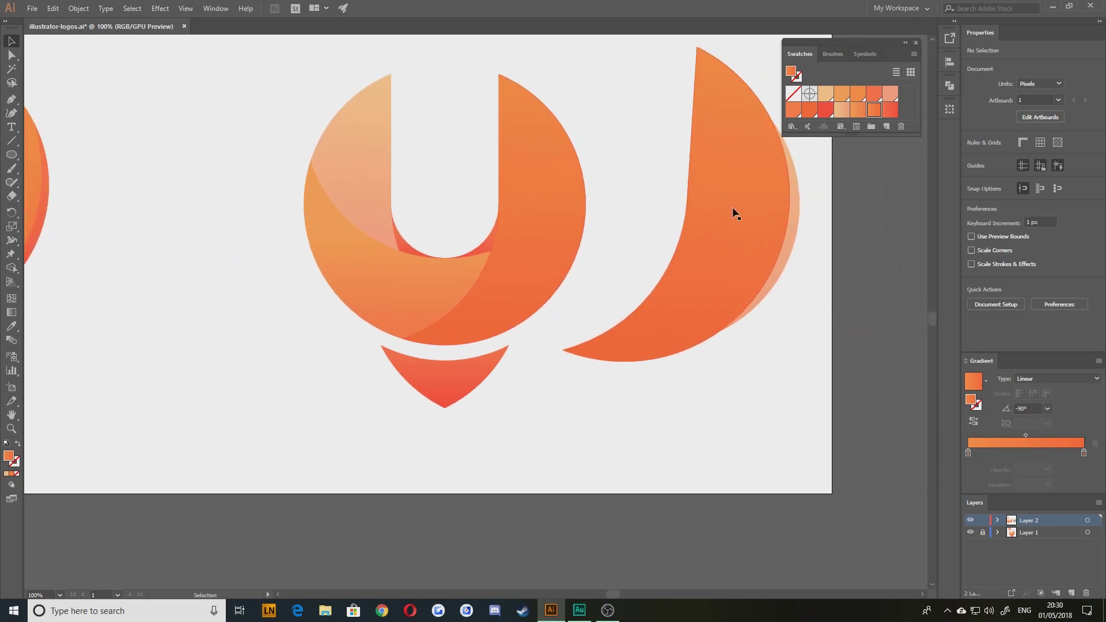
pyautogui.moveTo(732, 208); pyautogui.dragTo(745, 205)
# - Combine the two overlapping copies with the Pathfinder's Exclude shape mode
pyautogui.moveTo(804, 299); pyautogui.dragTo(731, 137)
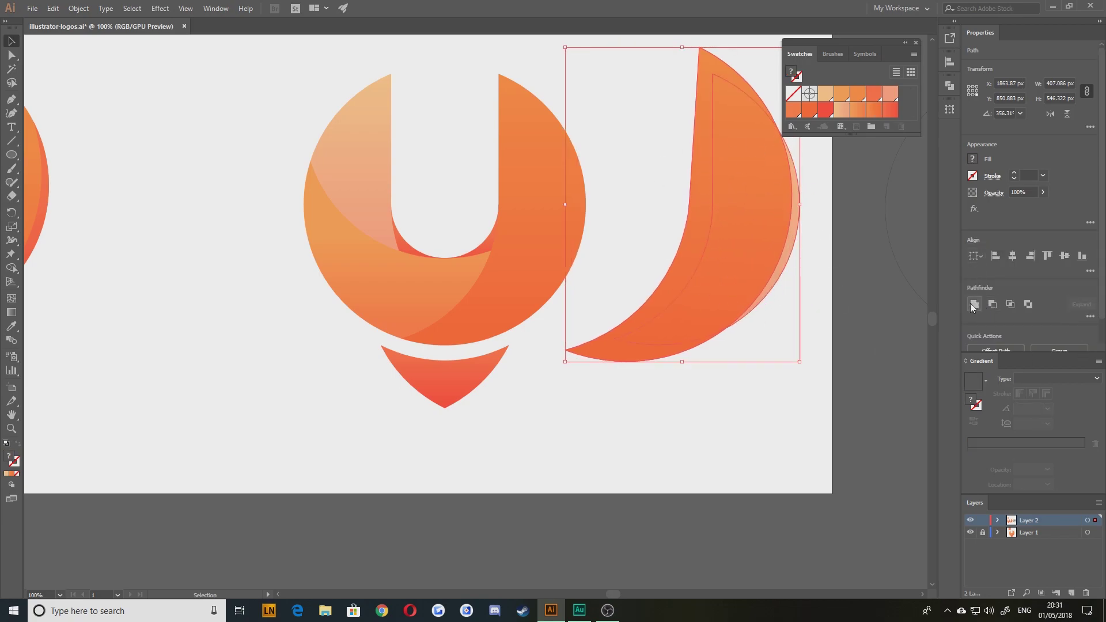
pyautogui.click(1091, 316)
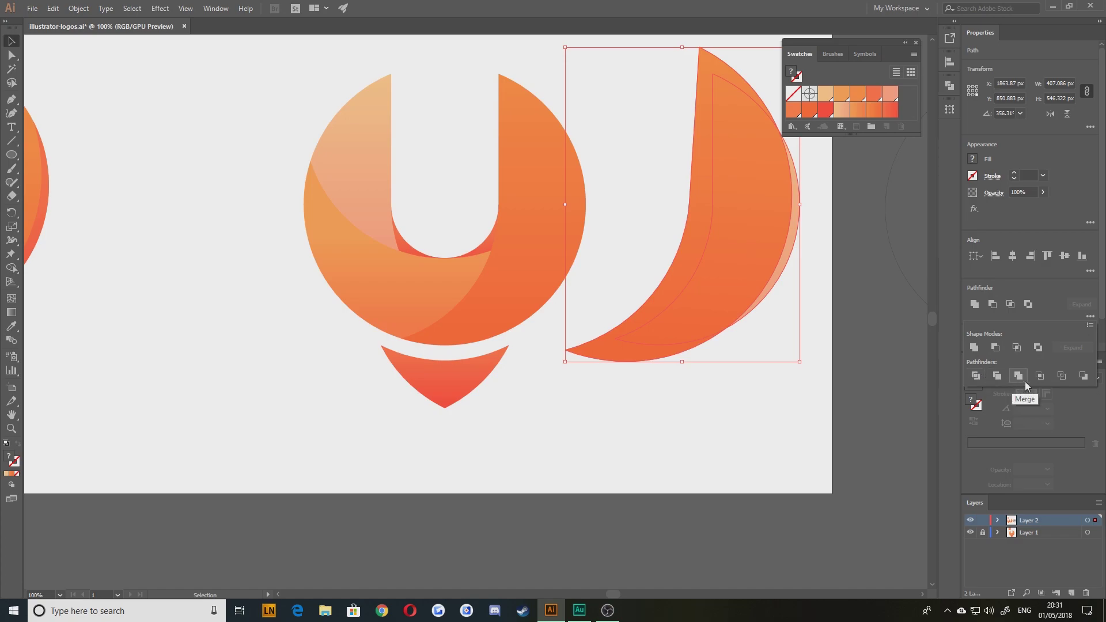
pyautogui.click(1038, 348)
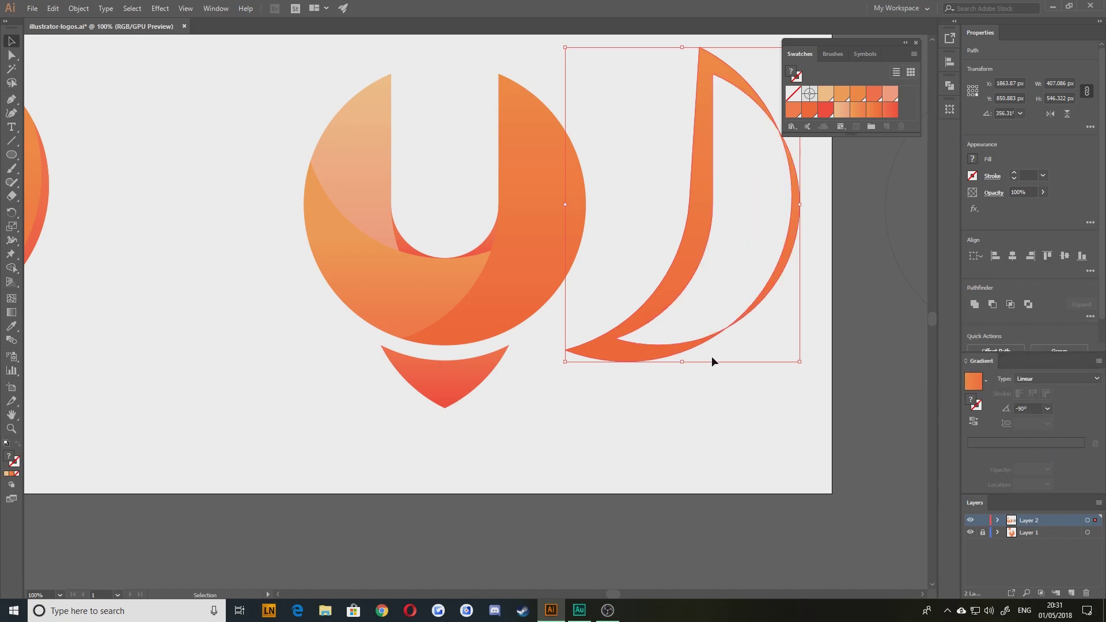
pyautogui.click(639, 211)
# - Isolate the excluded group and delete its inner leftover shape, keeping only the thin outer crescent
pyautogui.click(695, 166)
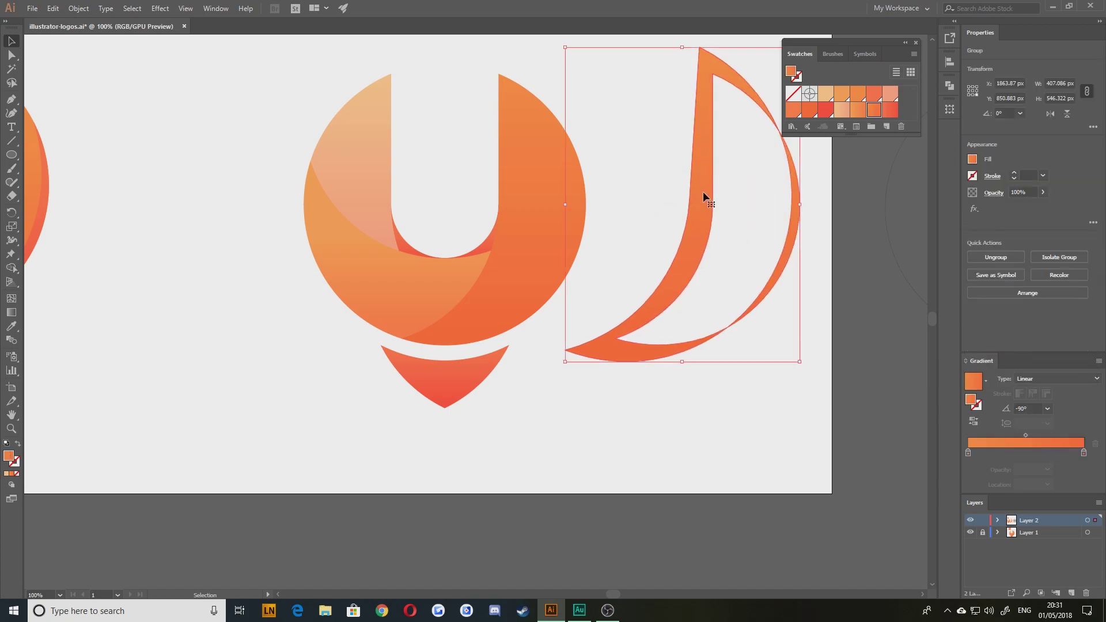
pyautogui.doubleClick(703, 192)
pyautogui.click(676, 189)
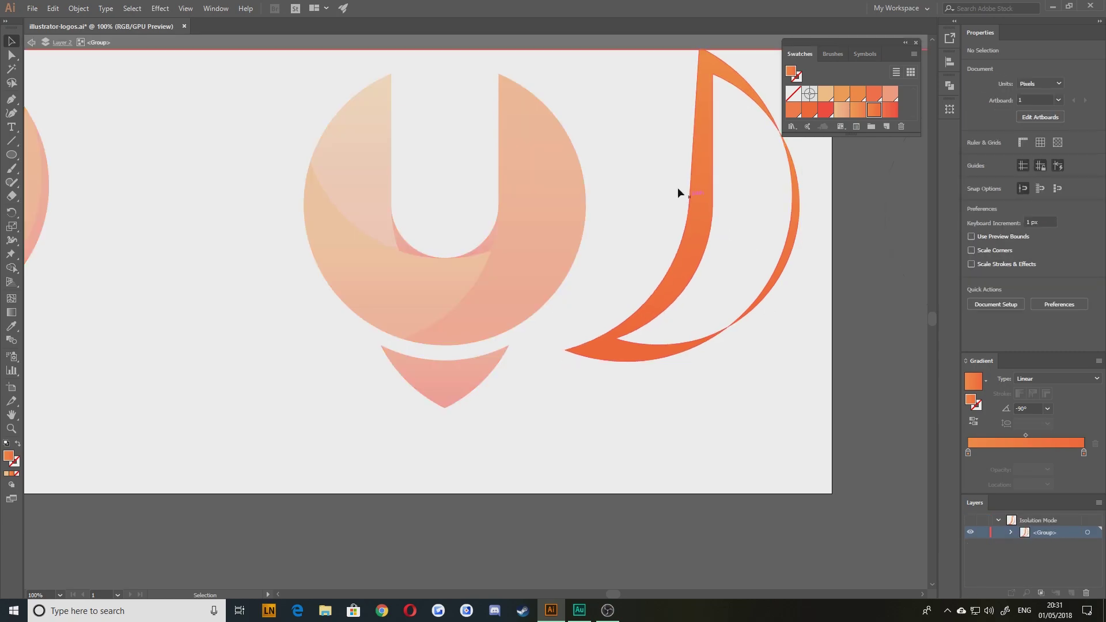
pyautogui.click(706, 196)
pyautogui.press('Delete')
pyautogui.doubleClick(652, 234)
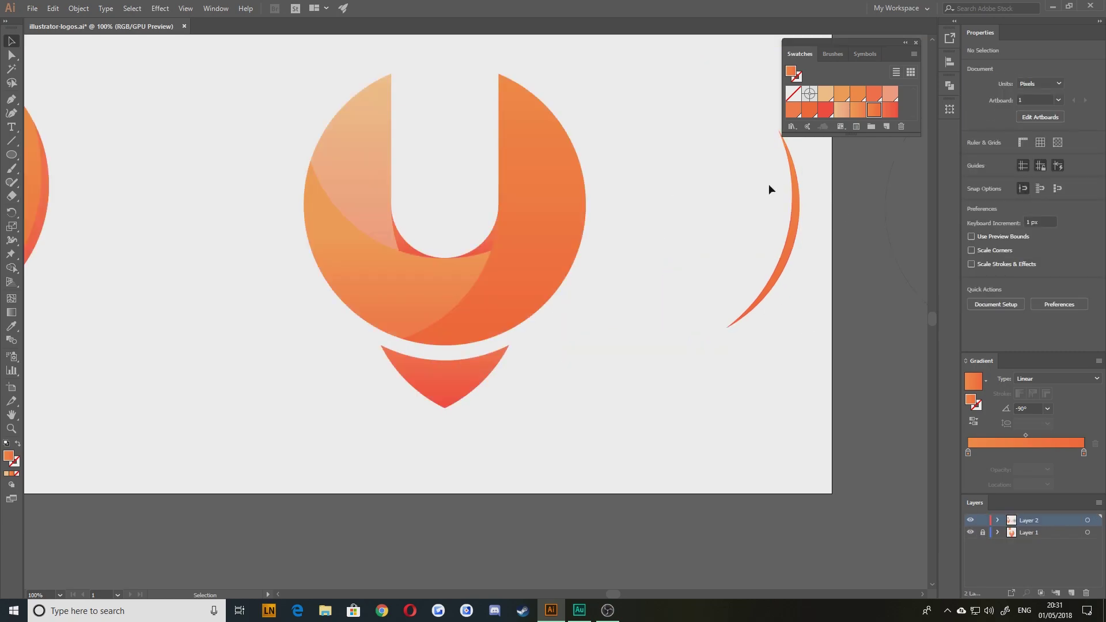
# - Move the thin crescent onto the outer right edge of the U so that their curves line up
pyautogui.moveTo(793, 217); pyautogui.dragTo(670, 213)
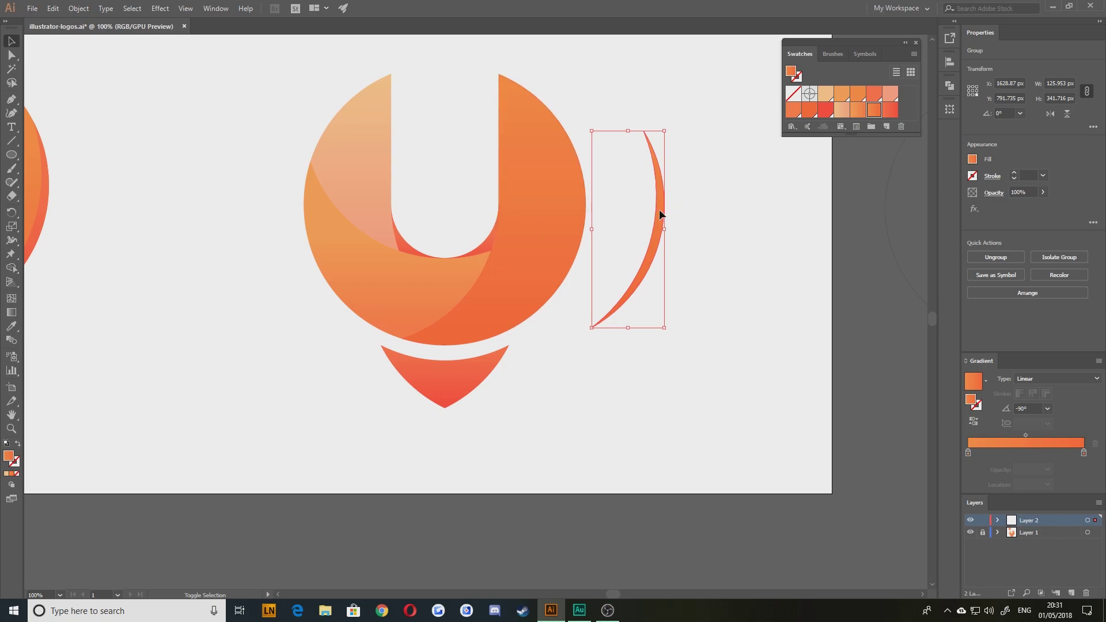
pyautogui.click(625, 211)
pyautogui.moveTo(658, 213); pyautogui.dragTo(578, 208)
pyautogui.press('space')
pyautogui.moveTo(675, 279); pyautogui.dragTo(854, 333)
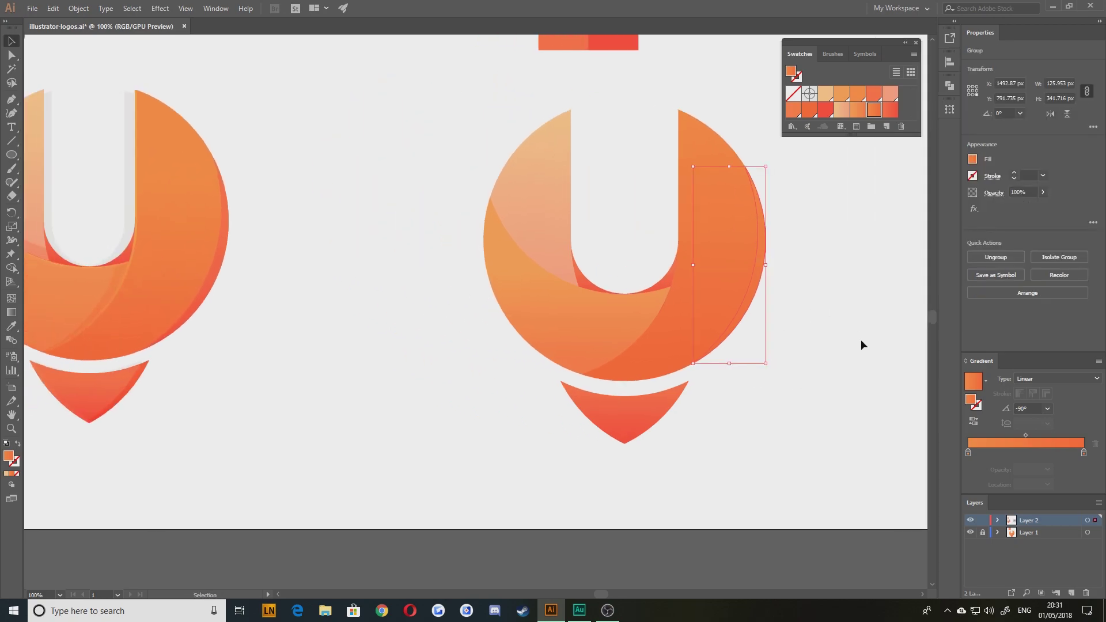
pyautogui.moveTo(846, 136); pyautogui.dragTo(846, 138)
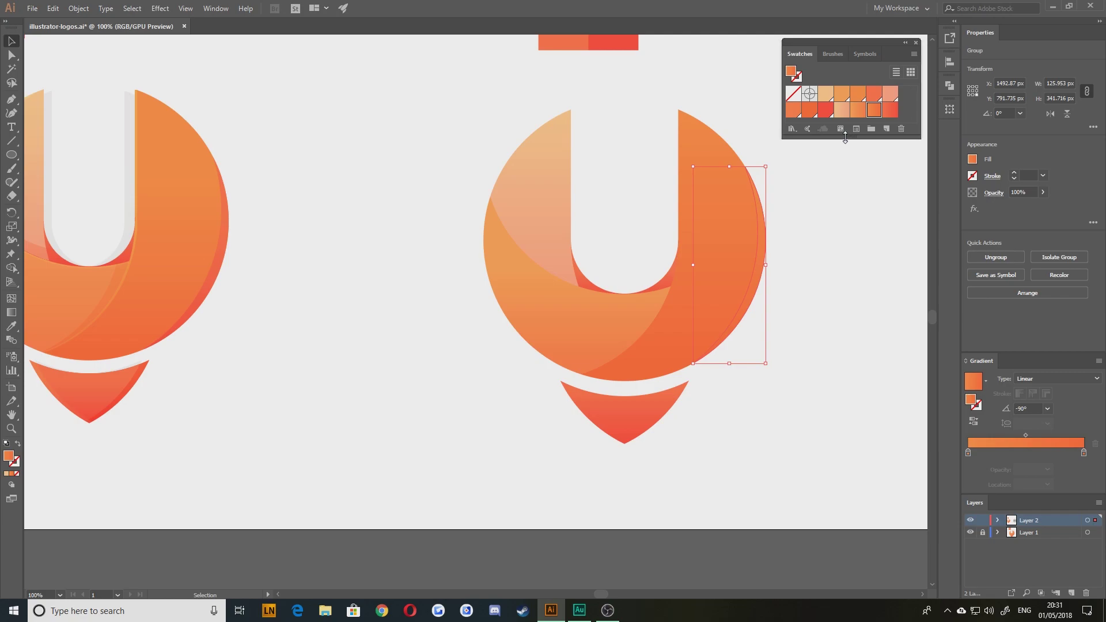
# - Compare the crescent on the U's right edge with the darker edge shading of the reference logo
pyautogui.click(823, 250)
pyautogui.moveTo(333, 322); pyautogui.dragTo(304, 341)
pyautogui.moveTo(493, 146); pyautogui.dragTo(473, 314)
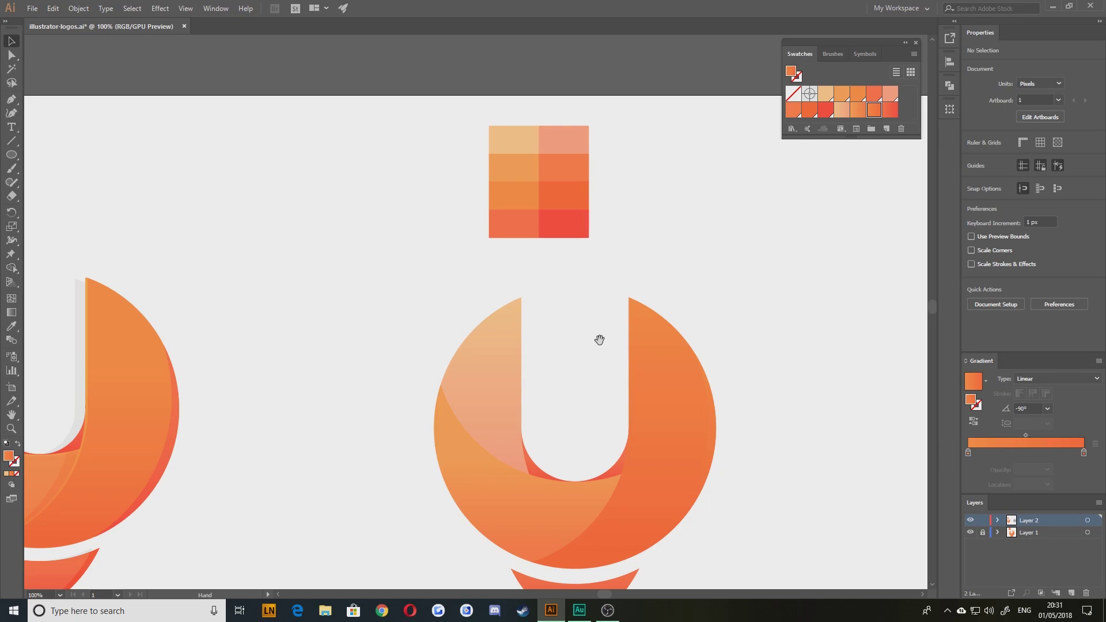
pyautogui.moveTo(598, 334); pyautogui.dragTo(590, 206)
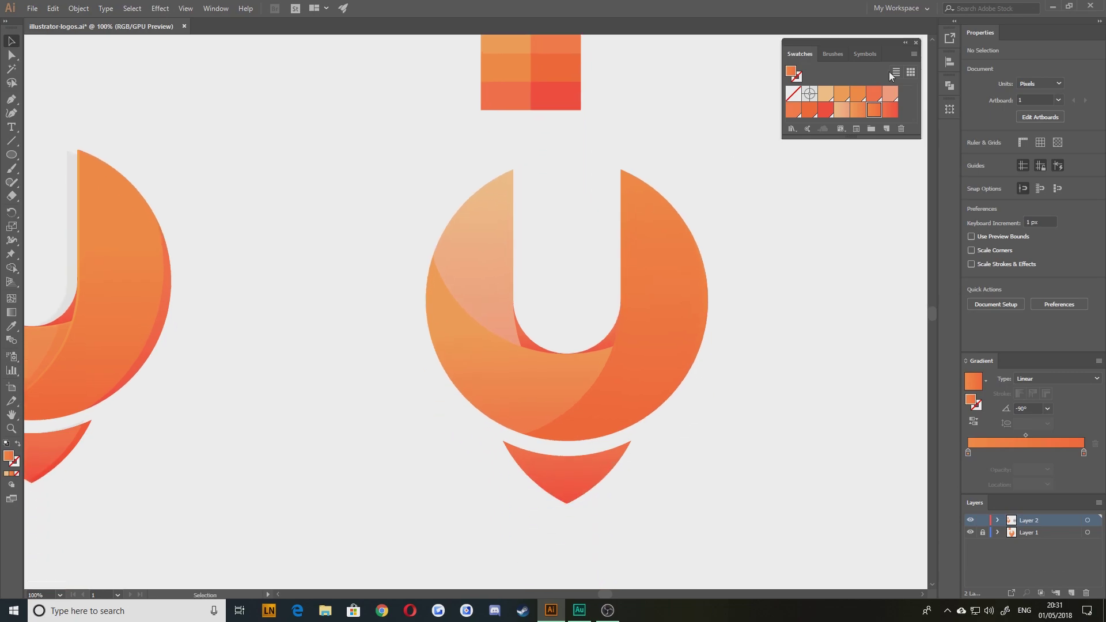
pyautogui.click(705, 334)
pyautogui.moveTo(576, 163); pyautogui.dragTo(602, 191)
pyautogui.scroll(4, 654, 81)
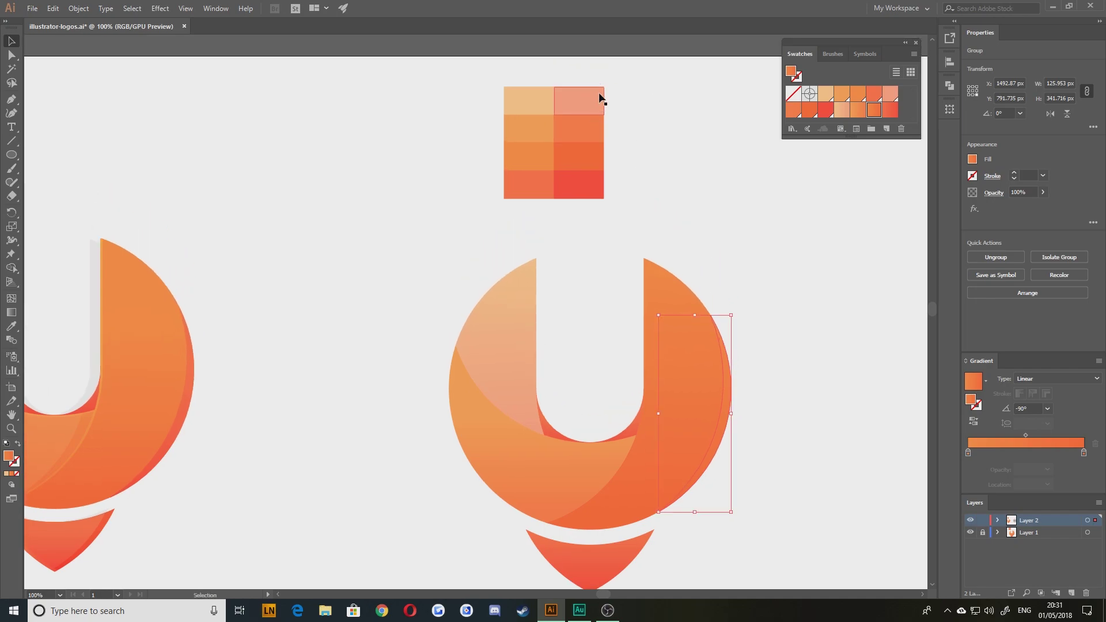
pyautogui.moveTo(588, 317); pyautogui.dragTo(599, 263)
pyautogui.moveTo(662, 292); pyautogui.dragTo(622, 328)
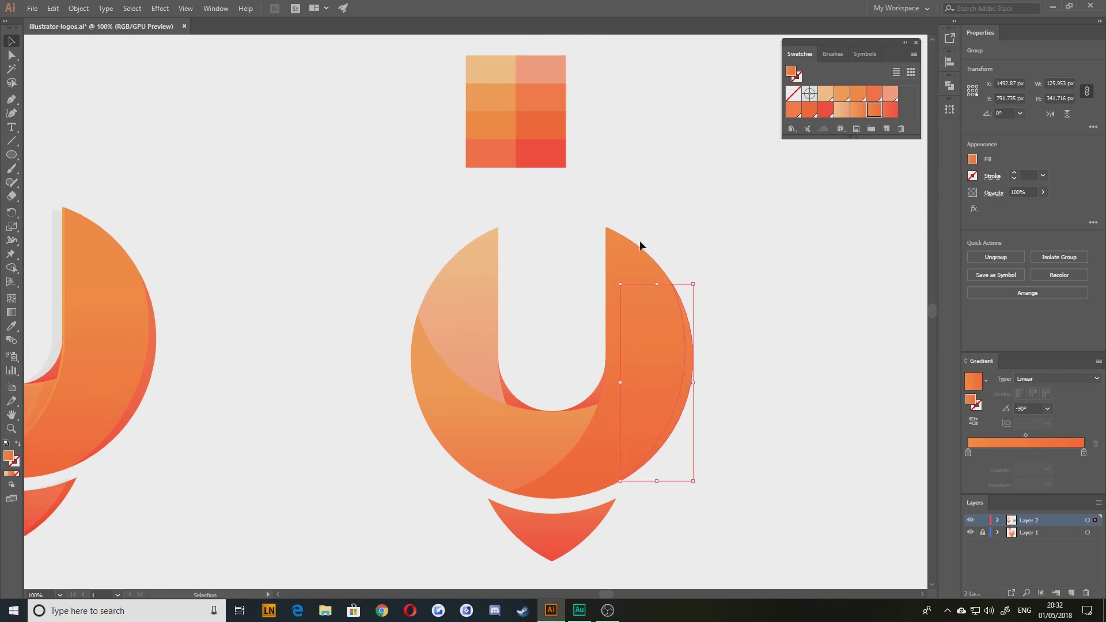
pyautogui.click(262, 381)
pyautogui.moveTo(230, 421); pyautogui.dragTo(483, 373)
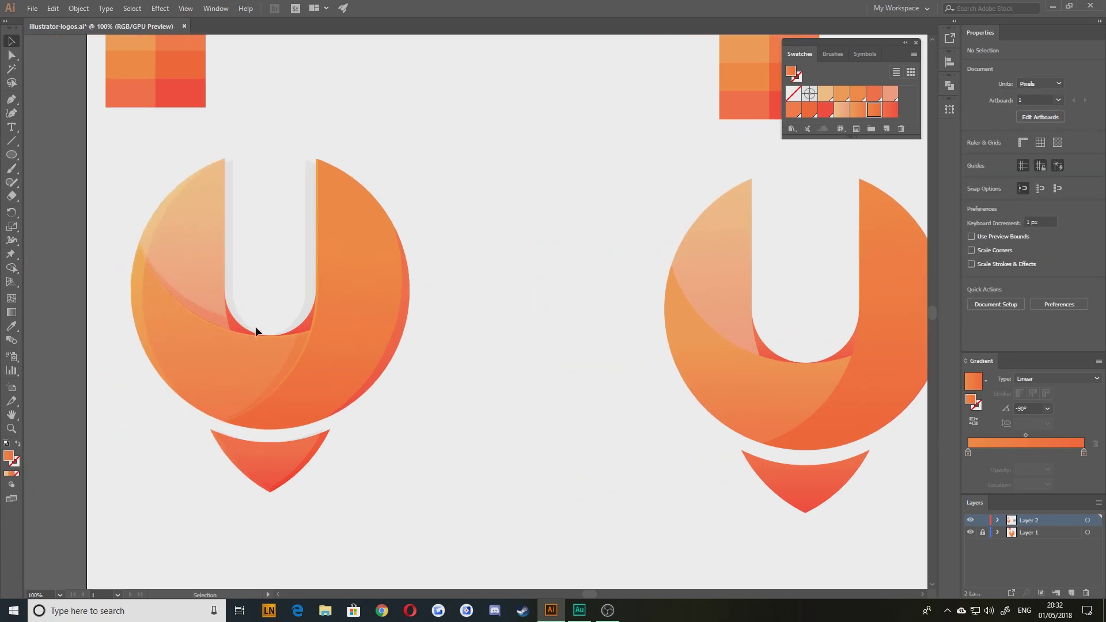
pyautogui.moveTo(689, 344); pyautogui.dragTo(411, 376)
pyautogui.click(657, 392)
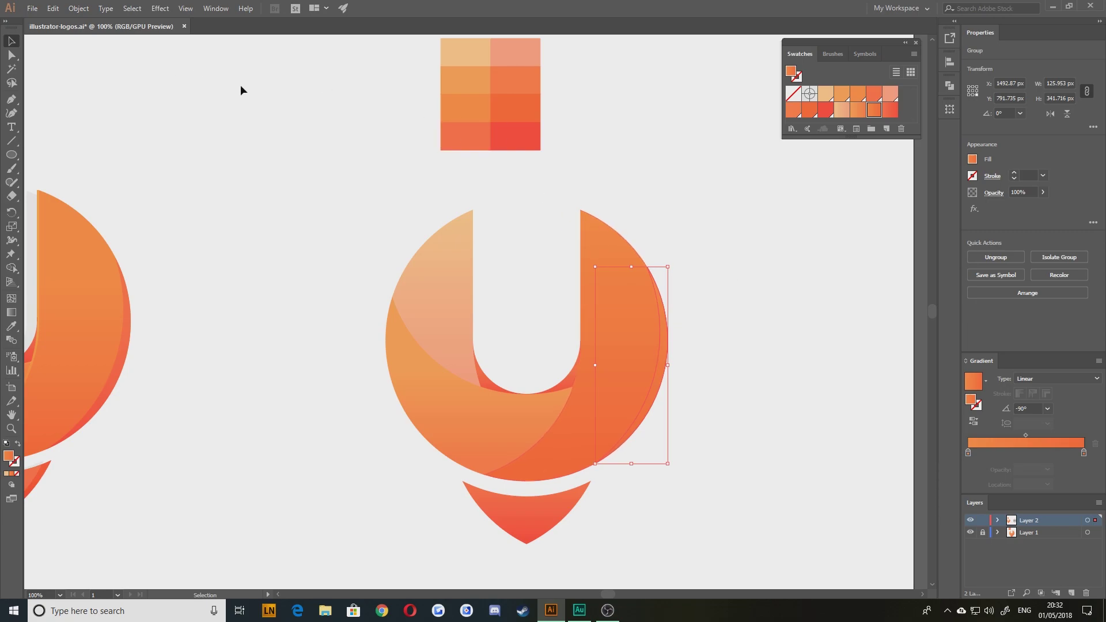
# - Show the Appearance panel and place it directly below the Swatches panel
pyautogui.click(216, 8)
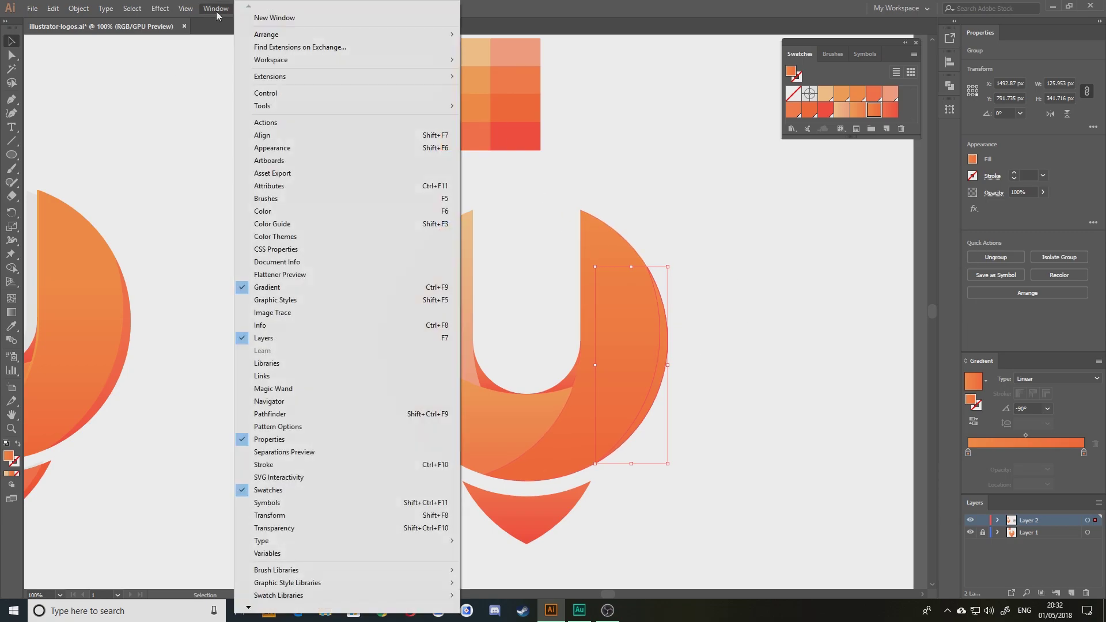
pyautogui.click(301, 148)
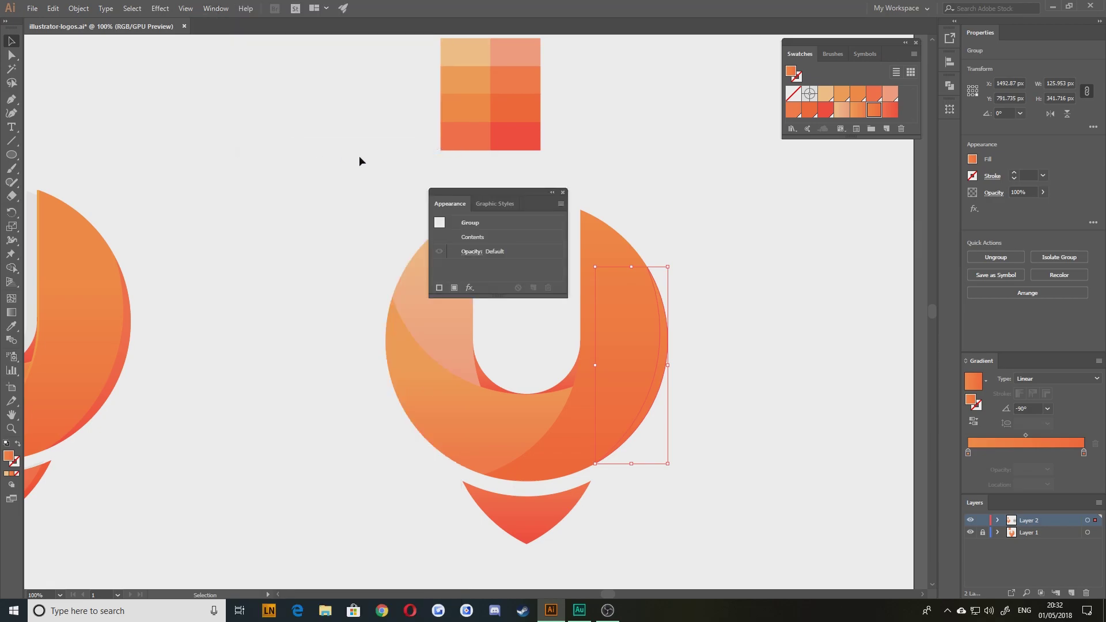
pyautogui.moveTo(464, 194); pyautogui.dragTo(810, 163)
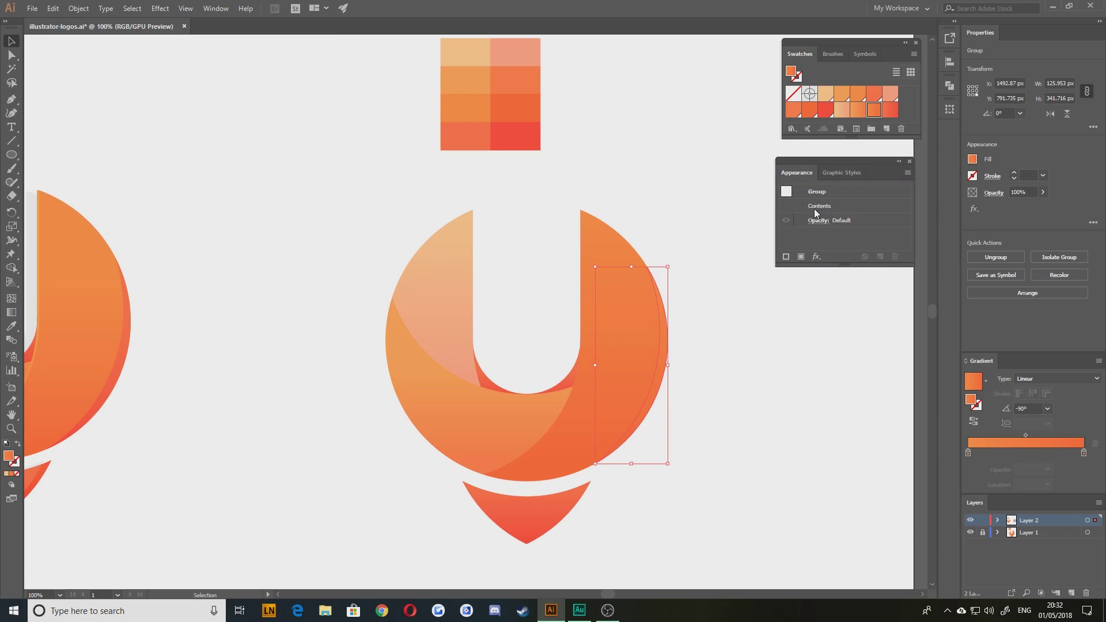
# - Set the crescent's blending mode to Multiply and its opacity to 40%
pyautogui.click(694, 341)
pyautogui.click(665, 355)
pyautogui.click(818, 221)
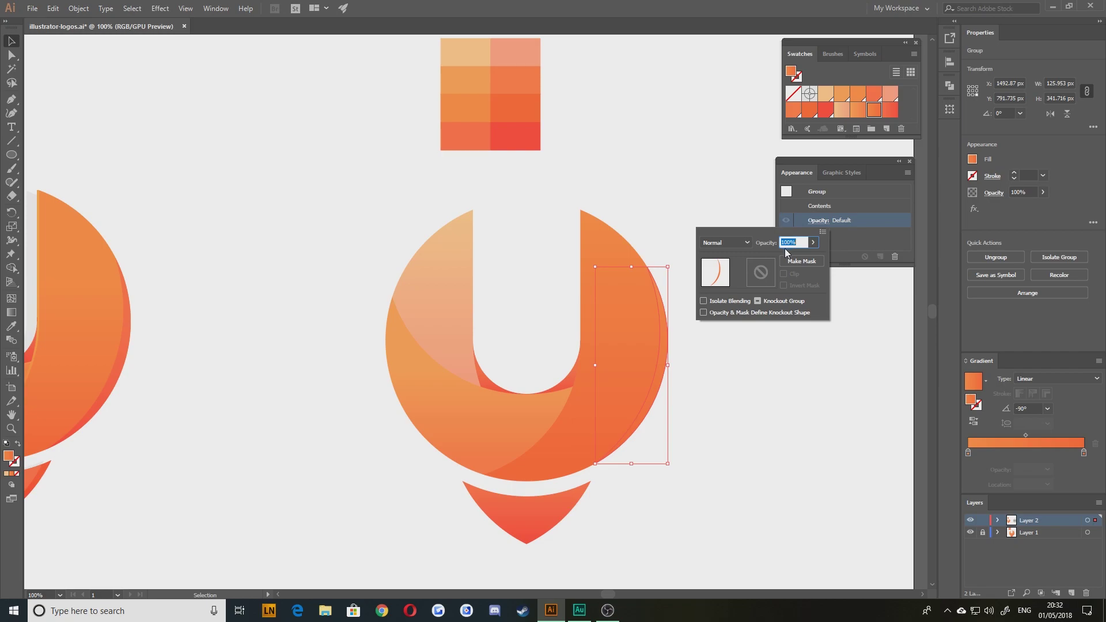
pyautogui.click(716, 244)
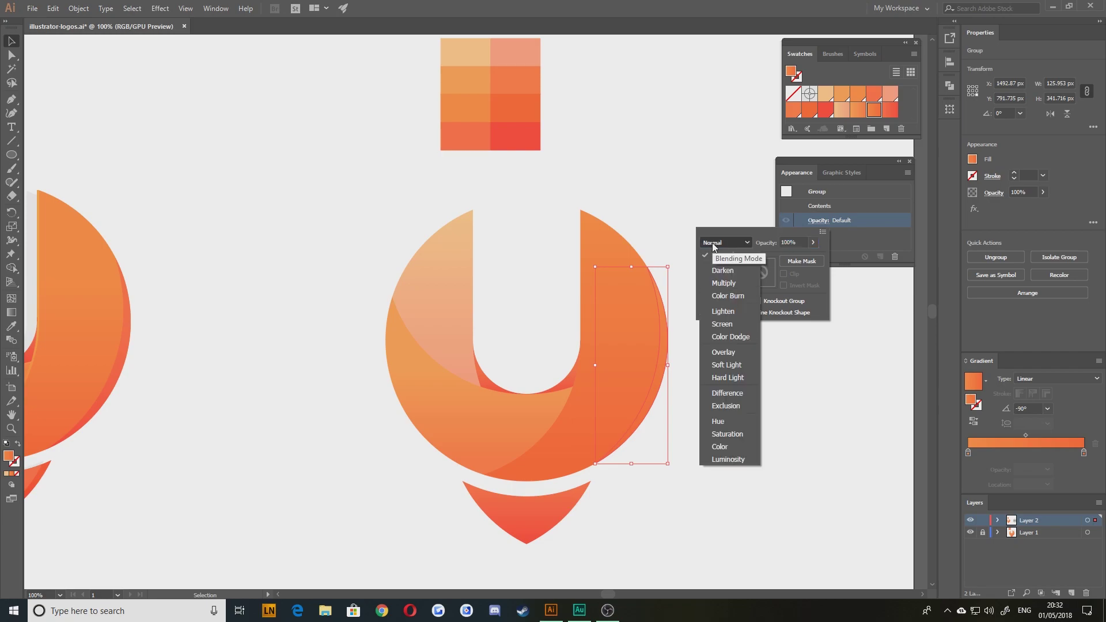
pyautogui.click(714, 284)
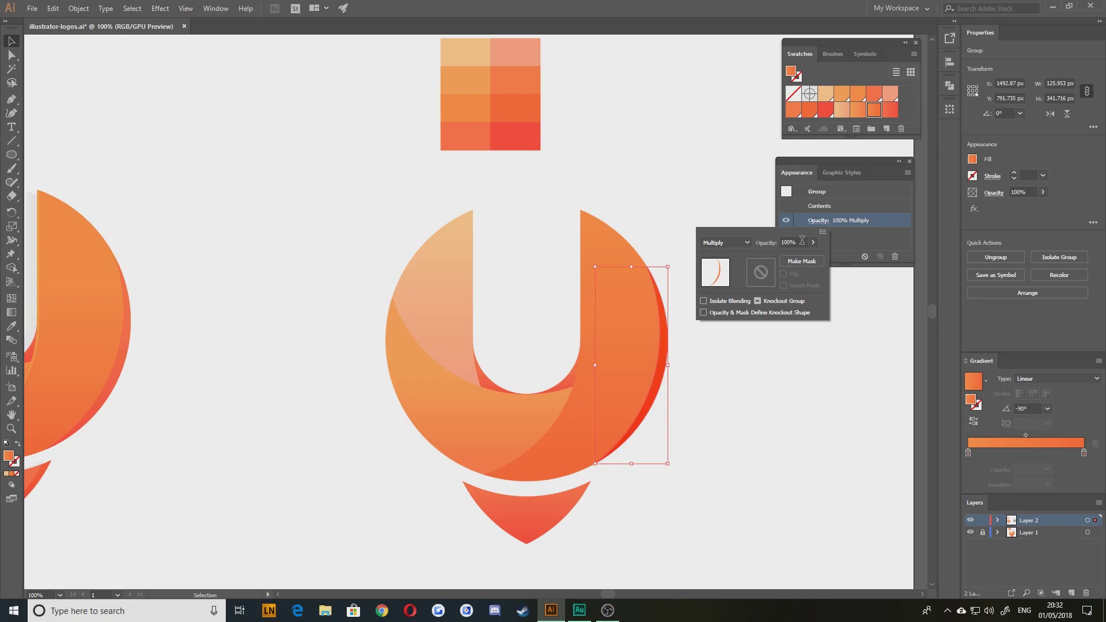
pyautogui.click(775, 243)
pyautogui.write('40')
pyautogui.press('Return')
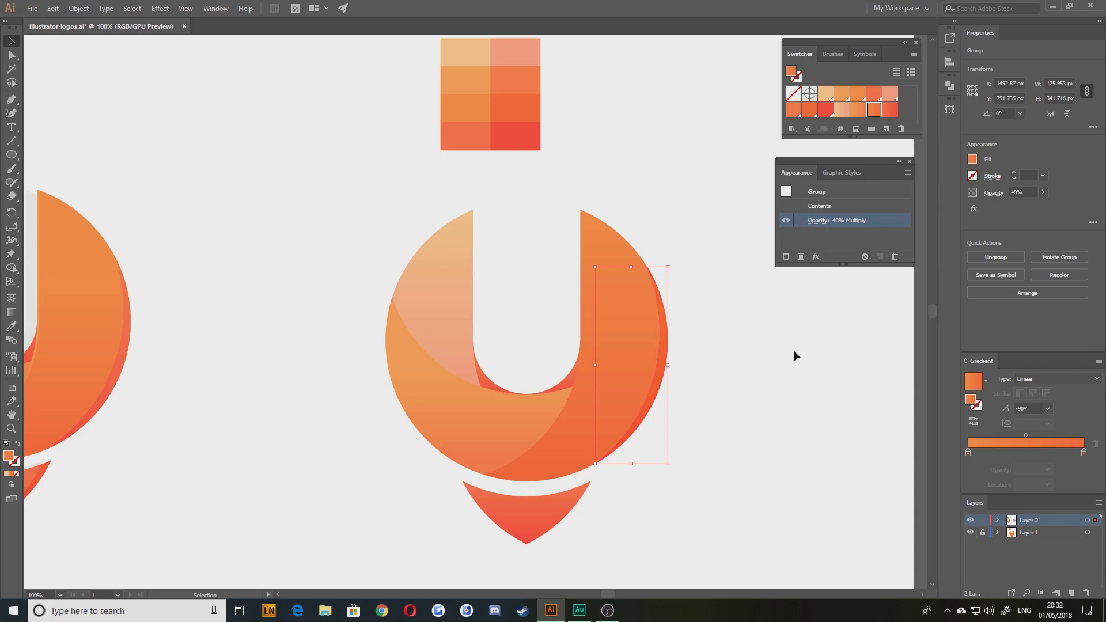
pyautogui.click(751, 352)
# - Examine the edge shading on the reference logo's pointed tip and compare it with the flat tip
pyautogui.hscroll(-1, 714, 334)
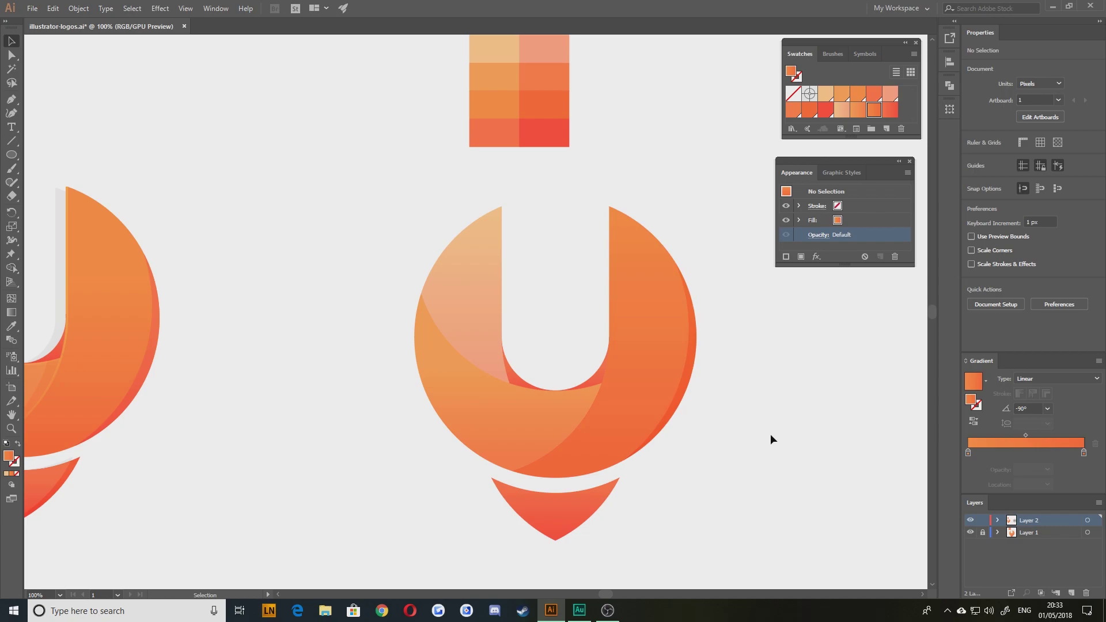
pyautogui.moveTo(395, 544); pyautogui.dragTo(538, 481)
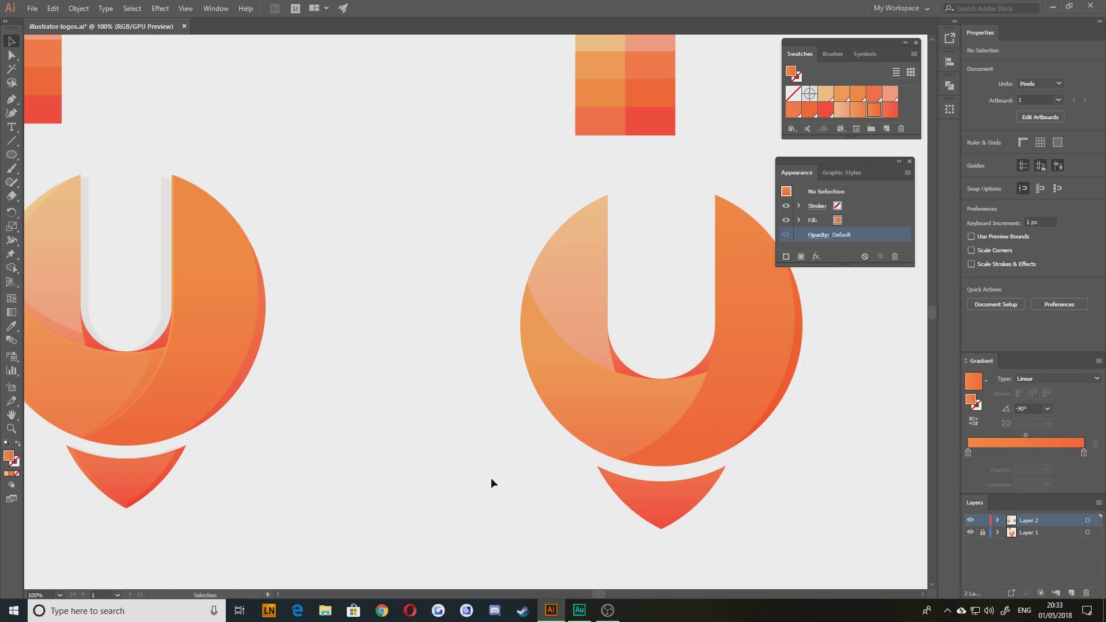
pyautogui.moveTo(439, 498); pyautogui.dragTo(443, 494)
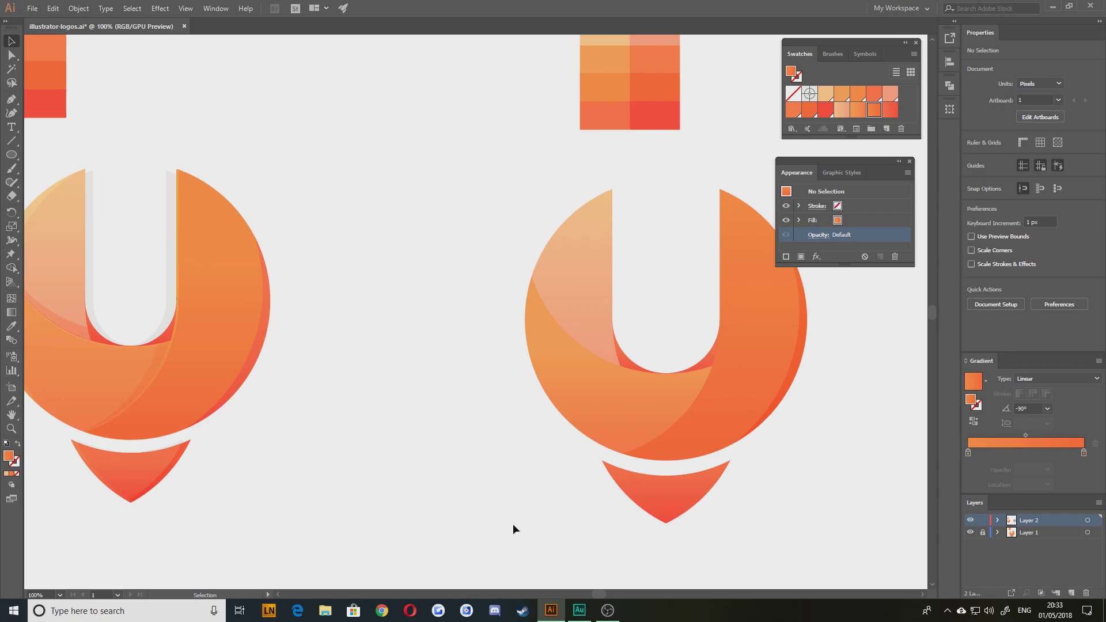
pyautogui.moveTo(545, 521); pyautogui.dragTo(517, 509)
pyautogui.scroll(2, 589, 502)
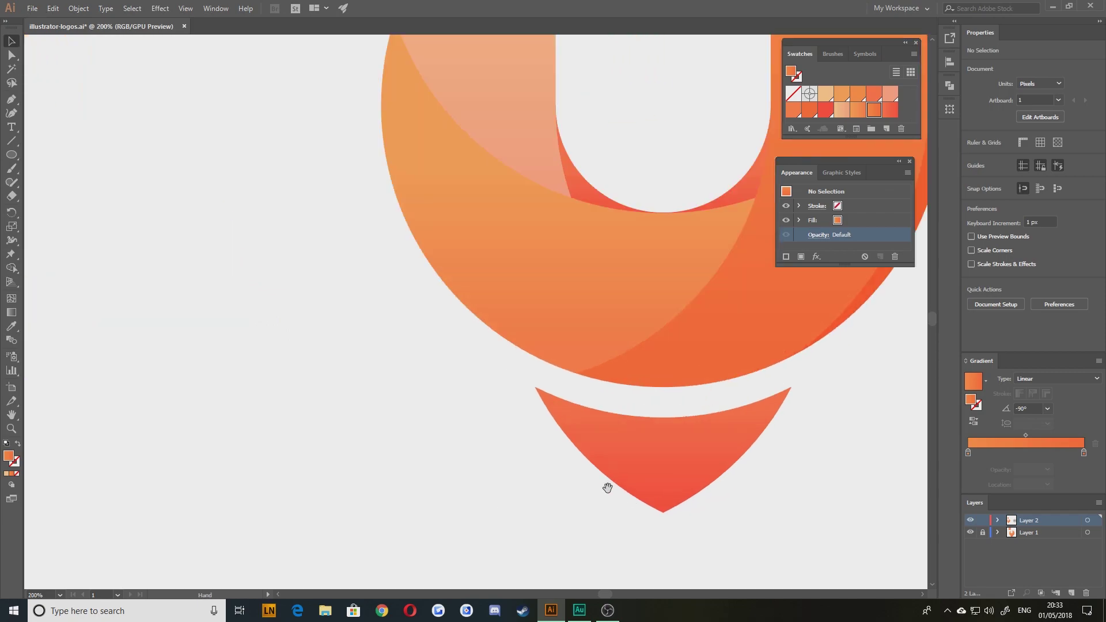
pyautogui.moveTo(592, 484); pyautogui.dragTo(454, 545)
pyautogui.click(535, 527)
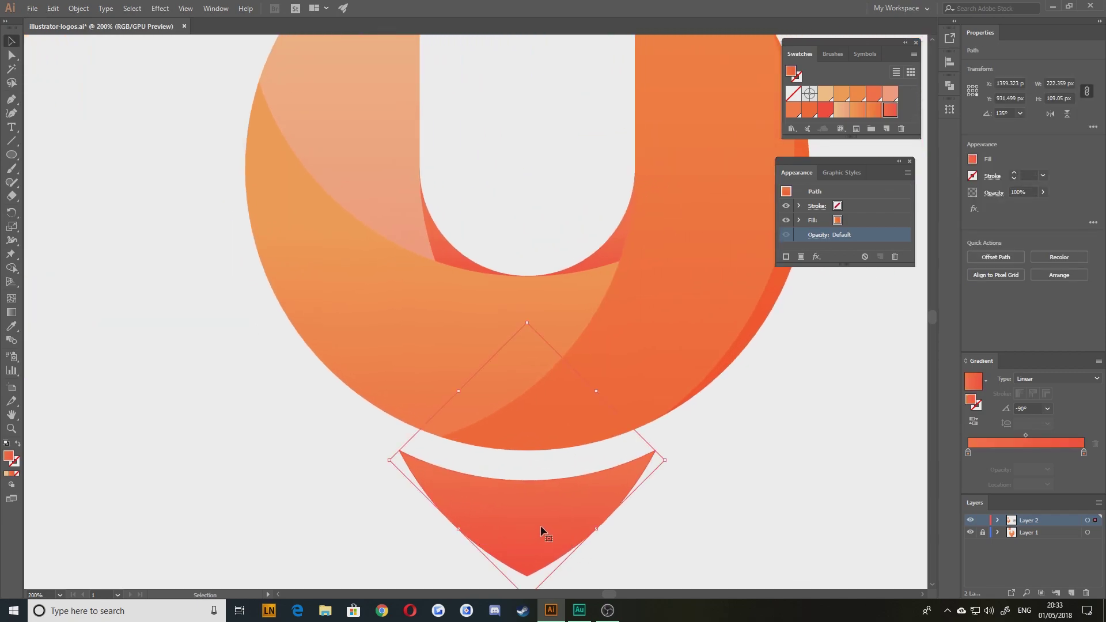
pyautogui.scroll(-1, 492, 475)
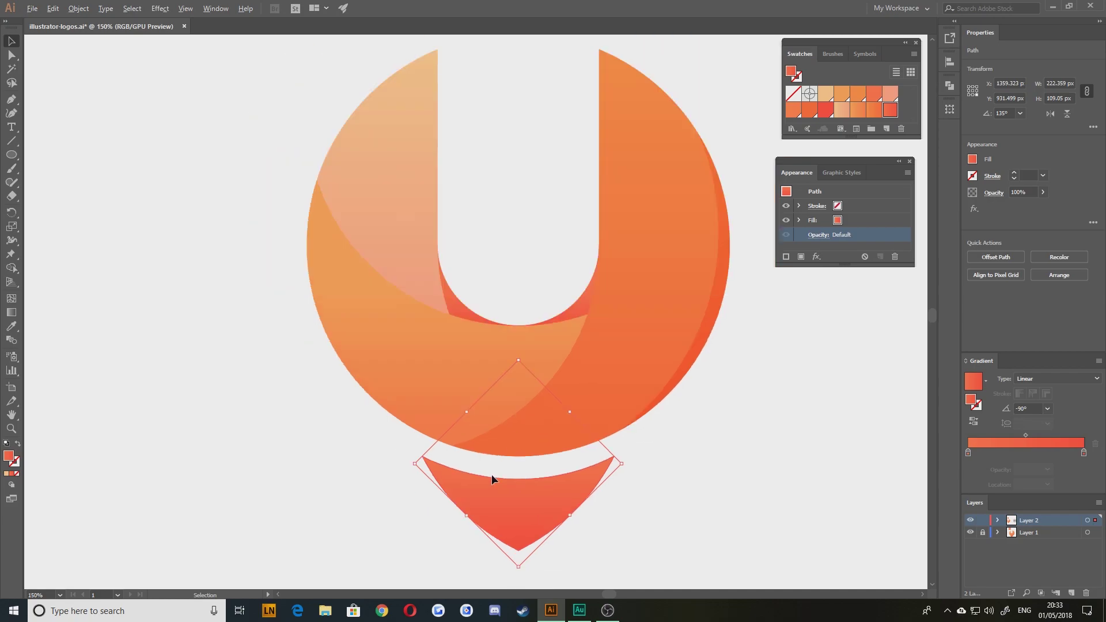
pyautogui.moveTo(300, 487); pyautogui.dragTo(634, 442)
pyautogui.moveTo(334, 465); pyautogui.dragTo(517, 462)
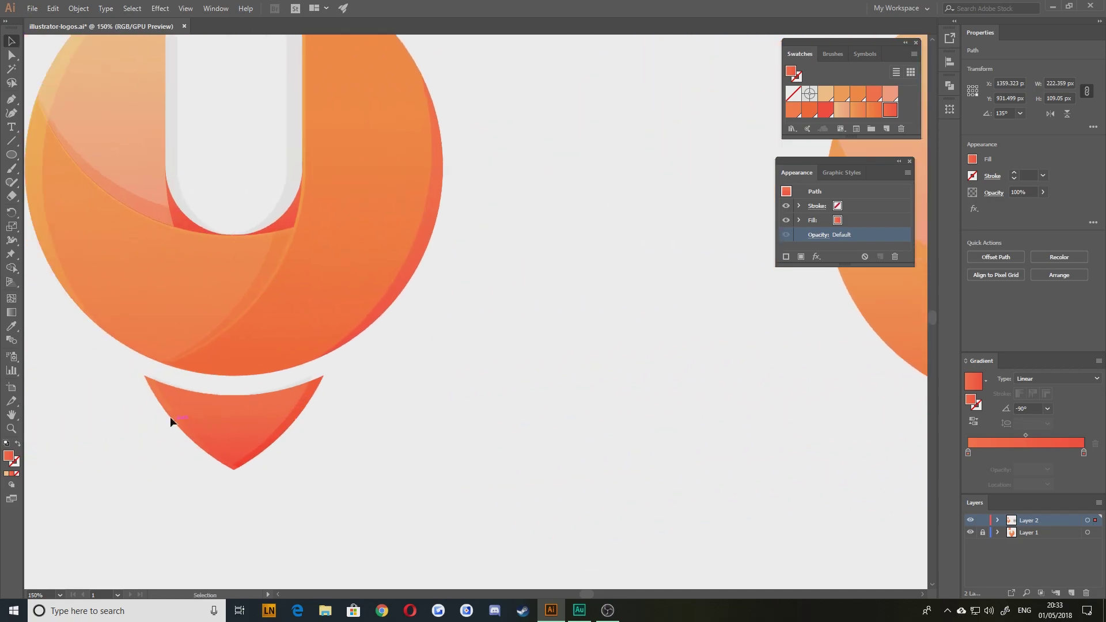
pyautogui.moveTo(675, 459); pyautogui.dragTo(233, 432)
pyautogui.moveTo(566, 487); pyautogui.dragTo(492, 524)
# - Duplicate the pointed tip twice, offsetting one copy about 18 px to the right and the other equally to the left
pyautogui.click(319, 480)
pyautogui.click(470, 474)
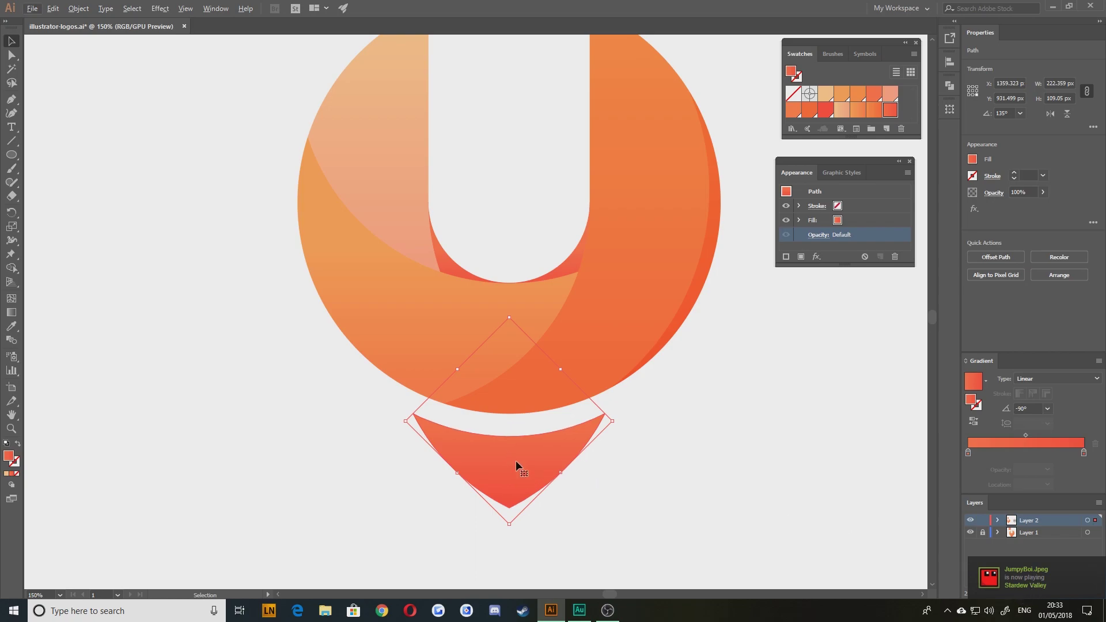
pyautogui.moveTo(507, 465); pyautogui.dragTo(523, 468)
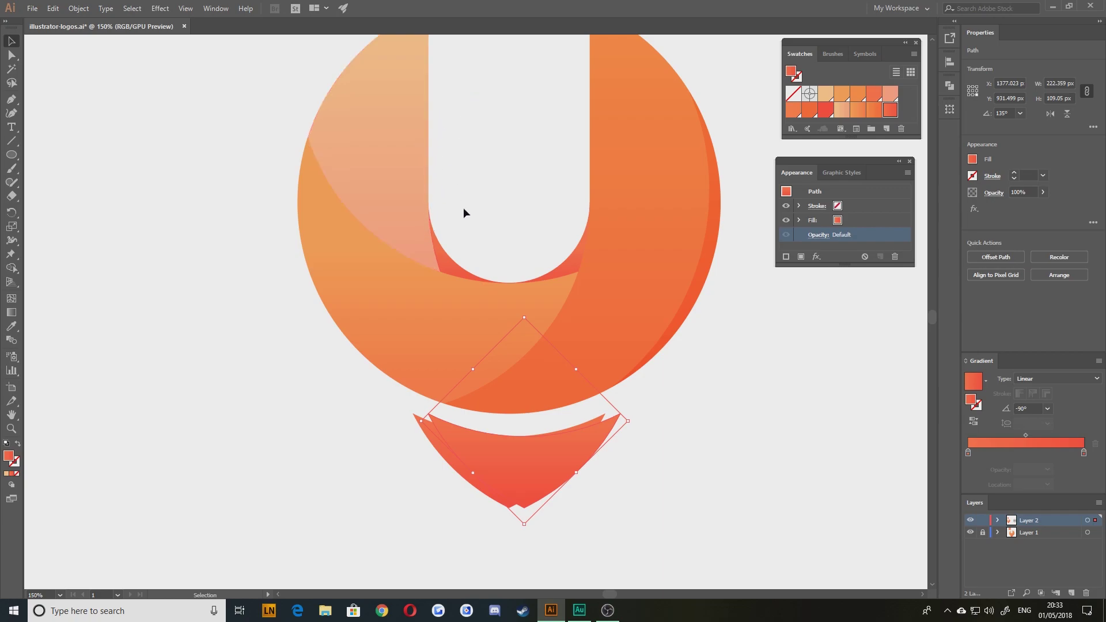
pyautogui.click(272, 566)
pyautogui.moveTo(556, 468); pyautogui.dragTo(525, 466)
pyautogui.click(294, 487)
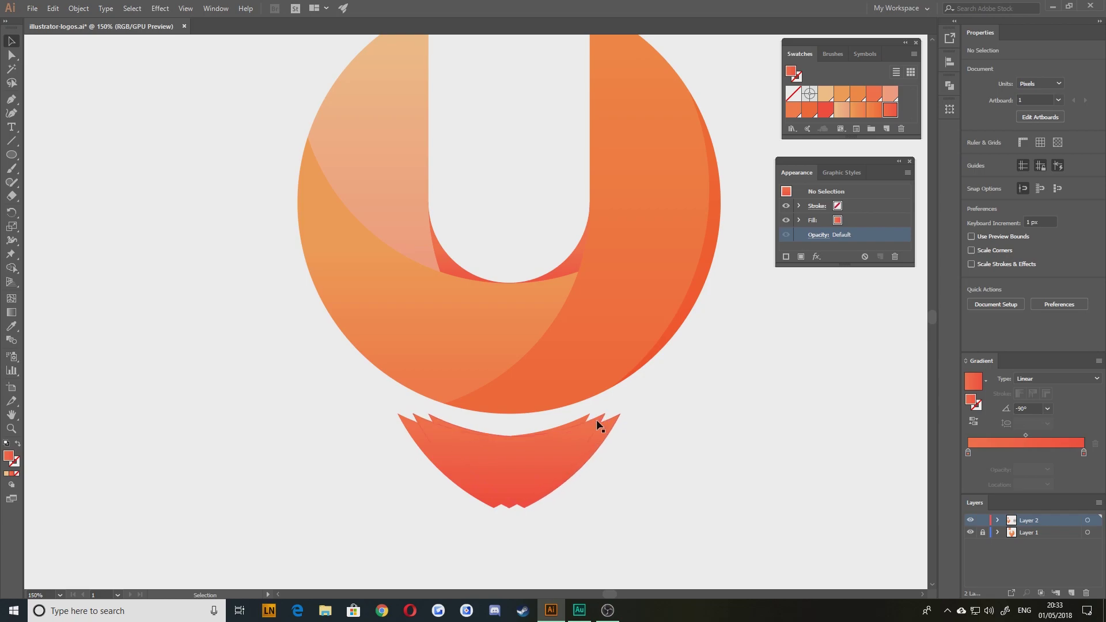
# - Select all three overlapping tips and remove the parts protruding beyond the original tip's outer sides with the Shape Builder
pyautogui.moveTo(655, 542); pyautogui.dragTo(378, 422)
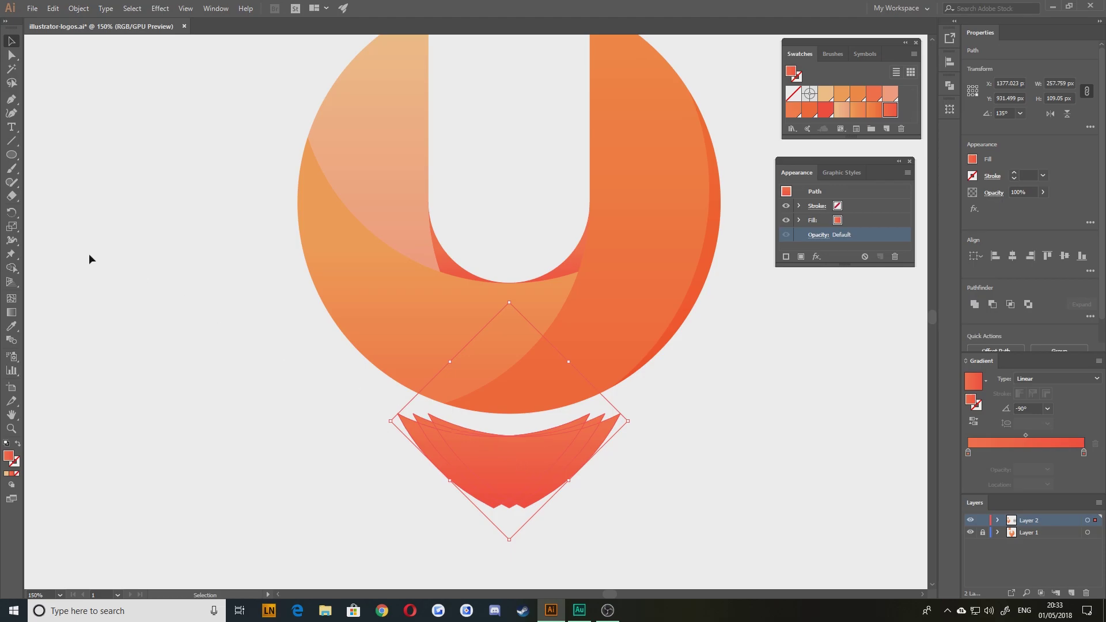
pyautogui.click(11, 267)
pyautogui.scroll(2, 474, 447)
pyautogui.moveTo(474, 452); pyautogui.dragTo(456, 379)
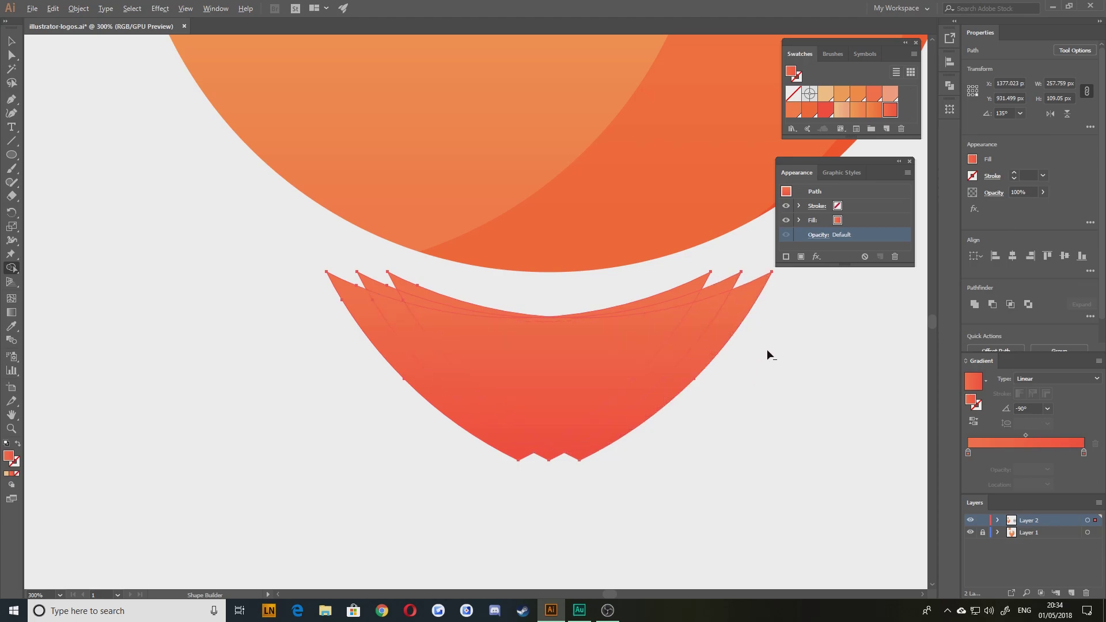
pyautogui.moveTo(742, 348); pyautogui.dragTo(748, 301)
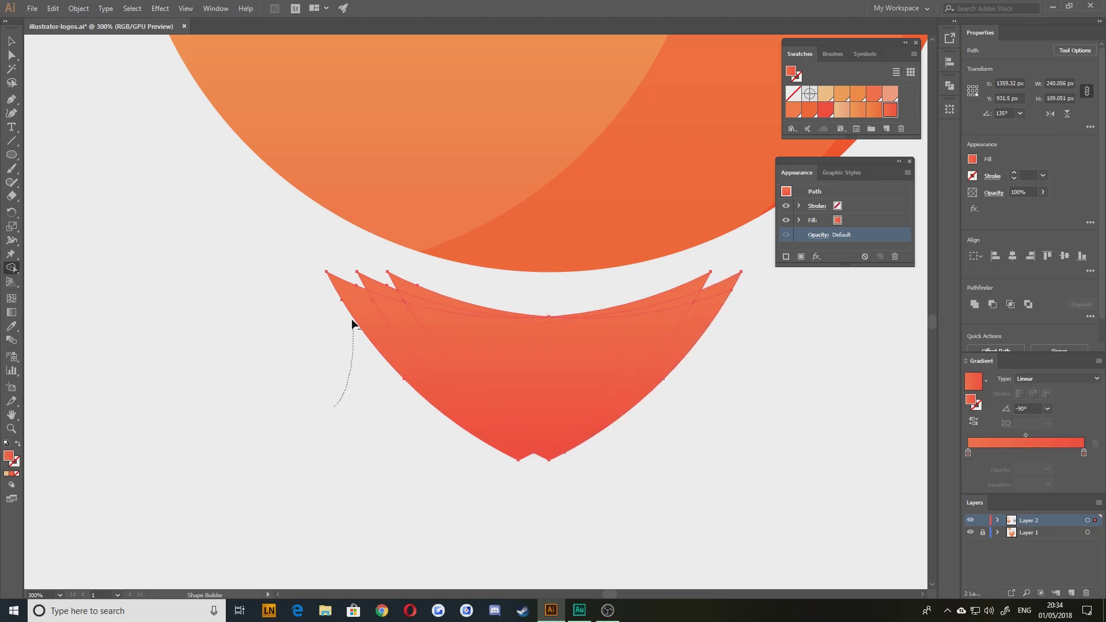
pyautogui.moveTo(352, 323); pyautogui.dragTo(352, 322)
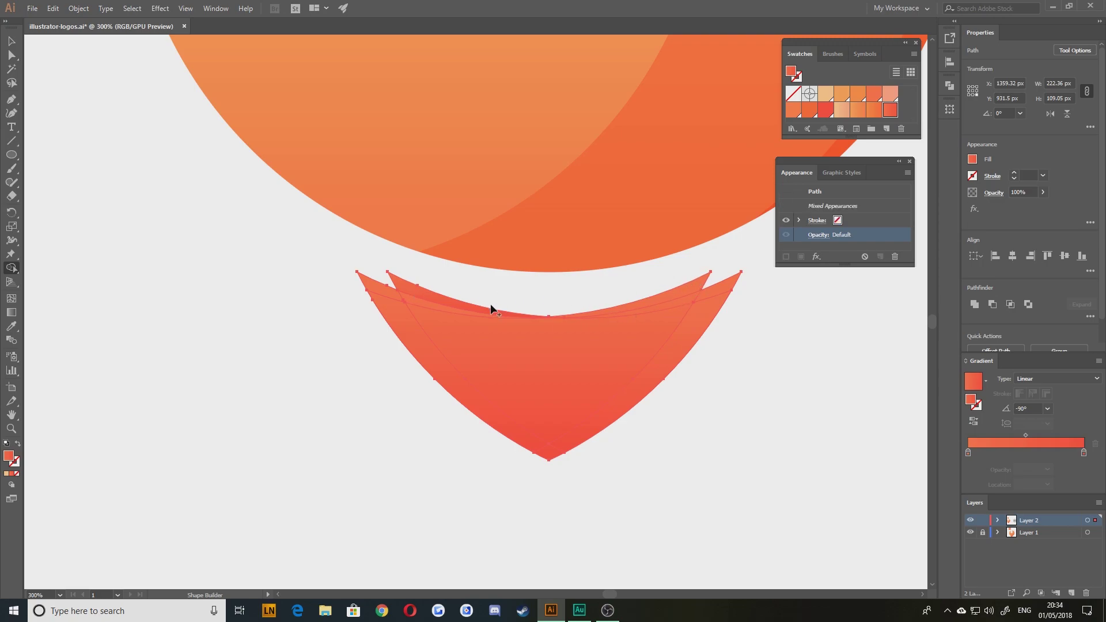
# - Merge the small overlap regions along the tip's left side and upper edge with the Shape Builder
pyautogui.moveTo(390, 306)
pyautogui.mouseDown()
pyautogui.moveTo(713, 300)
pyautogui.moveTo(656, 375)
pyautogui.moveTo(547, 455)
pyautogui.mouseUp()
pyautogui.moveTo(375, 291)
pyautogui.mouseDown()
pyautogui.moveTo(444, 378)
pyautogui.moveTo(450, 364)
pyautogui.mouseUp()
pyautogui.moveTo(427, 309)
pyautogui.mouseDown()
pyautogui.moveTo(610, 327)
pyautogui.moveTo(659, 309)
pyautogui.mouseUp()
pyautogui.click(11, 41)
pyautogui.click(292, 252)
pyautogui.moveTo(386, 329); pyautogui.dragTo(432, 375)
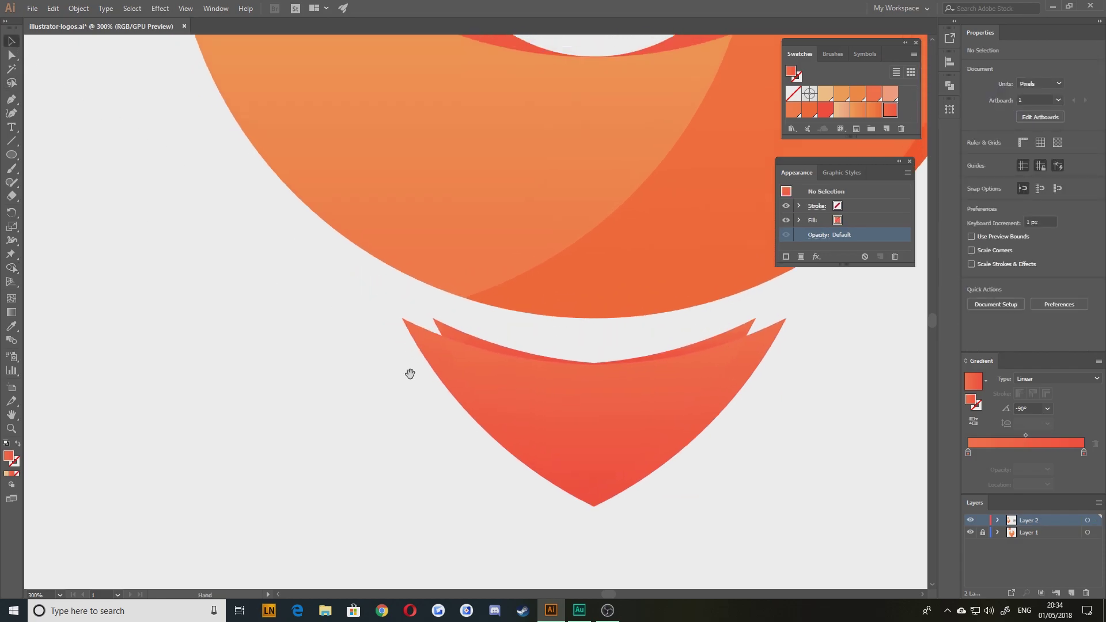
# - Check how the tip is divided by selecting its pieces and trying to move the right edge piece aside, undoing that move
pyautogui.click(531, 382)
pyautogui.click(426, 340)
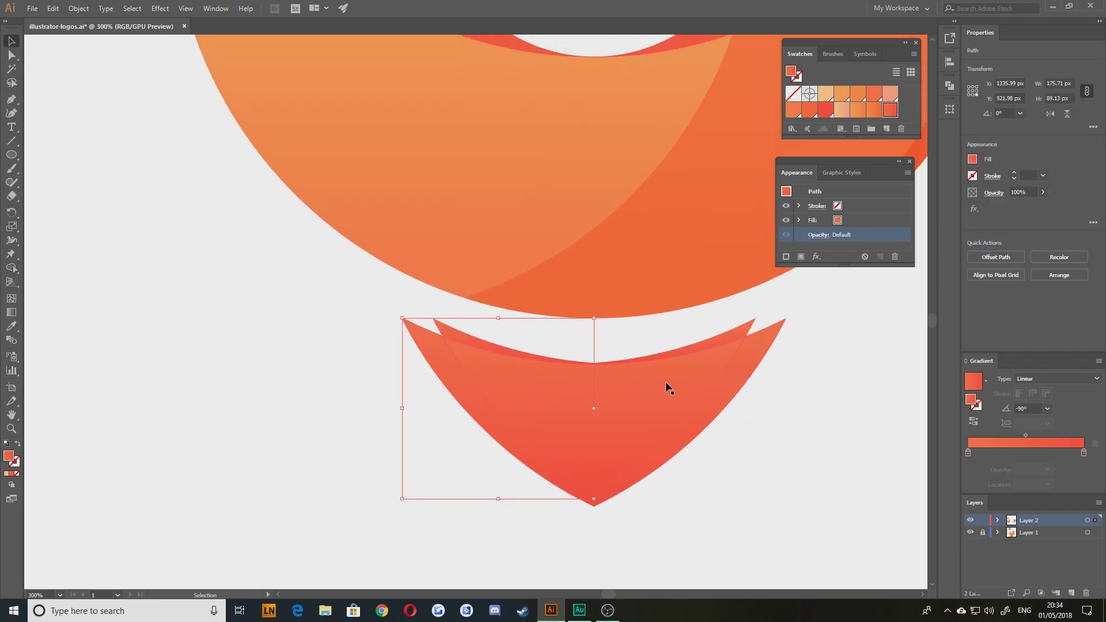
pyautogui.click(752, 372)
pyautogui.click(700, 326)
pyautogui.click(487, 343)
pyautogui.click(346, 460)
pyautogui.moveTo(346, 461); pyautogui.dragTo(309, 423)
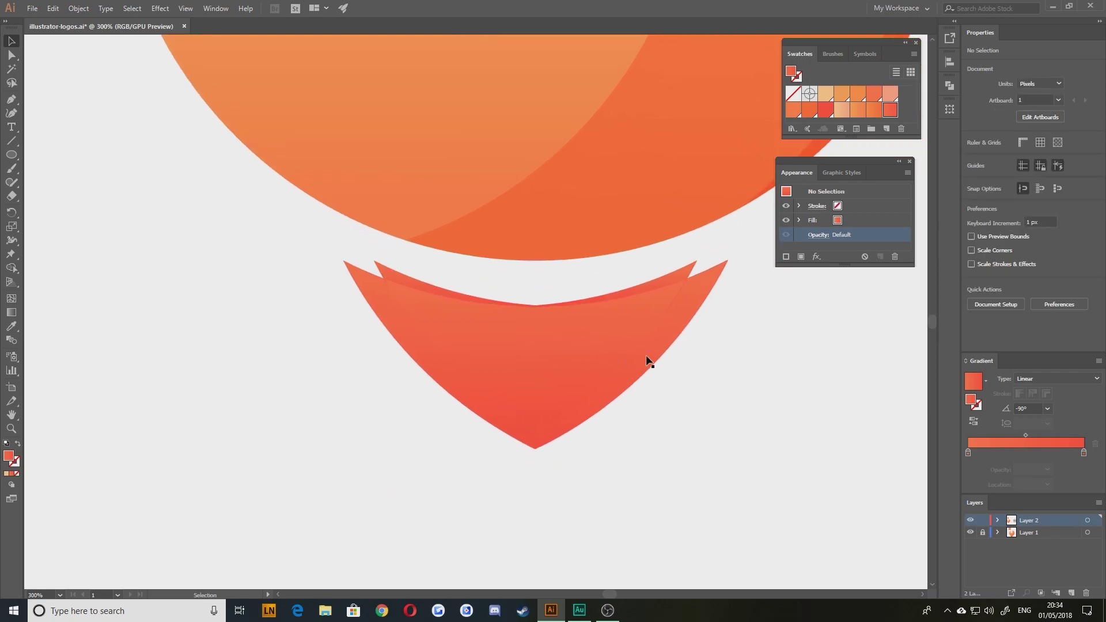
pyautogui.moveTo(667, 341); pyautogui.dragTo(729, 358)
pyautogui.hotkey('ctrl', 'z')
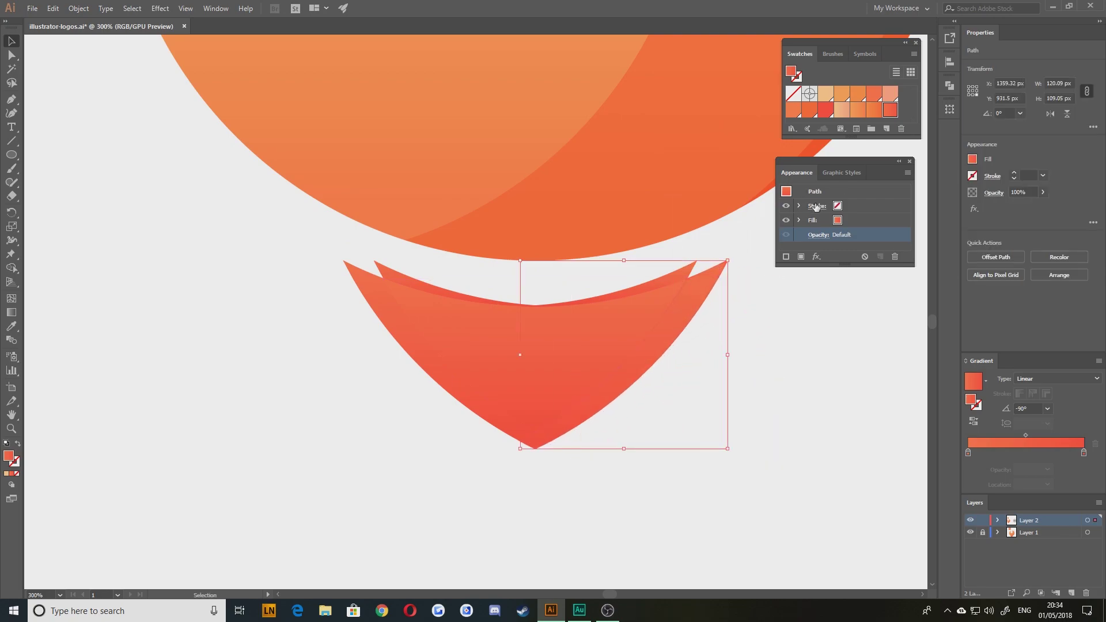
# - Try Multiply blending at 40% opacity on the tip's right edge piece, and undo both changes
pyautogui.click(818, 234)
pyautogui.click(725, 257)
pyautogui.click(727, 299)
pyautogui.click(788, 257)
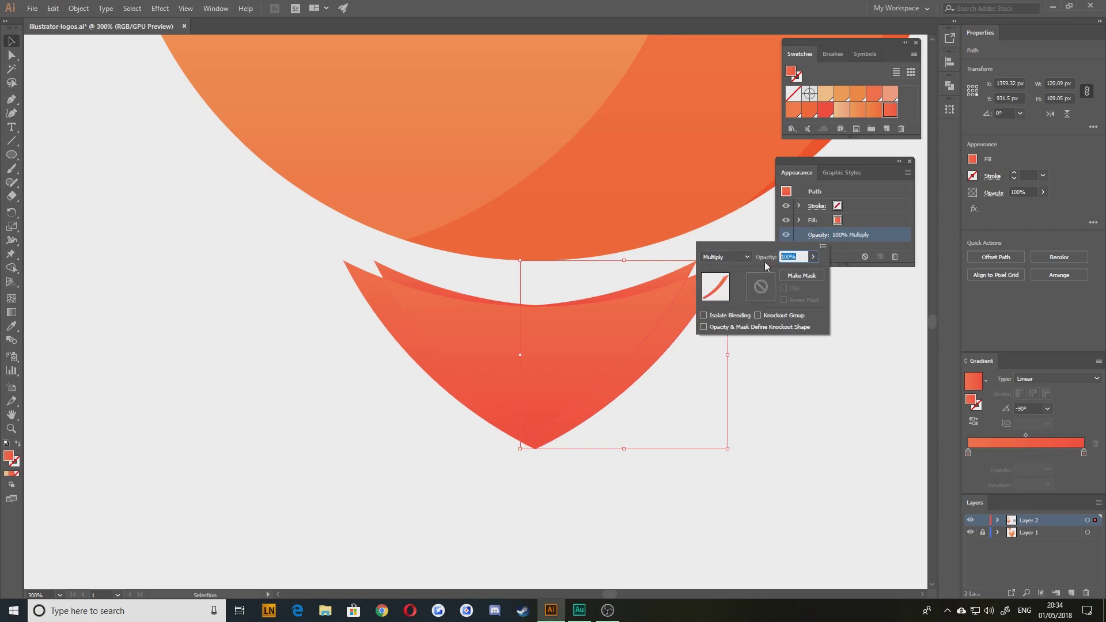
pyautogui.write('40')
pyautogui.press('Return')
pyautogui.click(807, 371)
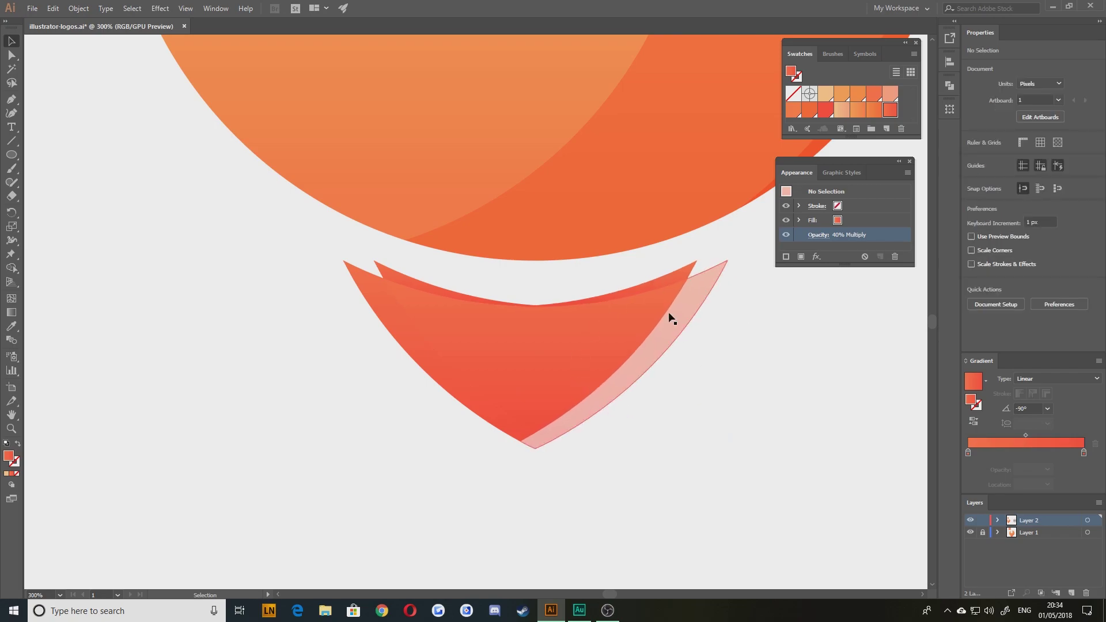
pyautogui.hotkey('ctrl', 'z')
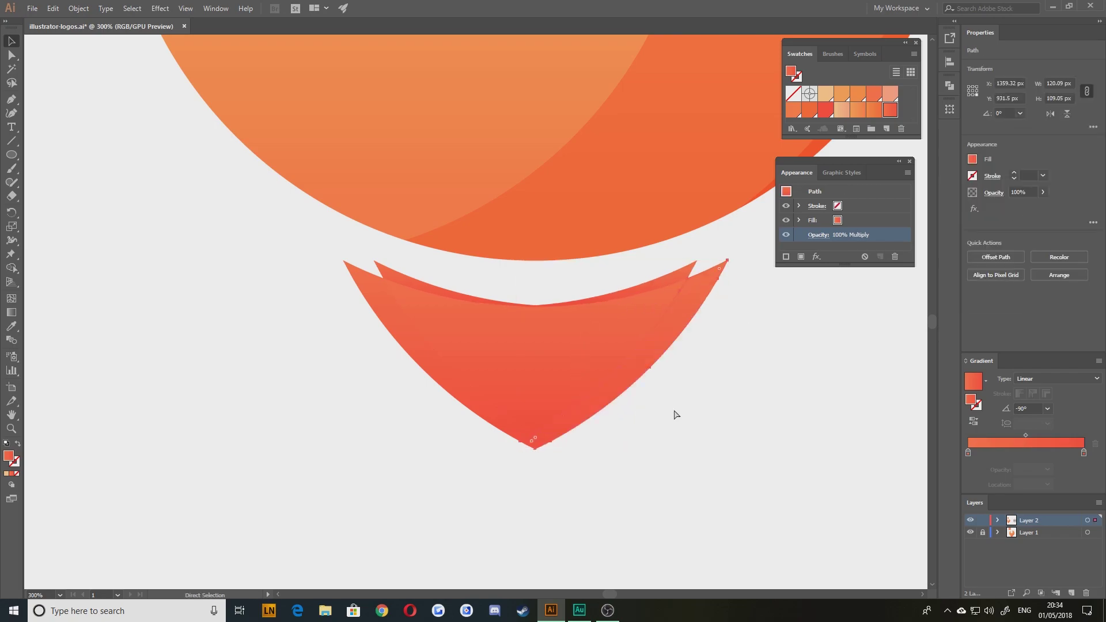
pyautogui.hotkey('ctrl', 'z')
# - Select both the left and right edge pieces of the tip and set their opacity to 40%
pyautogui.click(726, 340)
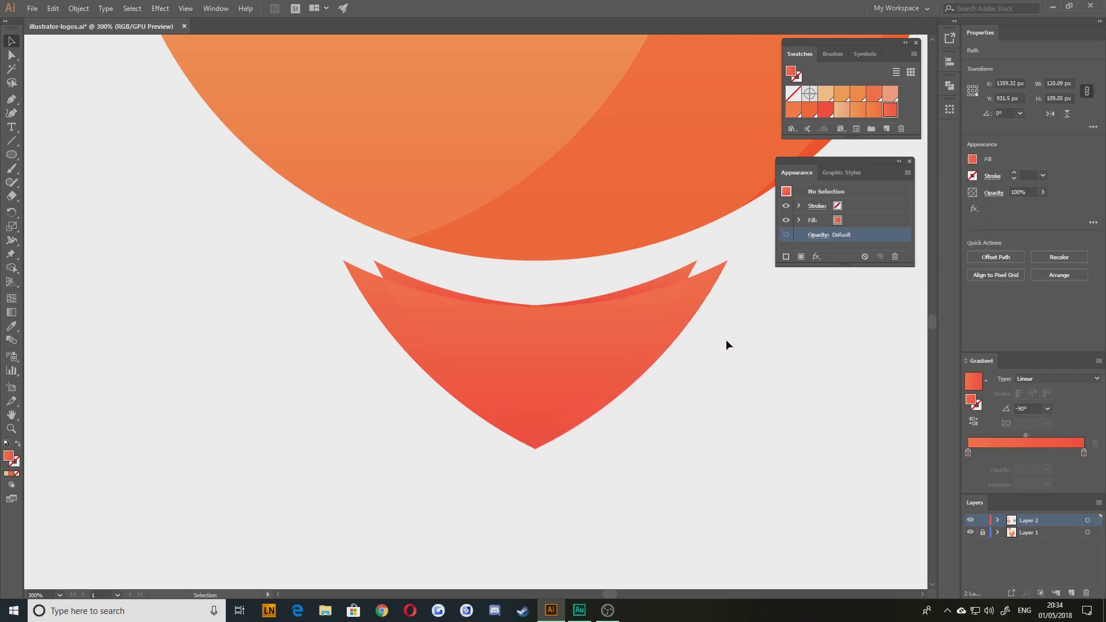
pyautogui.click(686, 306)
pyautogui.keyDown('ctrl'); pyautogui.click(409, 347); pyautogui.keyUp('ctrl')
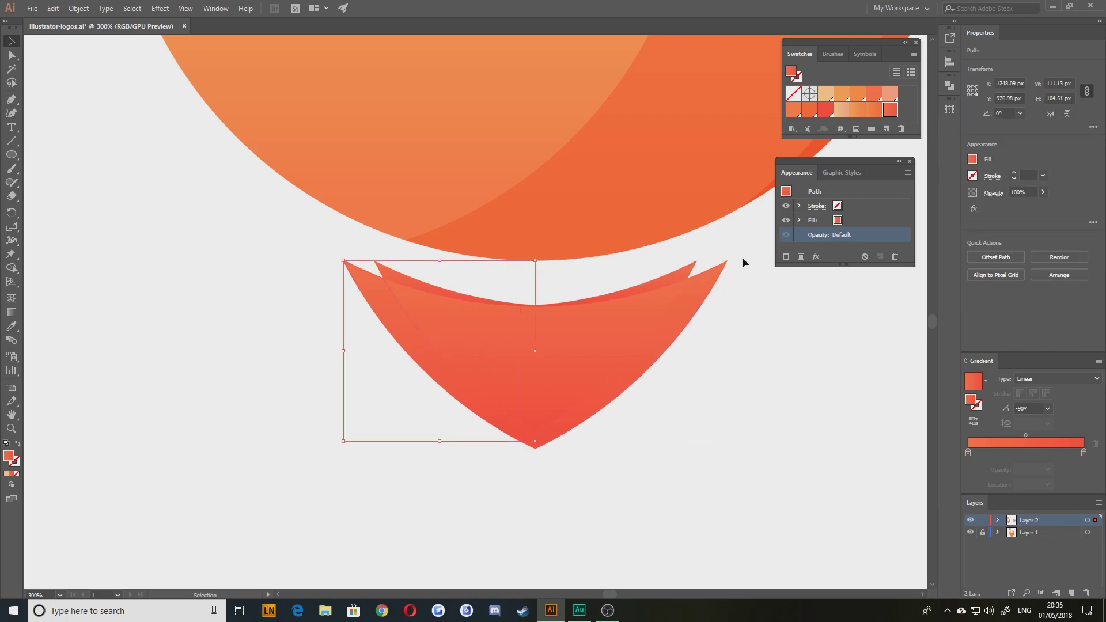
pyautogui.keyDown('shift'); pyautogui.click(717, 284); pyautogui.keyUp('shift')
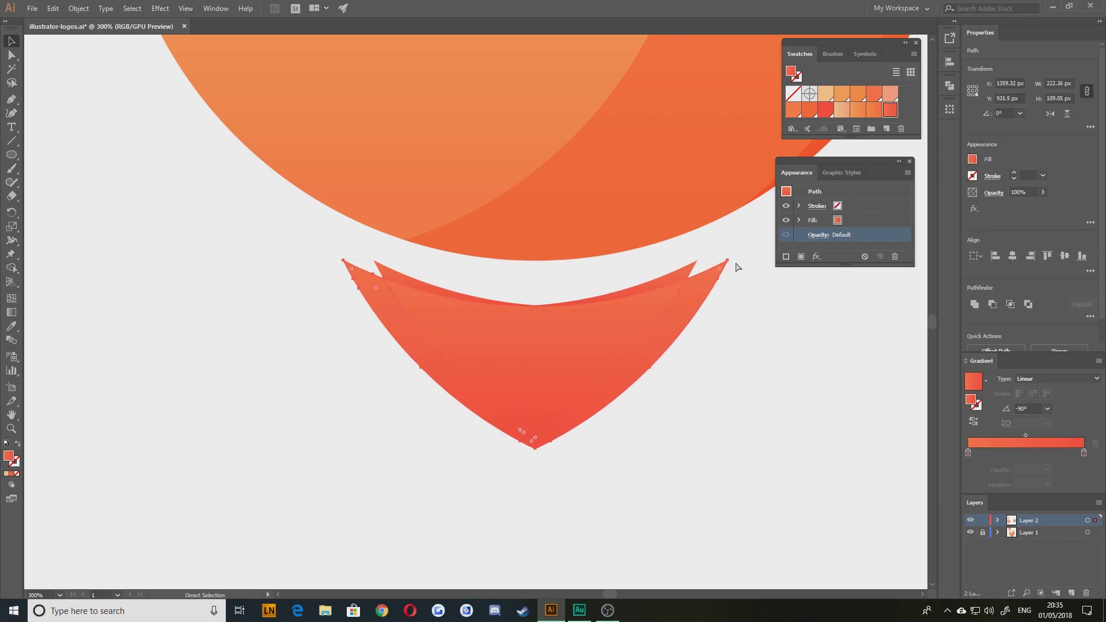
pyautogui.press('v')
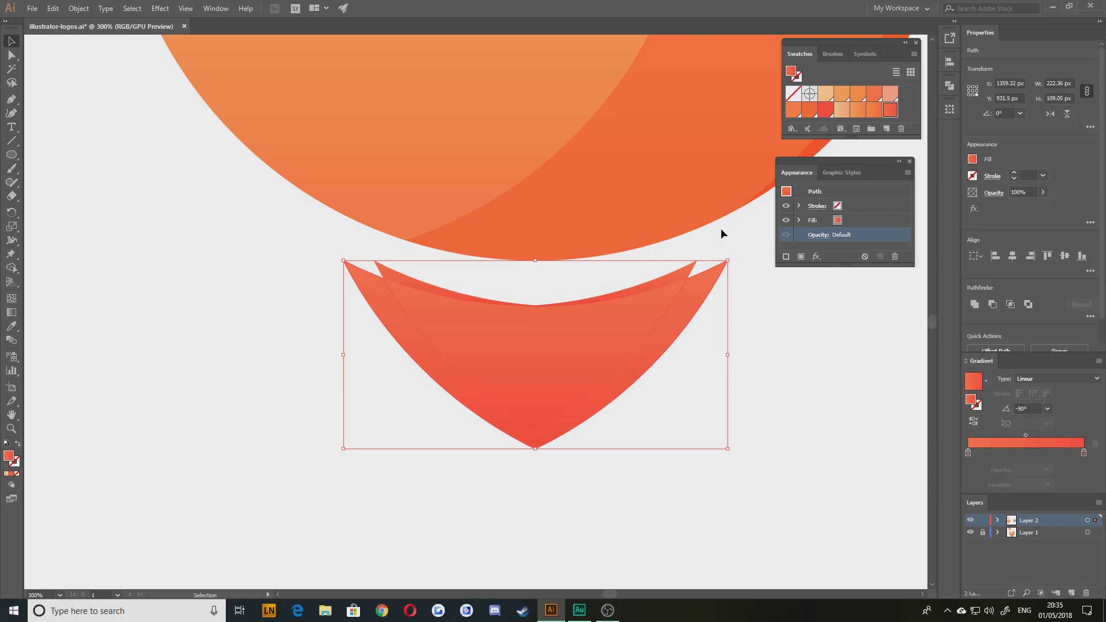
pyautogui.click(824, 235)
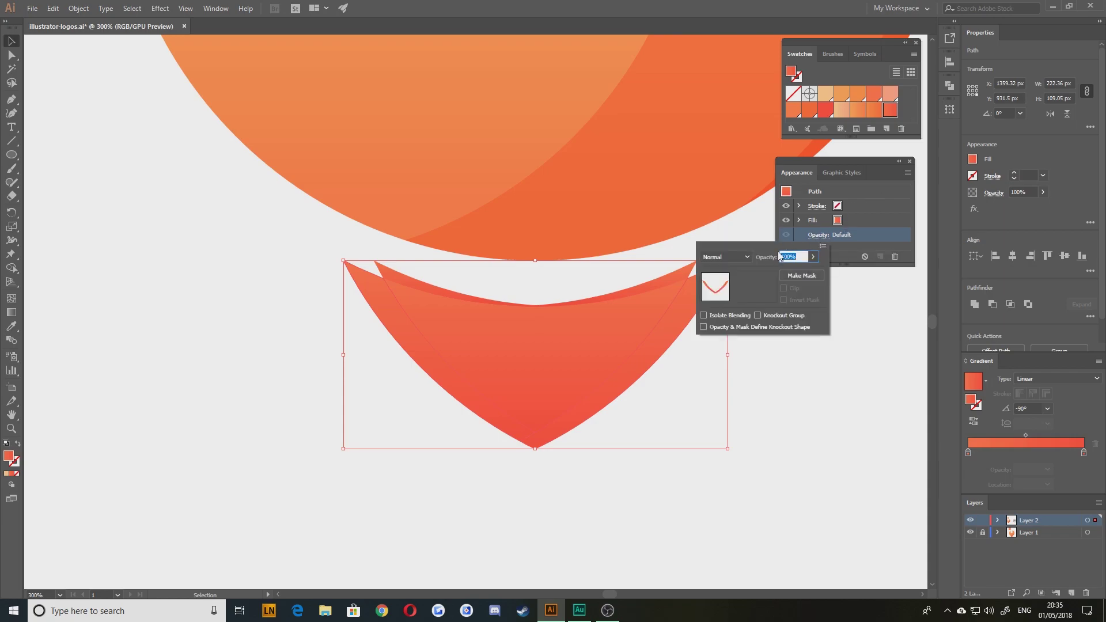
pyautogui.press('Return')
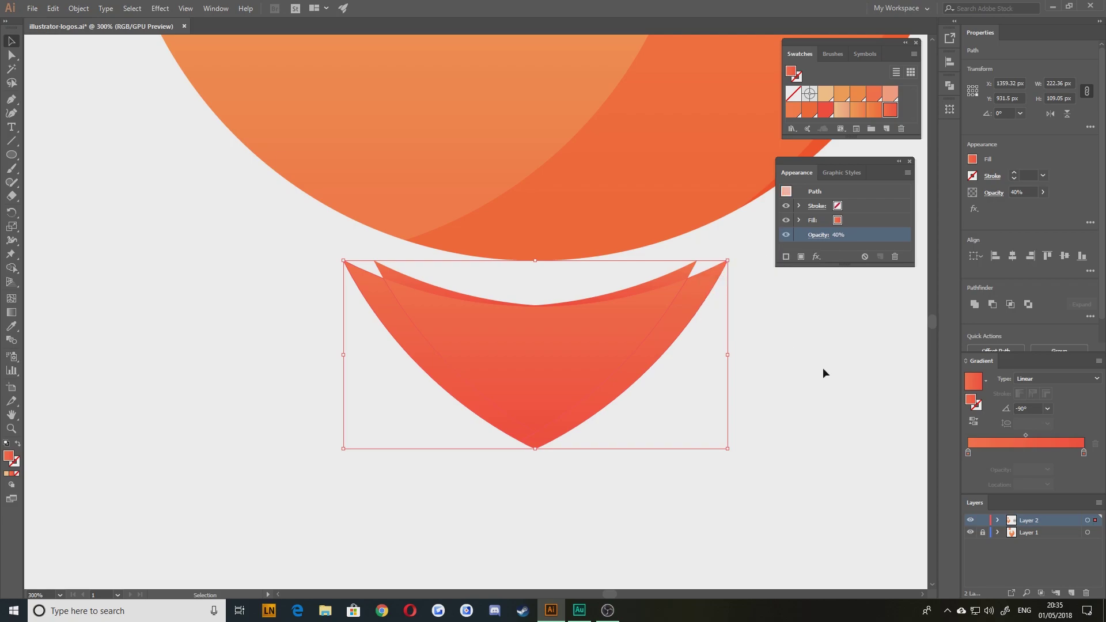
# - Set the blend mode of the tip's right edge piece alone to Multiply
pyautogui.click(722, 312)
pyautogui.click(681, 309)
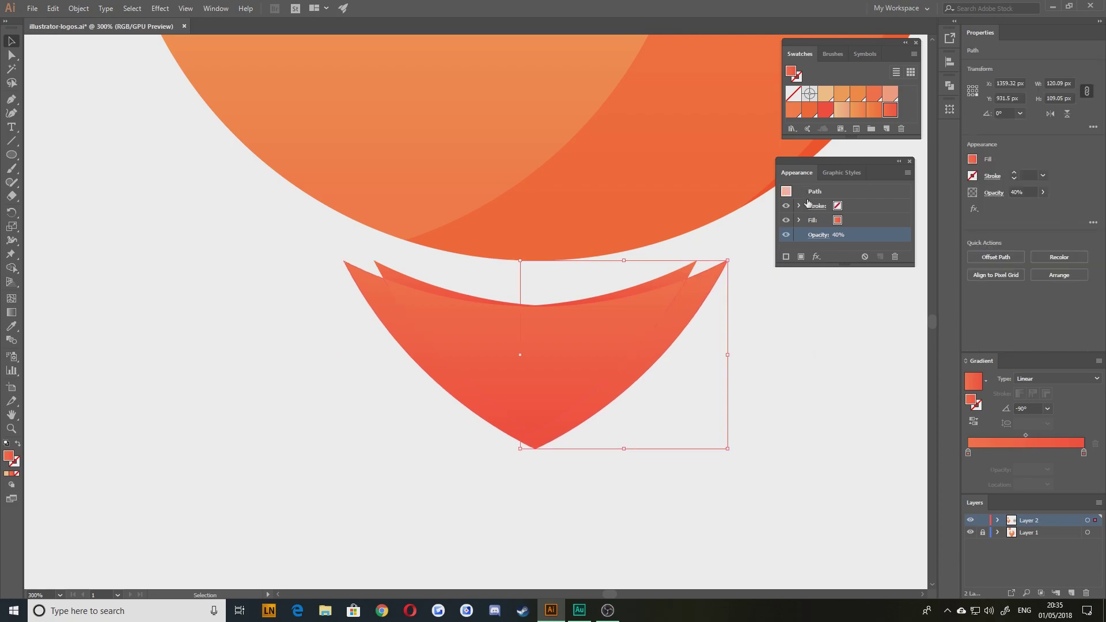
pyautogui.click(816, 235)
pyautogui.click(718, 257)
pyautogui.click(720, 301)
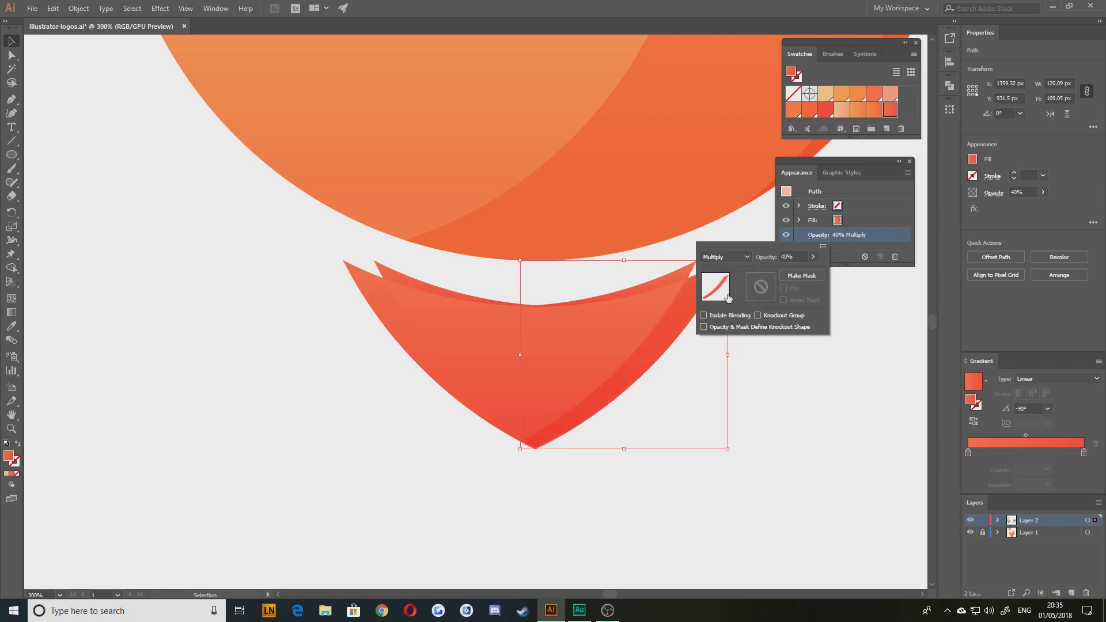
# - Compare the shading on the tip's right edge with the shaded reference logo
pyautogui.moveTo(697, 195); pyautogui.dragTo(600, 261)
pyautogui.moveTo(506, 278); pyautogui.dragTo(524, 400)
pyautogui.scroll(-1, 694, 258)
pyautogui.click(703, 290)
pyautogui.scroll(-1, 650, 356)
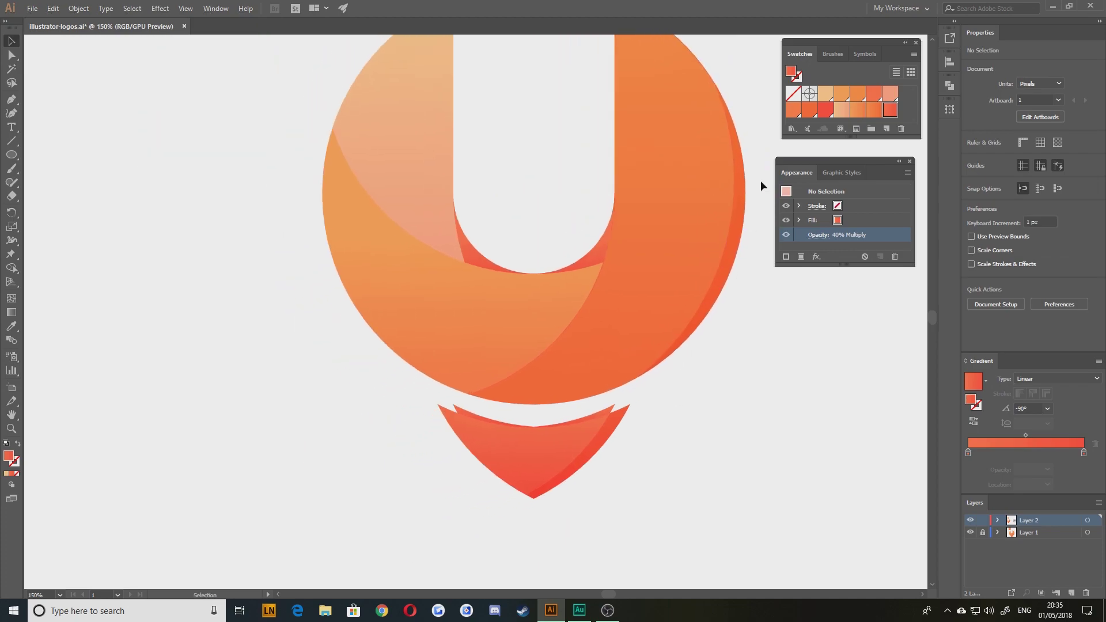
pyautogui.moveTo(670, 444); pyautogui.dragTo(704, 374)
pyautogui.moveTo(354, 267); pyautogui.dragTo(720, 288)
pyautogui.moveTo(208, 244); pyautogui.dragTo(462, 286)
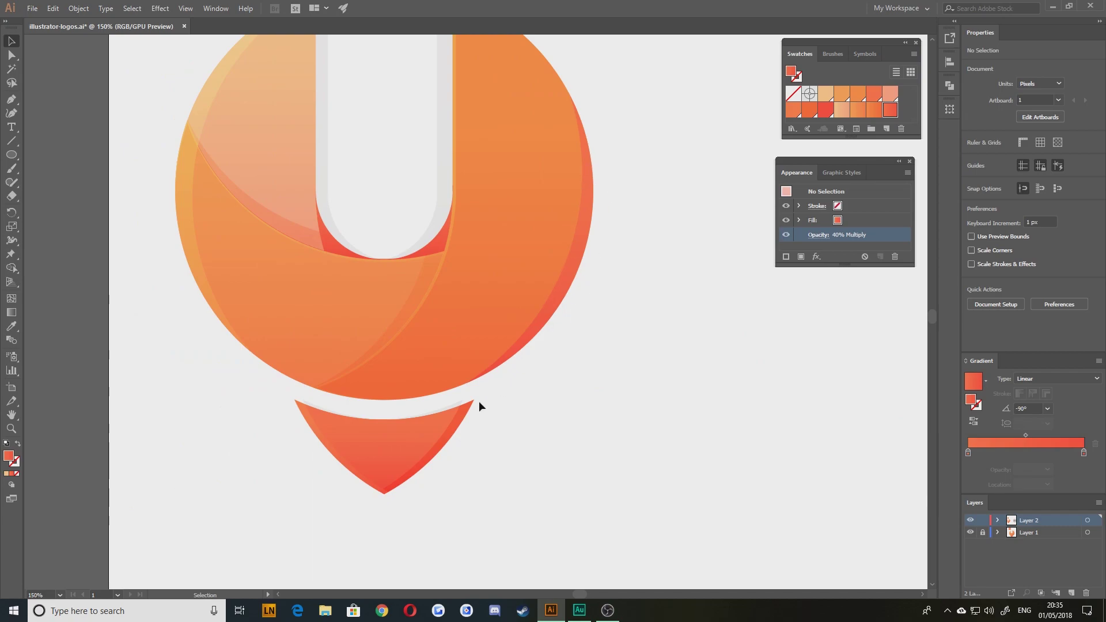
pyautogui.moveTo(628, 365); pyautogui.dragTo(191, 369)
pyautogui.moveTo(556, 363); pyautogui.dragTo(319, 344)
pyautogui.moveTo(671, 131); pyautogui.dragTo(674, 172)
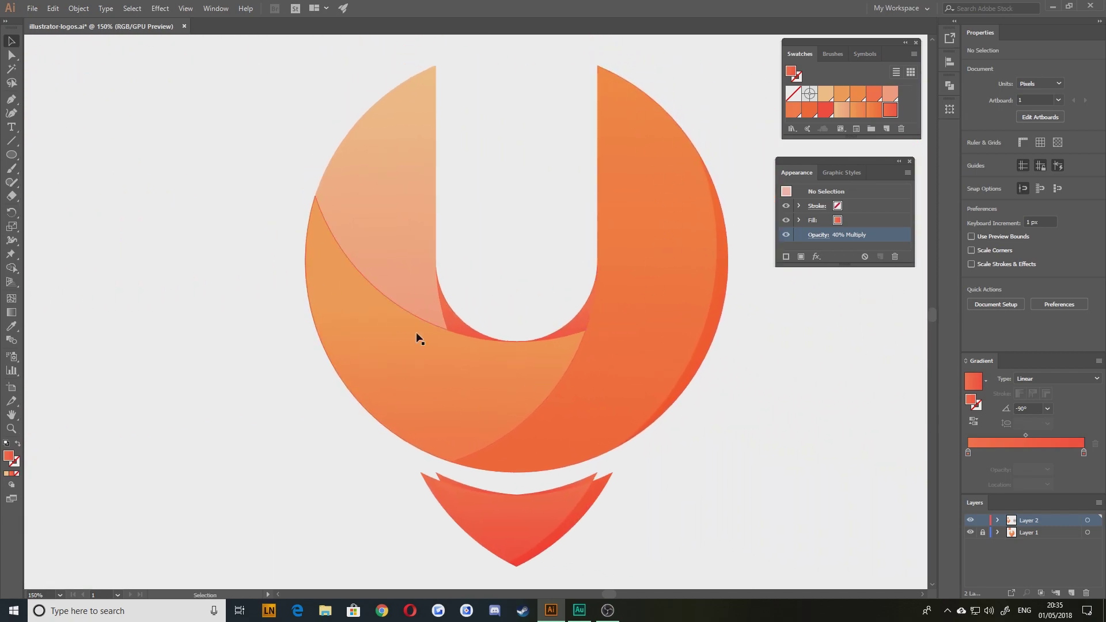
pyautogui.scroll(-3, 423, 322)
# - Try Soft Light blending on the tip's left edge piece, and switch its blend mode to Screen
pyautogui.scroll(2, 495, 434)
pyautogui.scroll(2, 472, 487)
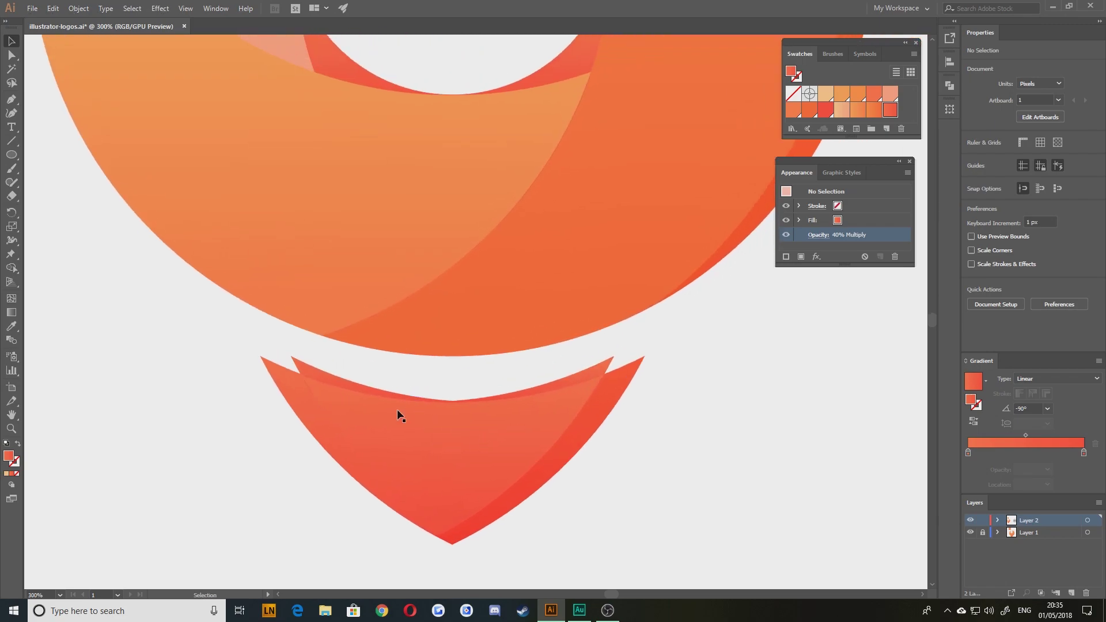
pyautogui.click(292, 389)
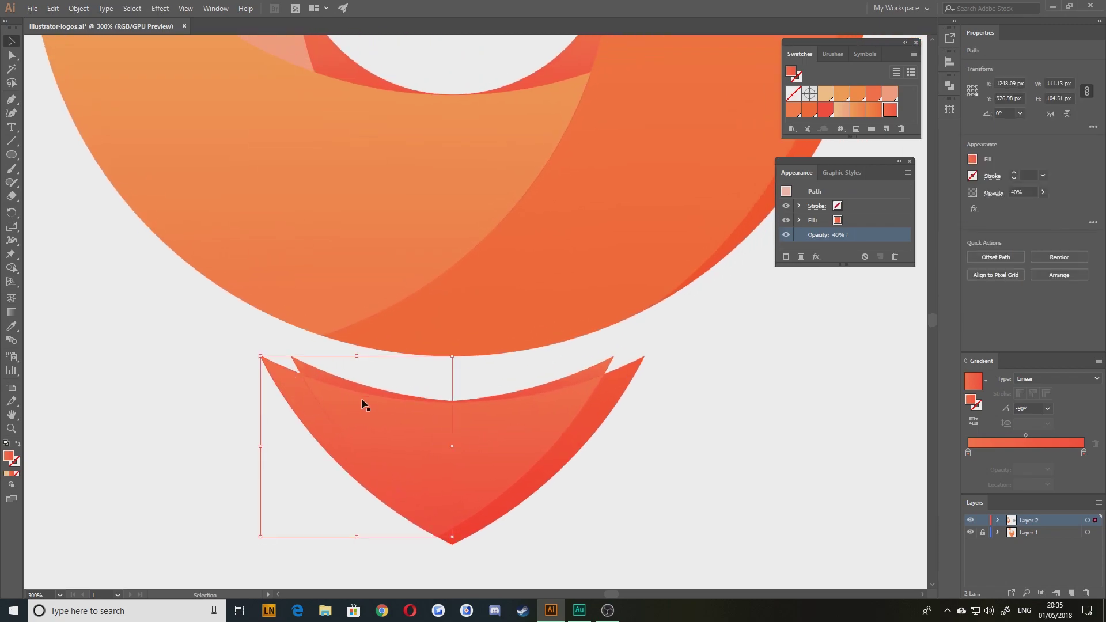
pyautogui.click(820, 236)
pyautogui.click(723, 257)
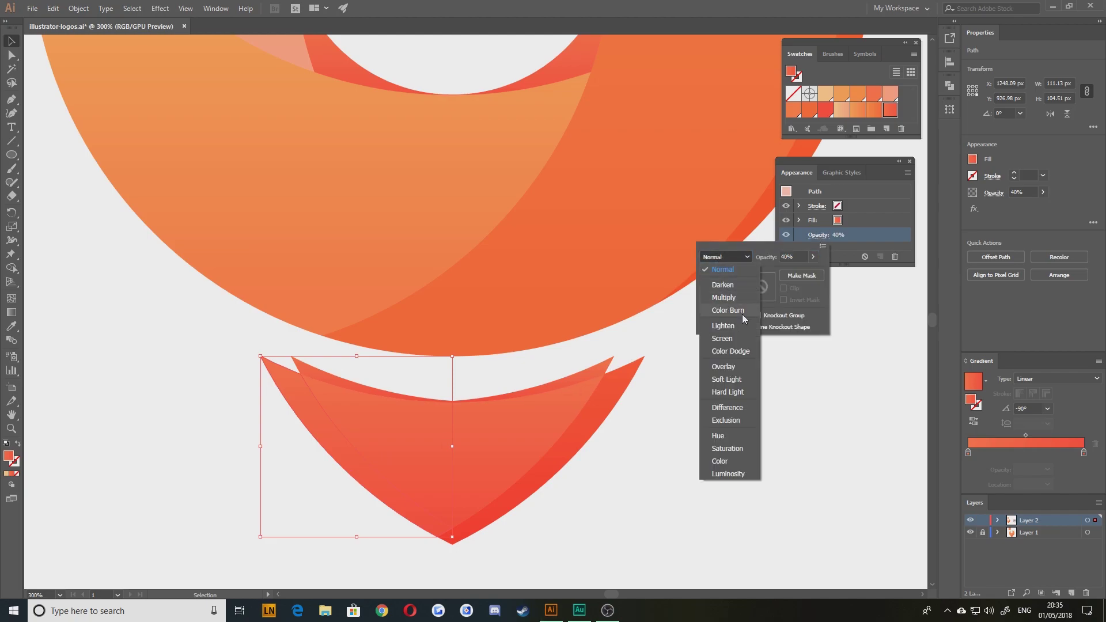
pyautogui.click(726, 379)
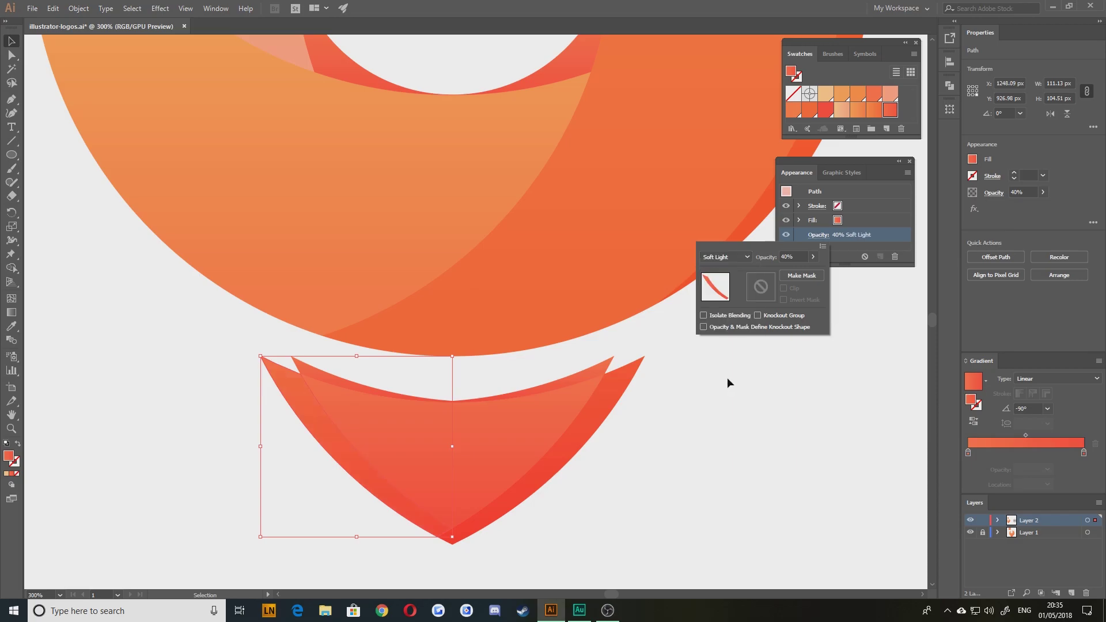
pyautogui.click(725, 258)
pyautogui.click(722, 336)
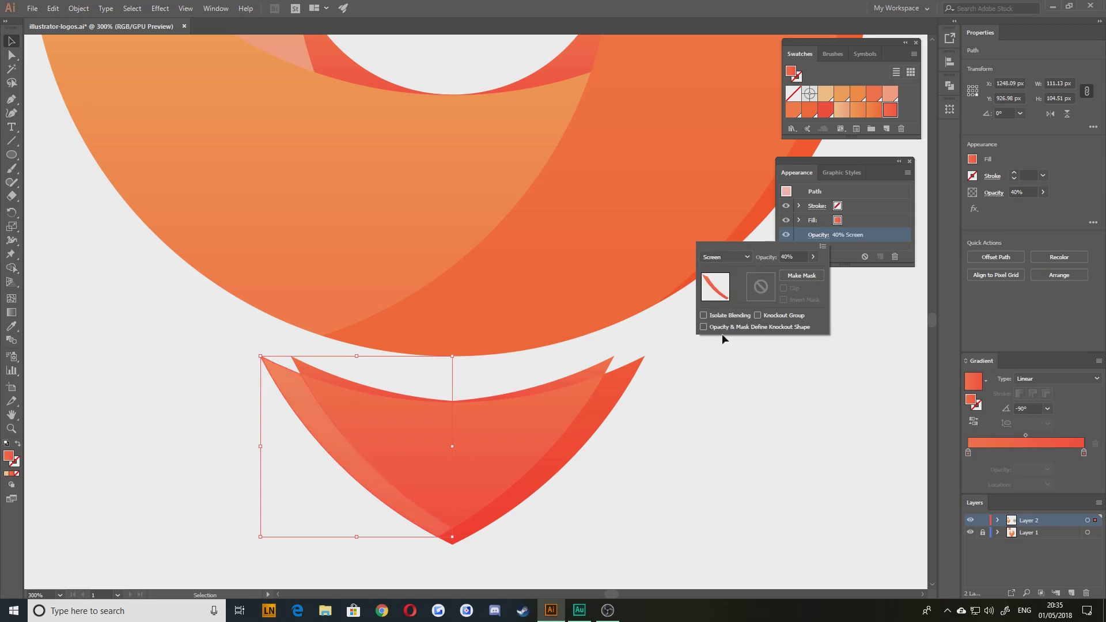
# - Try Overlay, Lighten and Soft Light on the tip's left edge piece, and return its blend mode to Screen
pyautogui.click(729, 258)
pyautogui.click(724, 365)
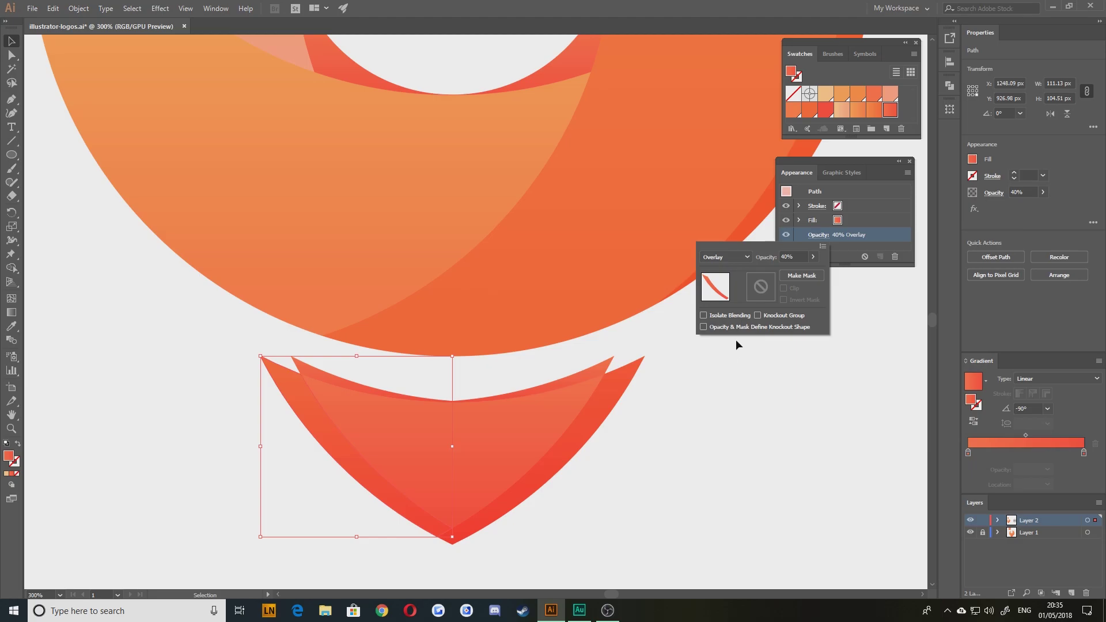
pyautogui.click(727, 258)
pyautogui.click(726, 326)
pyautogui.click(729, 257)
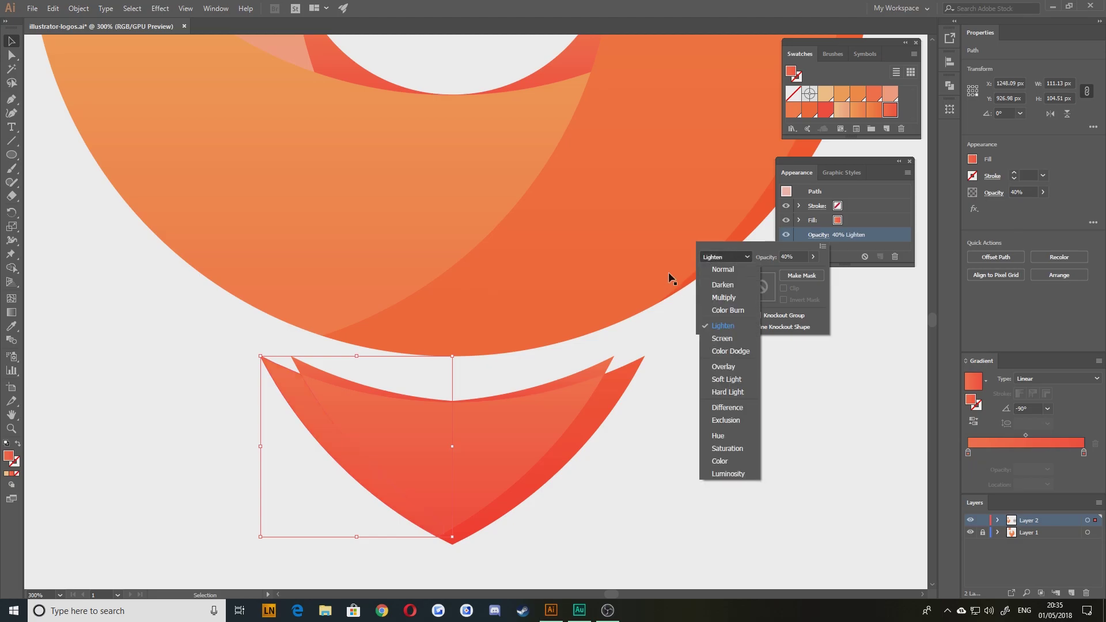
pyautogui.click(718, 380)
pyautogui.click(721, 257)
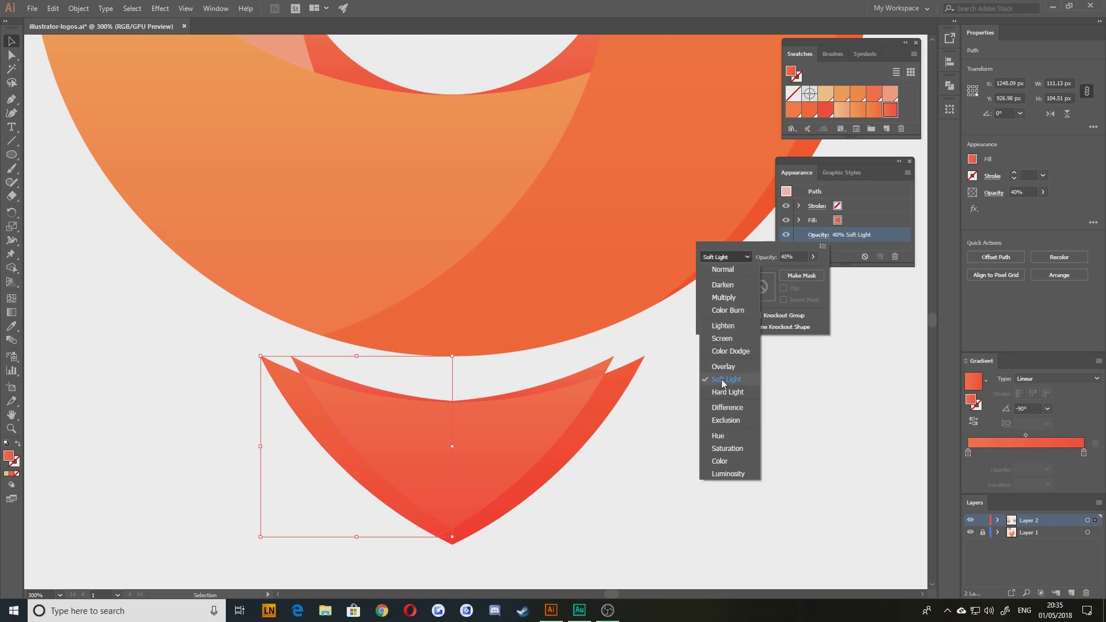
pyautogui.click(721, 338)
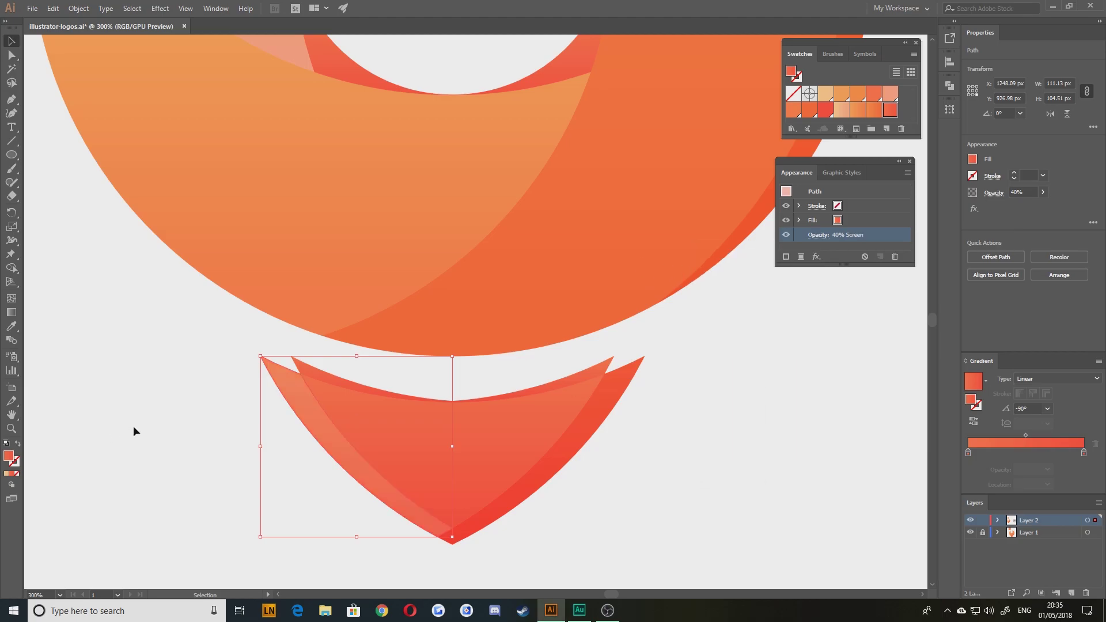
# - Compare both shaded edges of the tip and their overlap at the lower point with the reference logo's tip
pyautogui.click(191, 424)
pyautogui.scroll(-2, 250, 448)
pyautogui.moveTo(159, 428); pyautogui.dragTo(461, 425)
pyautogui.moveTo(354, 436); pyautogui.dragTo(376, 441)
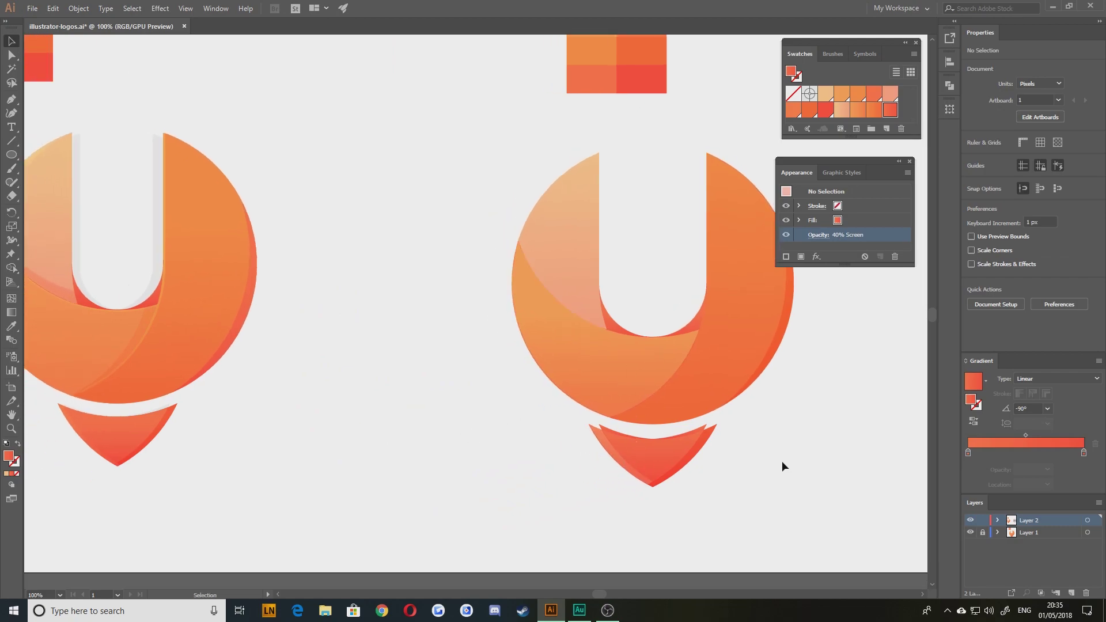
pyautogui.scroll(4, 721, 478)
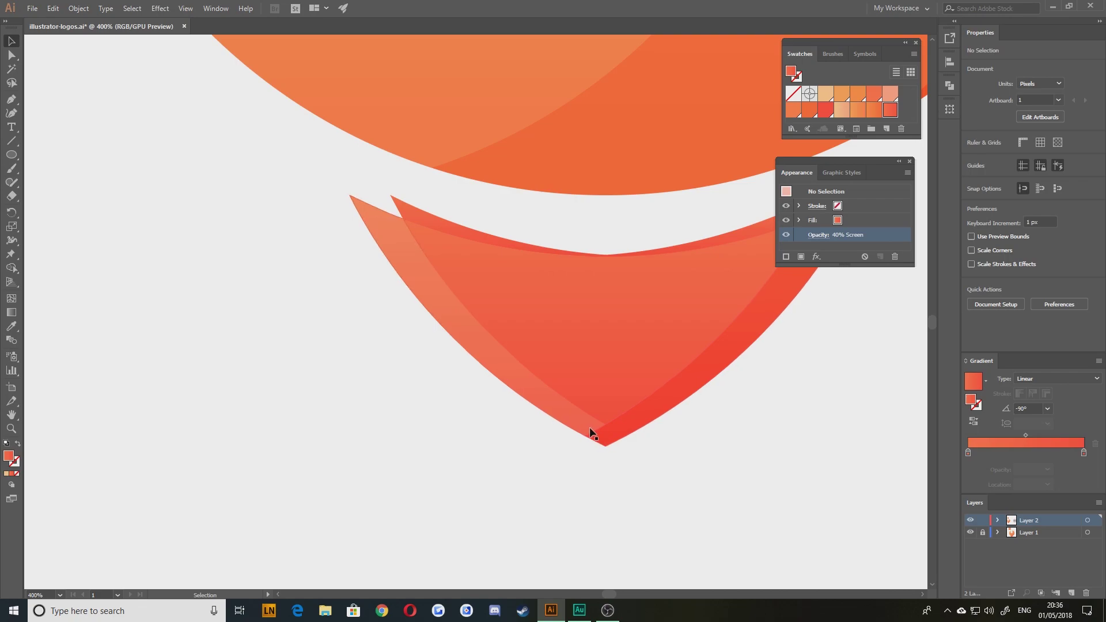
pyautogui.moveTo(402, 438); pyautogui.dragTo(533, 442)
pyautogui.moveTo(769, 427); pyautogui.dragTo(553, 438)
pyautogui.click(516, 450)
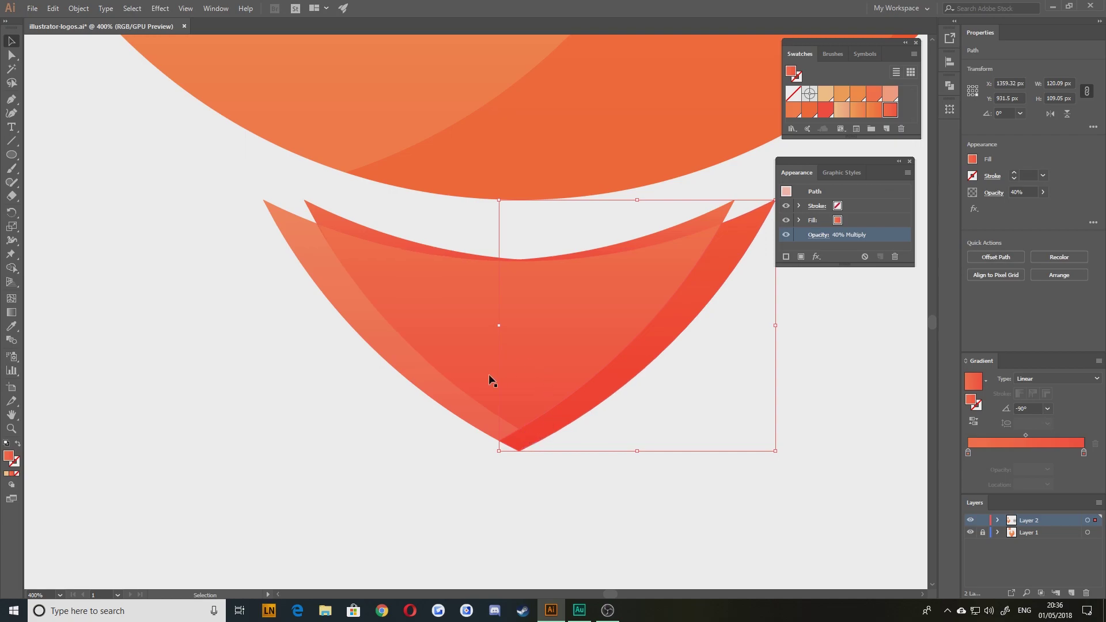
pyautogui.click(368, 470)
pyautogui.moveTo(144, 409); pyautogui.dragTo(830, 397)
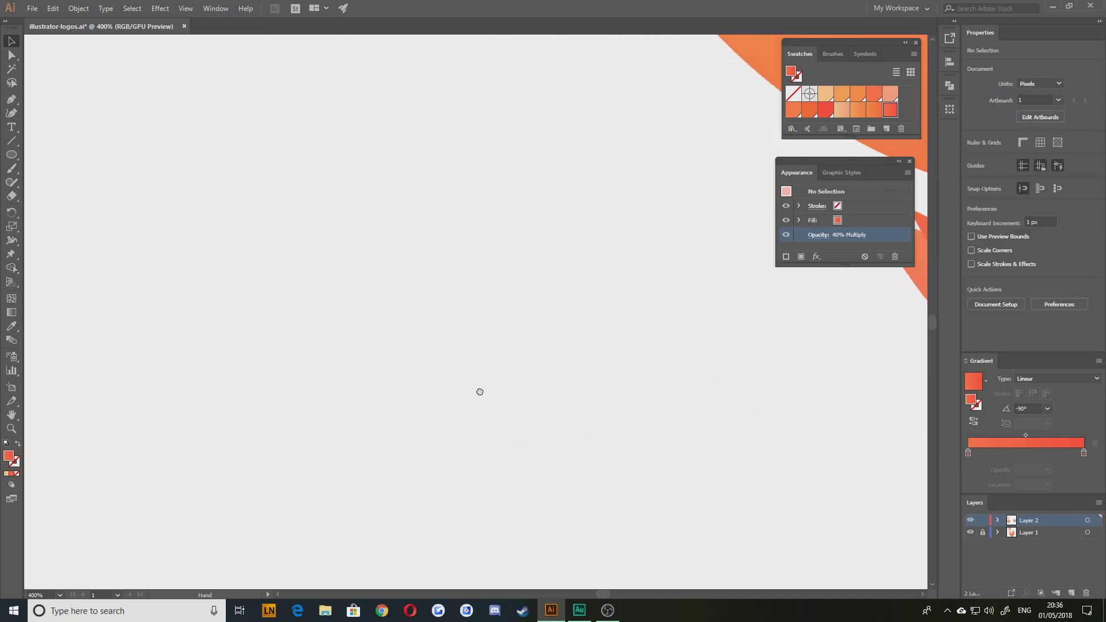
pyautogui.moveTo(242, 354); pyautogui.dragTo(898, 338)
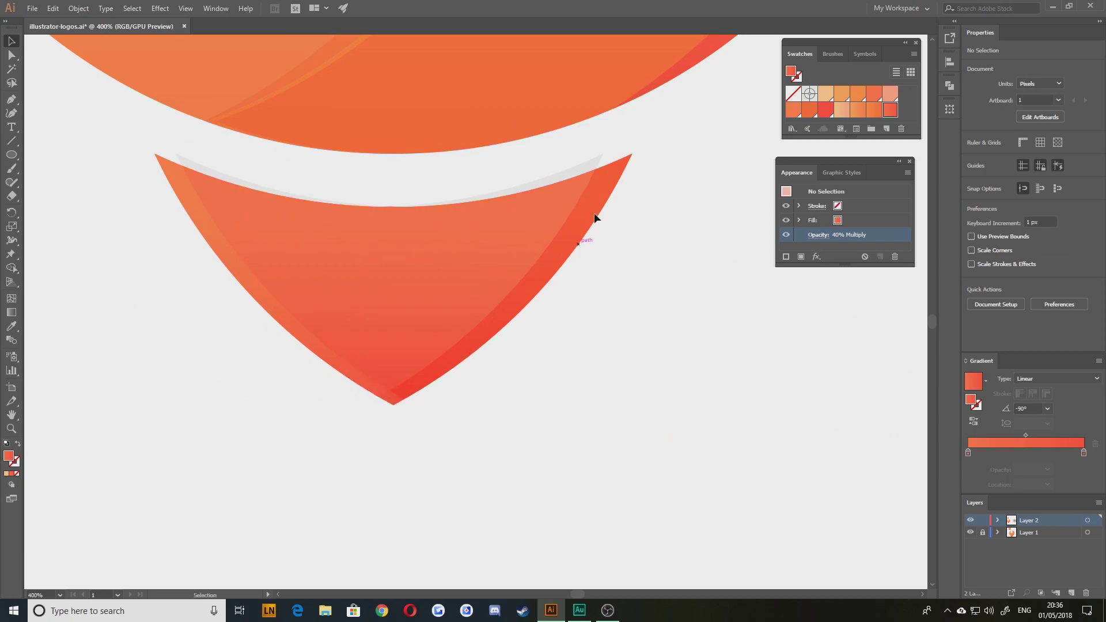
pyautogui.moveTo(482, 406); pyautogui.dragTo(67, 390)
pyautogui.moveTo(733, 467); pyautogui.dragTo(289, 479)
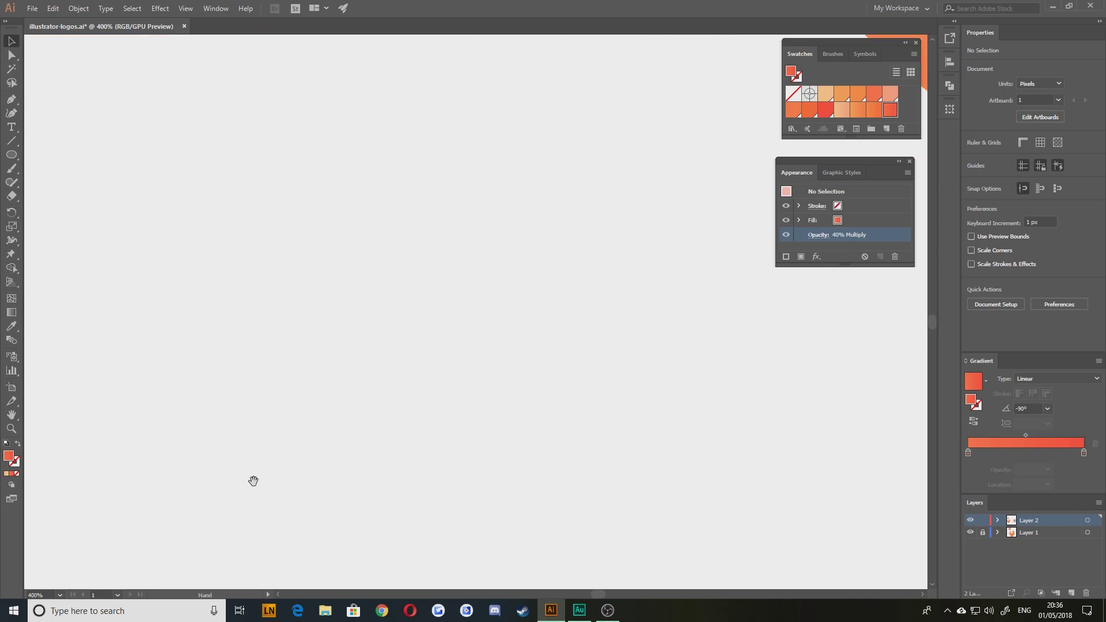
pyautogui.moveTo(887, 438); pyautogui.dragTo(530, 420)
pyautogui.scroll(-2, 575, 386)
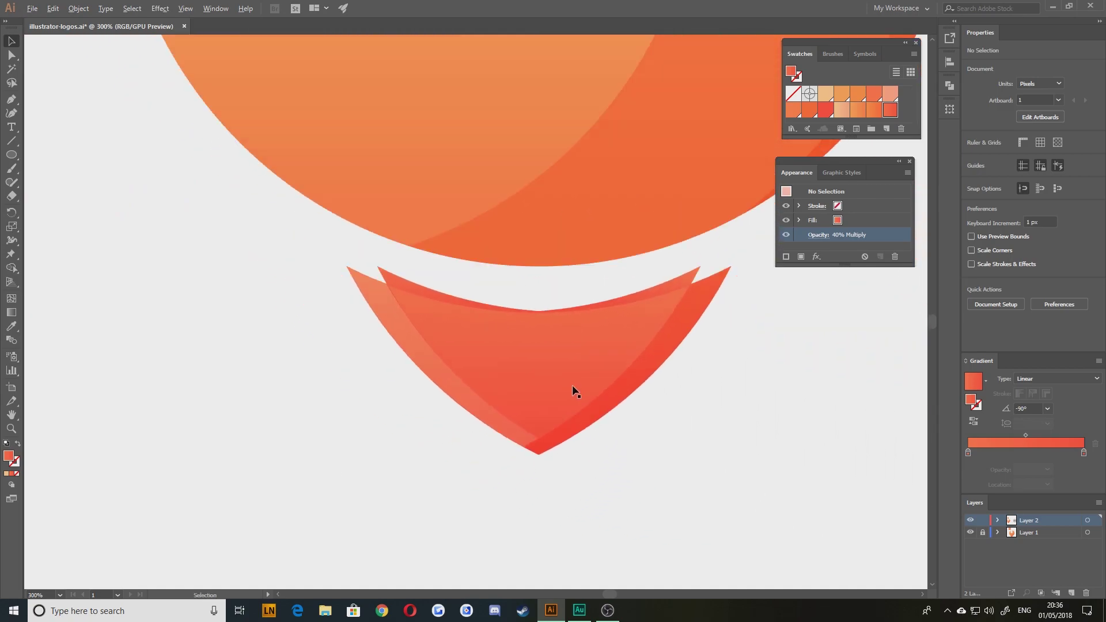
# - Fill the crescent pieces along the tip's upper edge with the black swatch
pyautogui.click(471, 323)
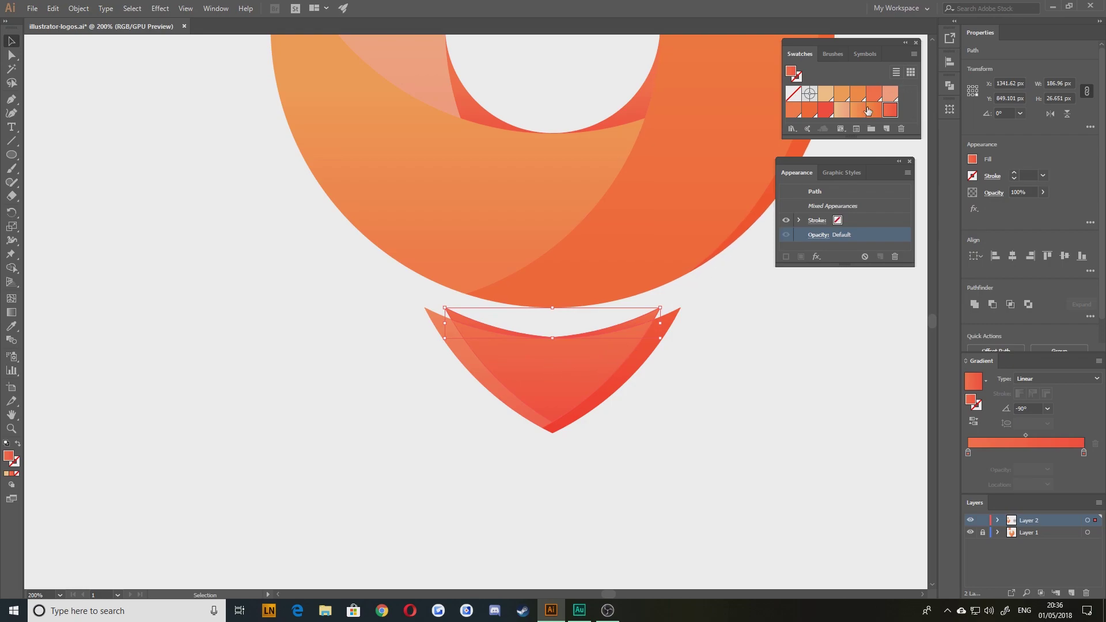
pyautogui.moveTo(849, 137); pyautogui.dragTo(849, 155)
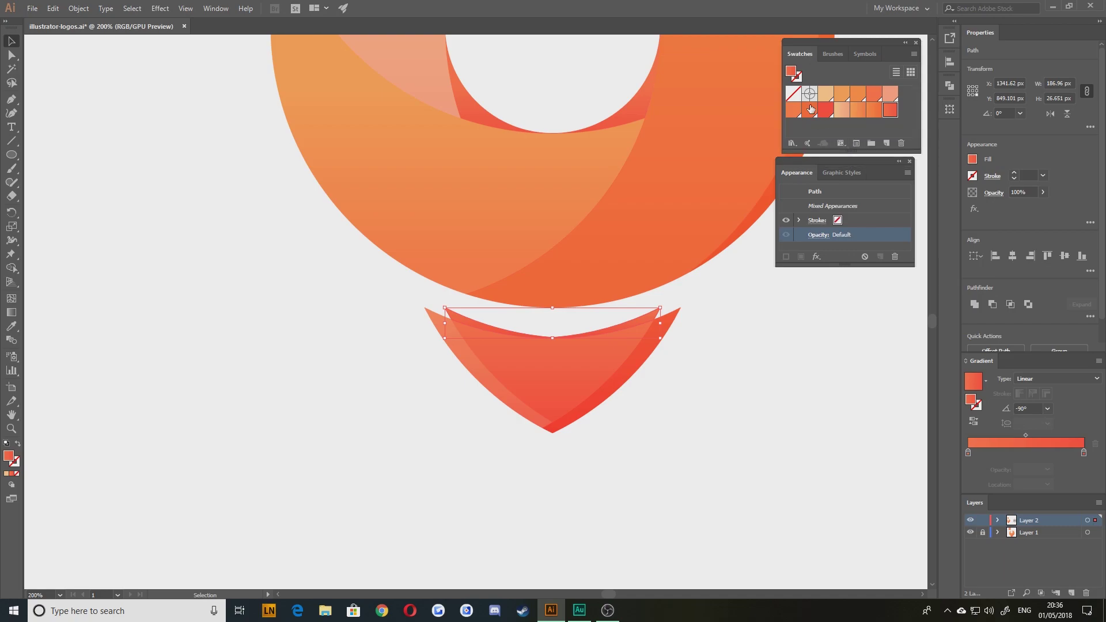
pyautogui.doubleClick(13, 461)
pyautogui.press('Escape')
pyautogui.doubleClick(13, 459)
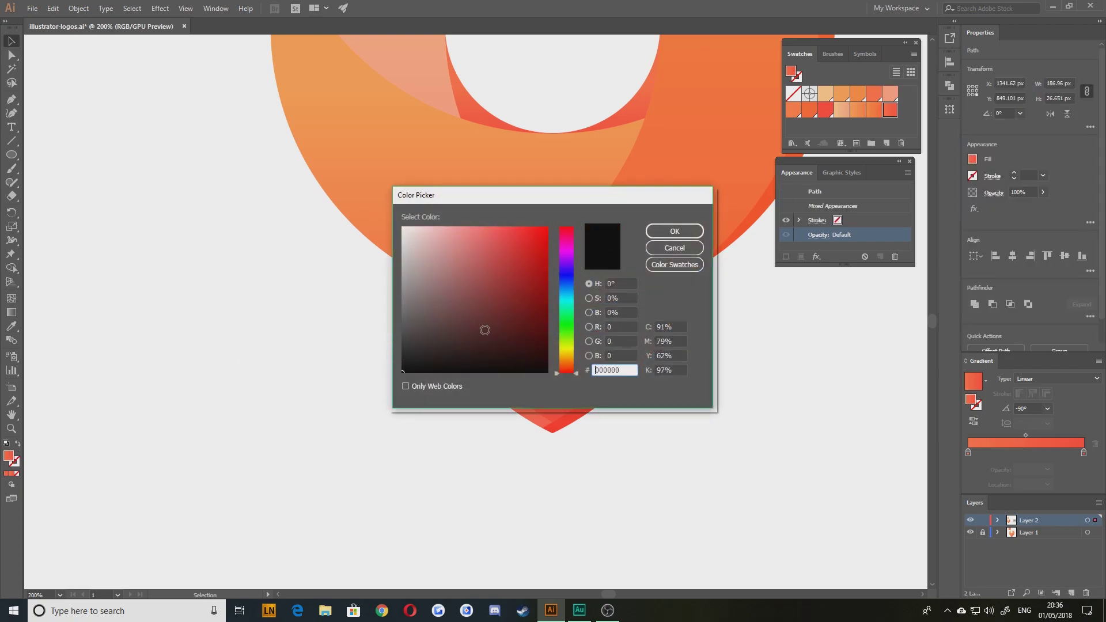
pyautogui.click(686, 232)
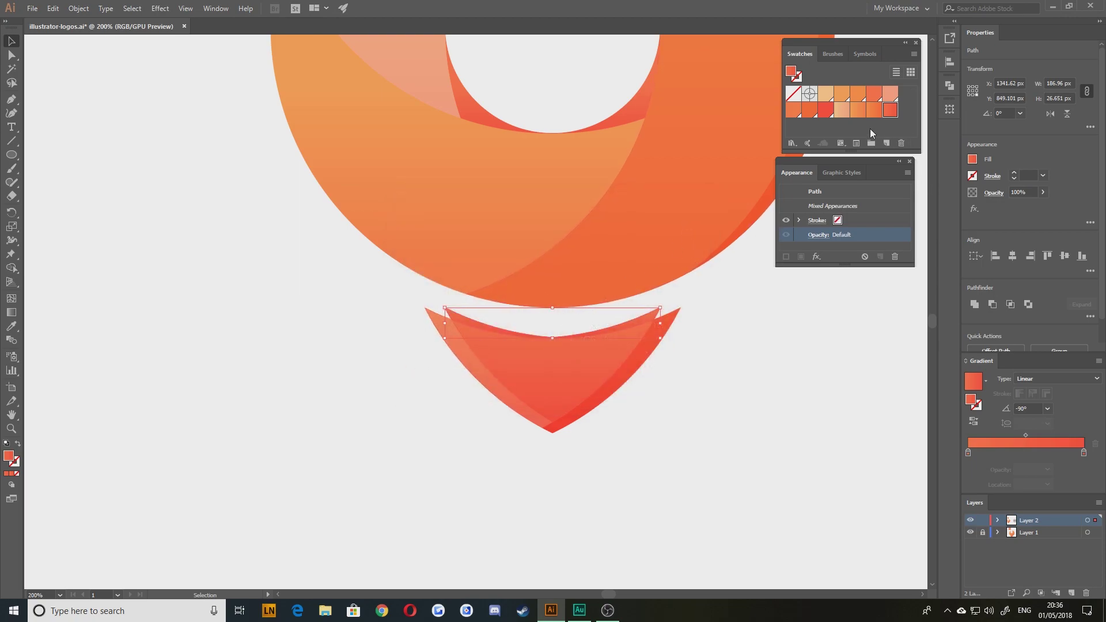
pyautogui.click(810, 95)
pyautogui.click(243, 387)
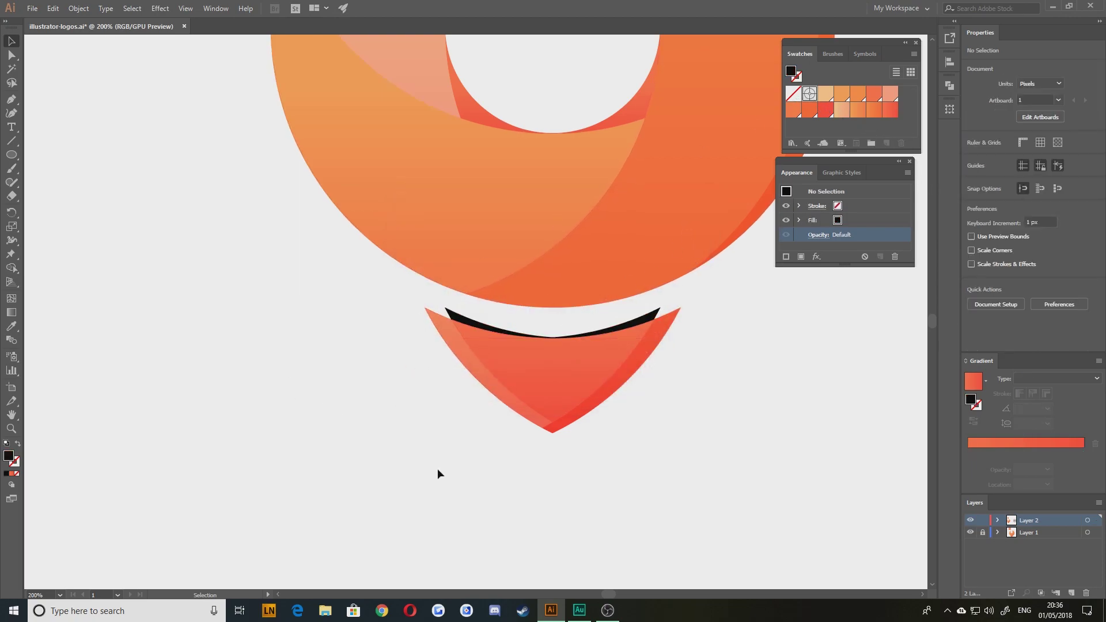
# - Set the opacity of the black crescent above the tip to 10%
pyautogui.moveTo(441, 478); pyautogui.dragTo(394, 496)
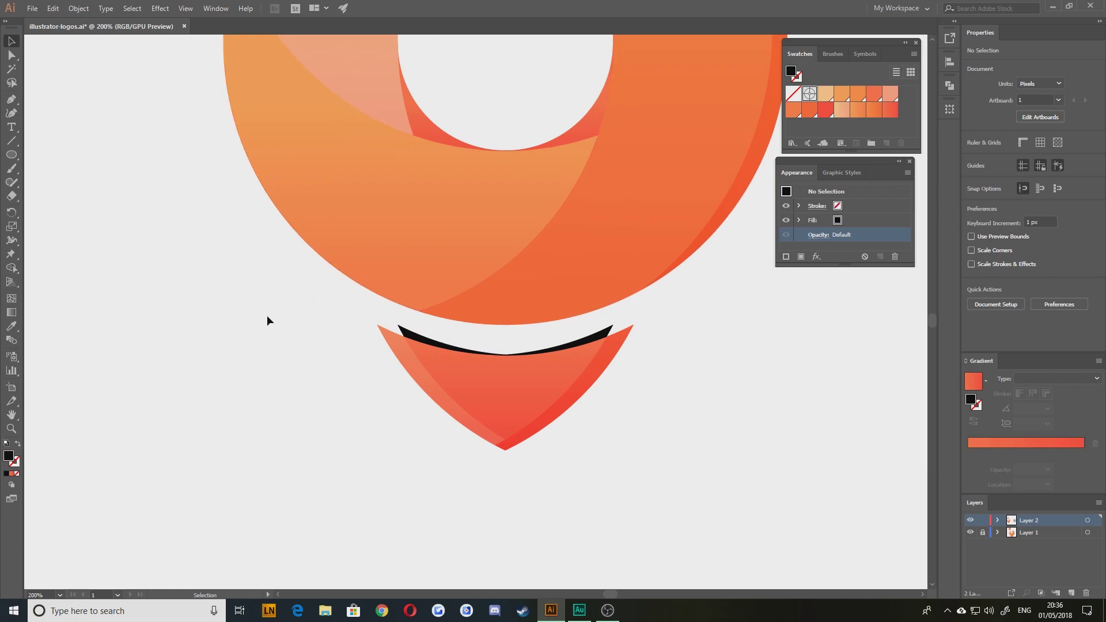
pyautogui.click(437, 339)
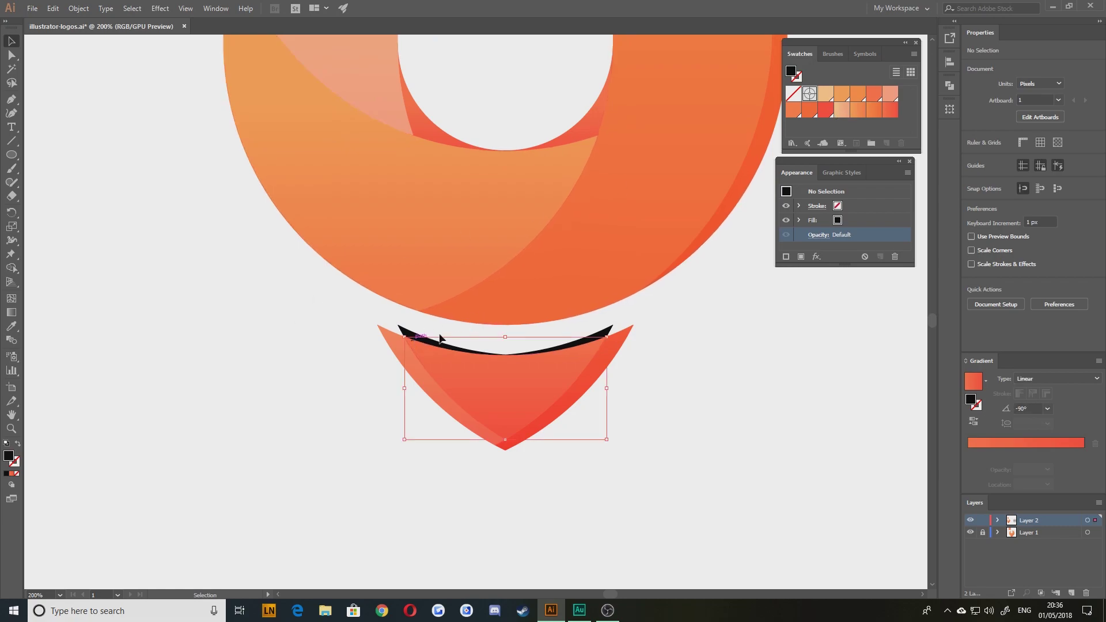
pyautogui.click(606, 330)
pyautogui.keyDown('shift'); pyautogui.click(424, 338); pyautogui.keyUp('shift')
pyautogui.click(817, 235)
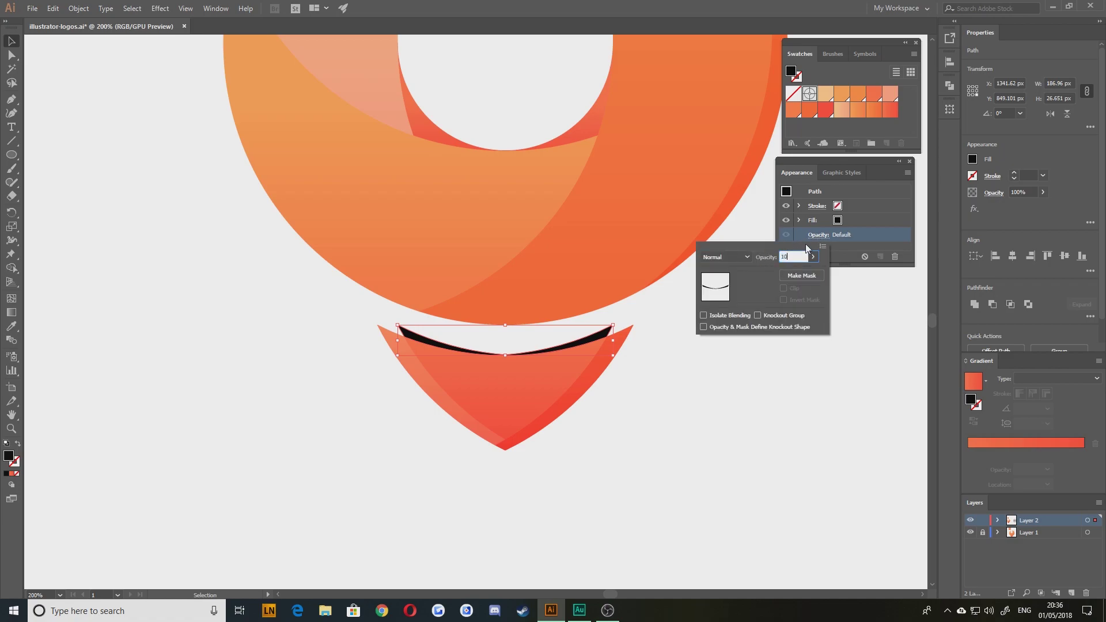
pyautogui.write('10')
pyautogui.press('Return')
pyautogui.click(244, 329)
# - Compare the U shape and the tip's crescent shadow with the reference logo's shading and edge highlights
pyautogui.hotkey('ctrl', '-')
pyautogui.hotkey('ctrl', '-')
pyautogui.hotkey('ctrl', '-')
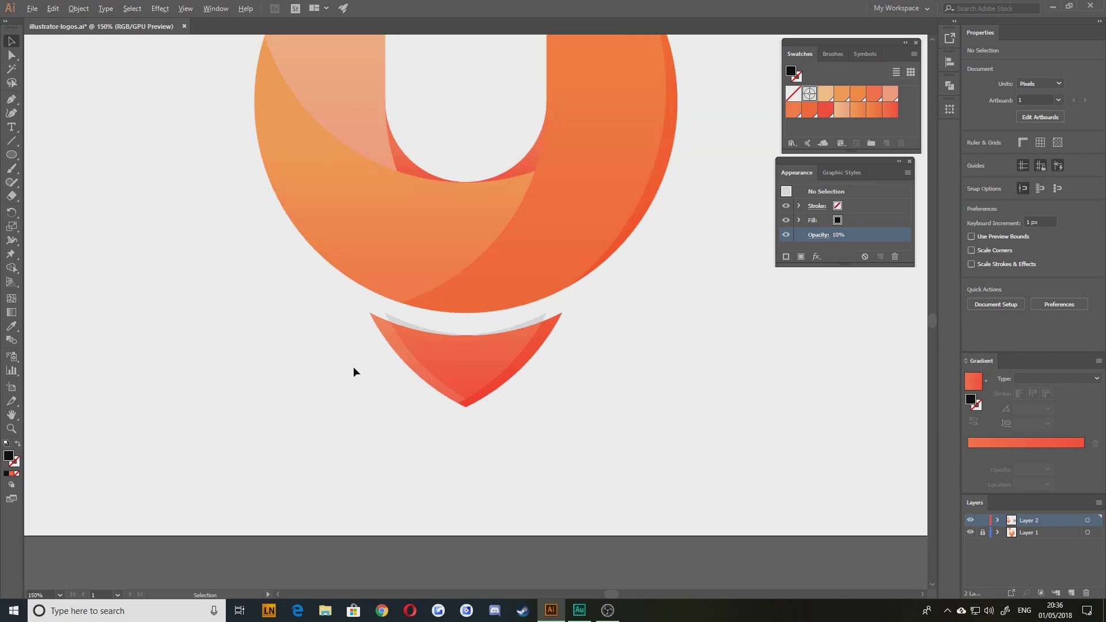
pyautogui.moveTo(362, 374); pyautogui.dragTo(367, 376)
pyautogui.scroll(3, 522, 371)
pyautogui.moveTo(570, 289); pyautogui.dragTo(666, 375)
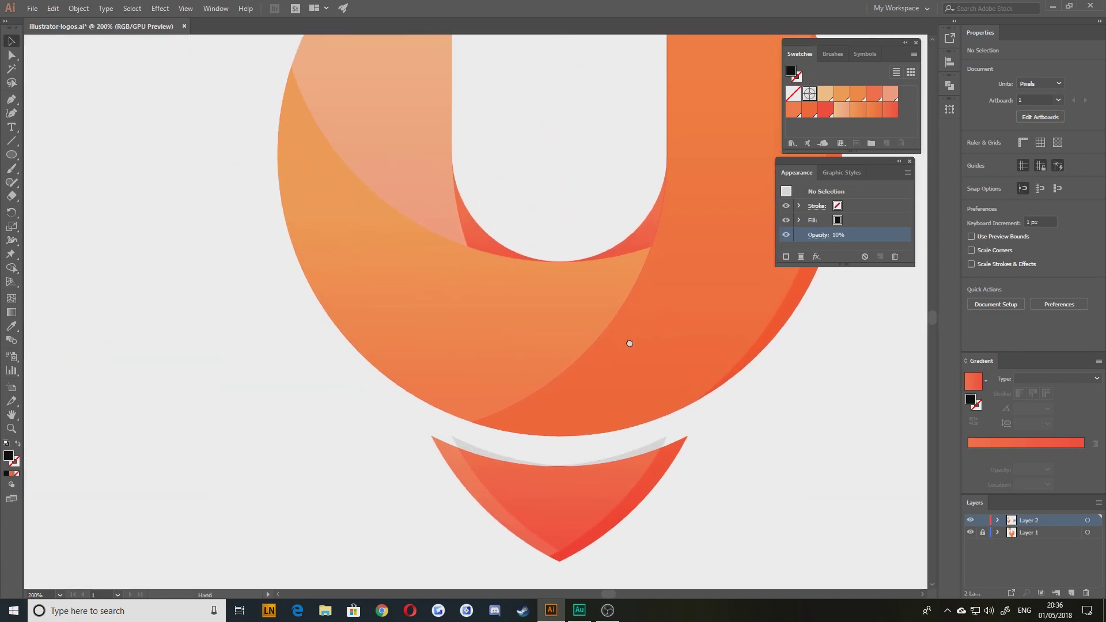
pyautogui.scroll(3, 633, 190)
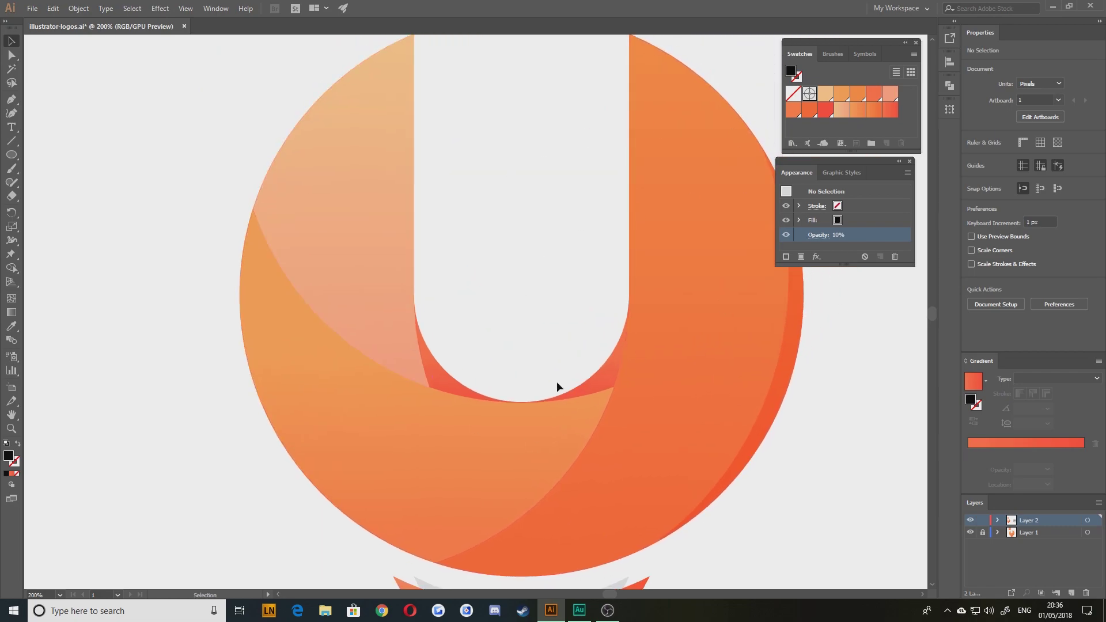
pyautogui.keyDown('alt'); pyautogui.scroll(-3, 588, 391); pyautogui.keyUp('alt')
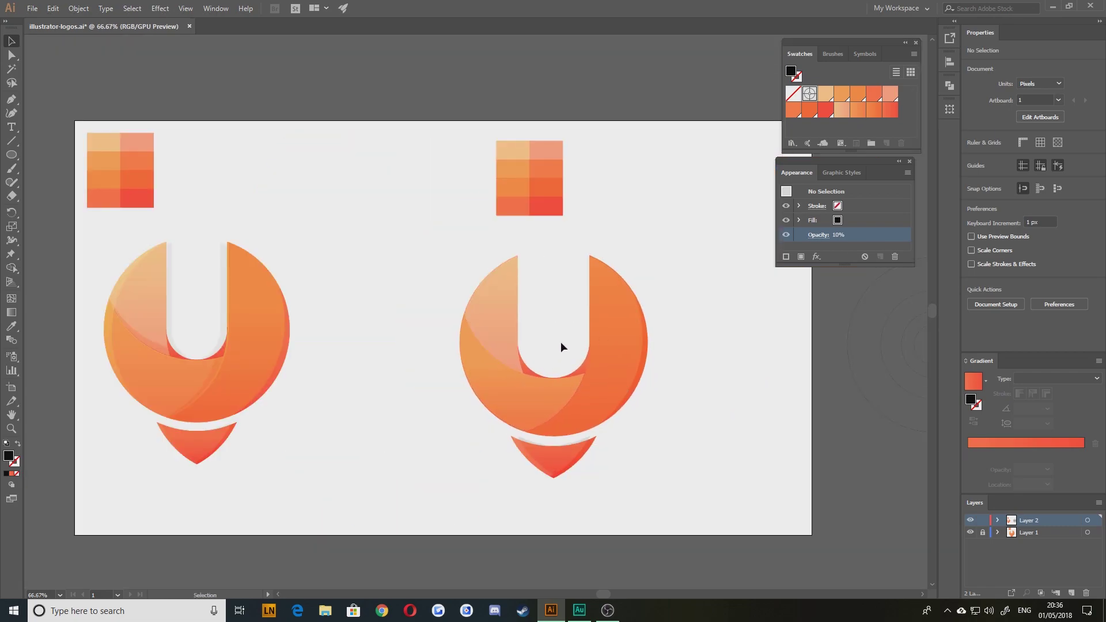
pyautogui.keyDown('alt'); pyautogui.scroll(2, 533, 469); pyautogui.keyUp('alt')
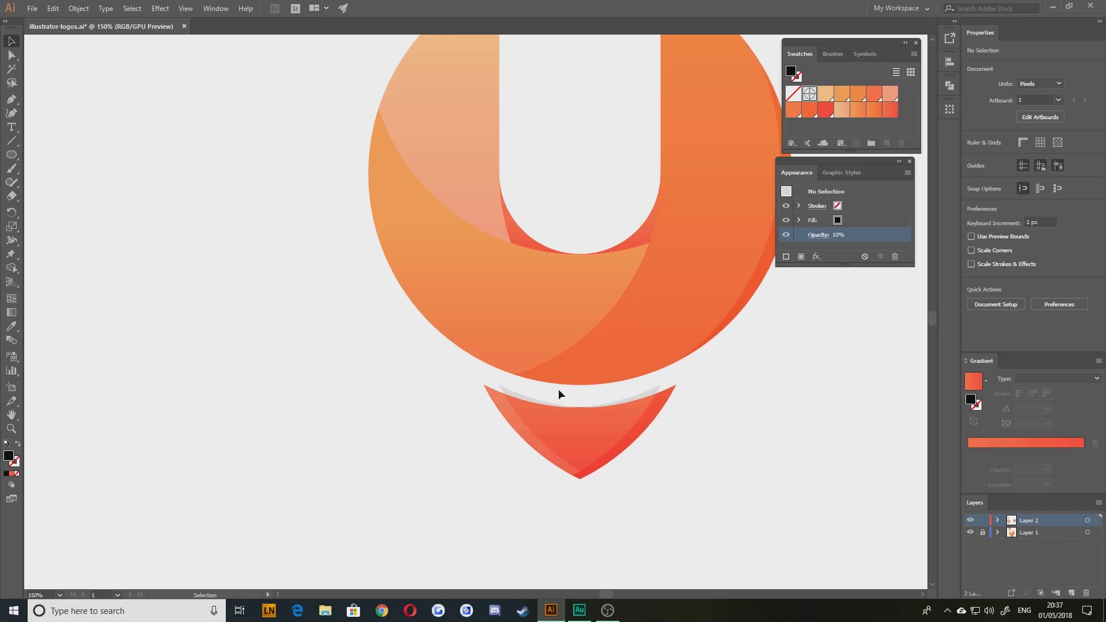
pyautogui.moveTo(614, 184); pyautogui.dragTo(576, 284)
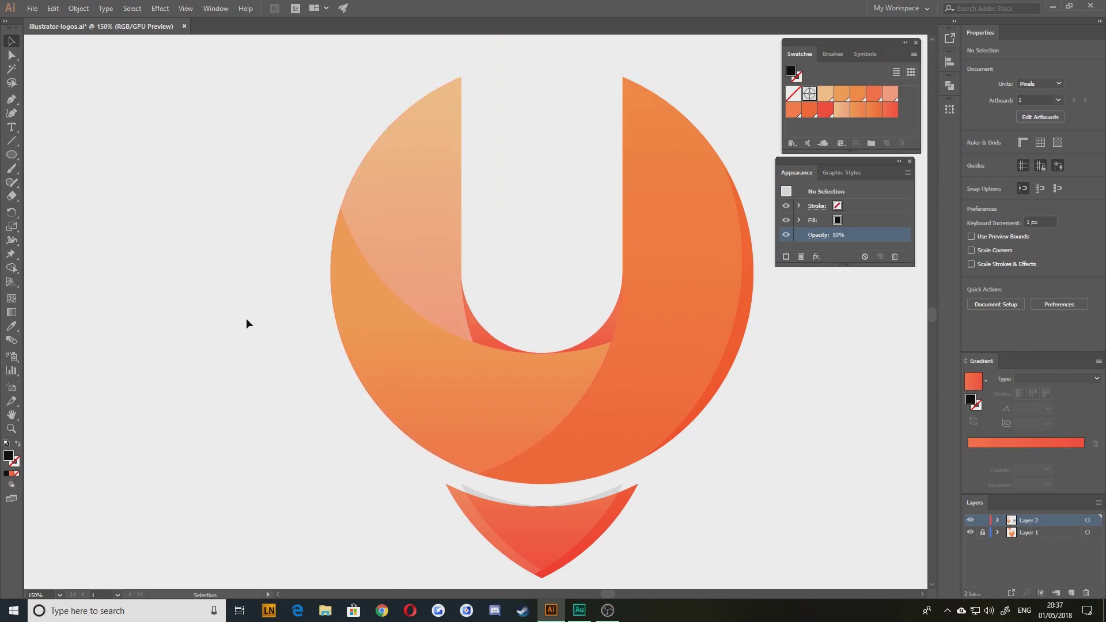
pyautogui.moveTo(240, 337); pyautogui.dragTo(864, 317)
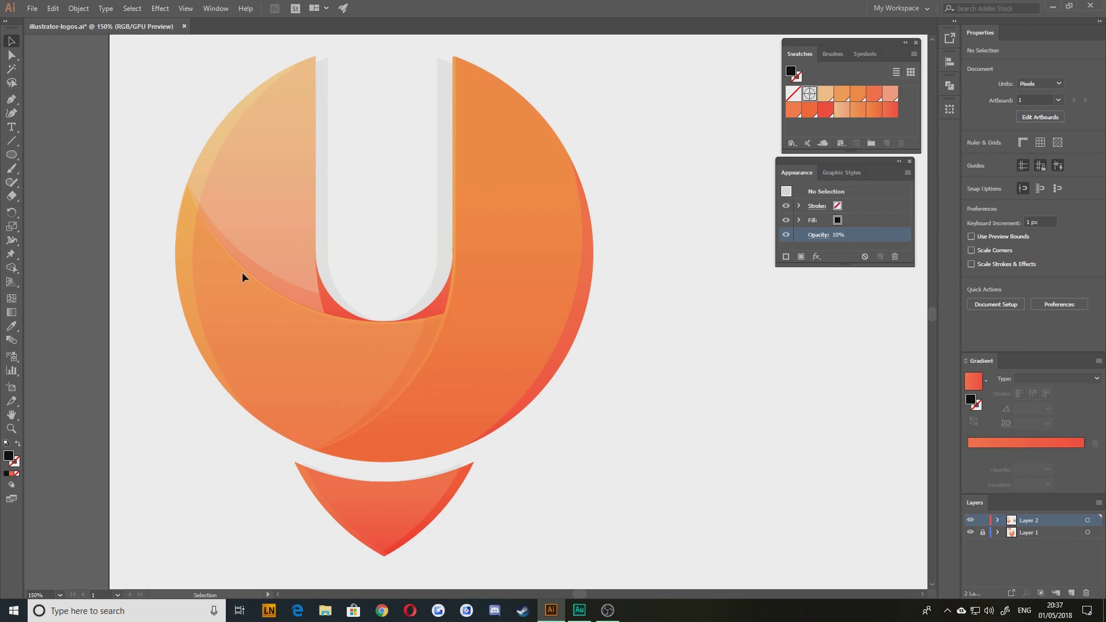
pyautogui.hscroll(12, 727, 387)
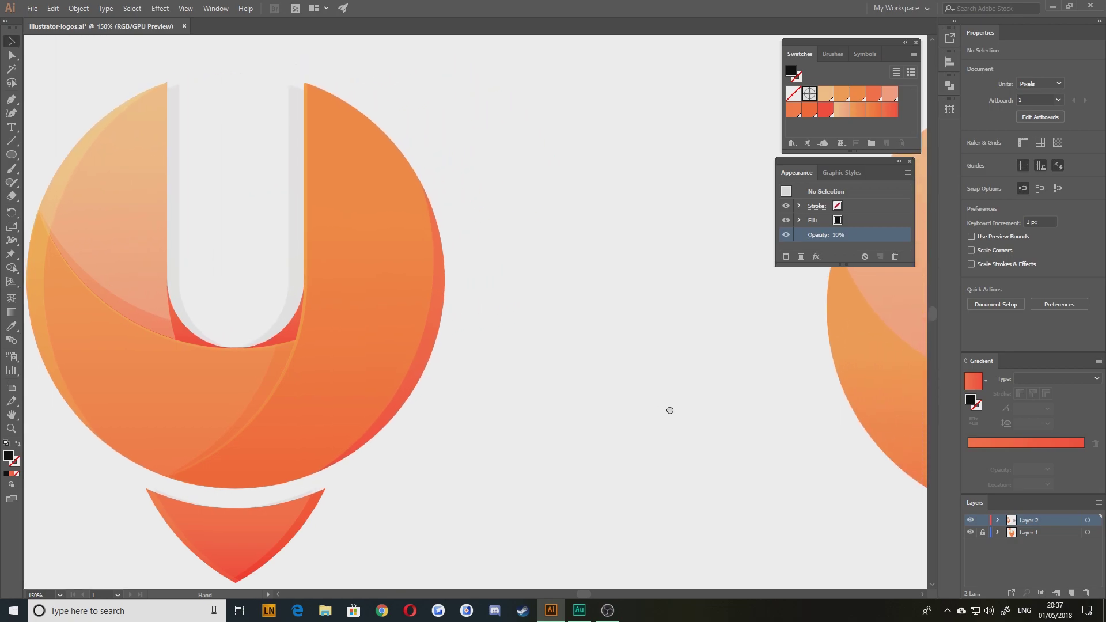
pyautogui.hscroll(1, 534, 359)
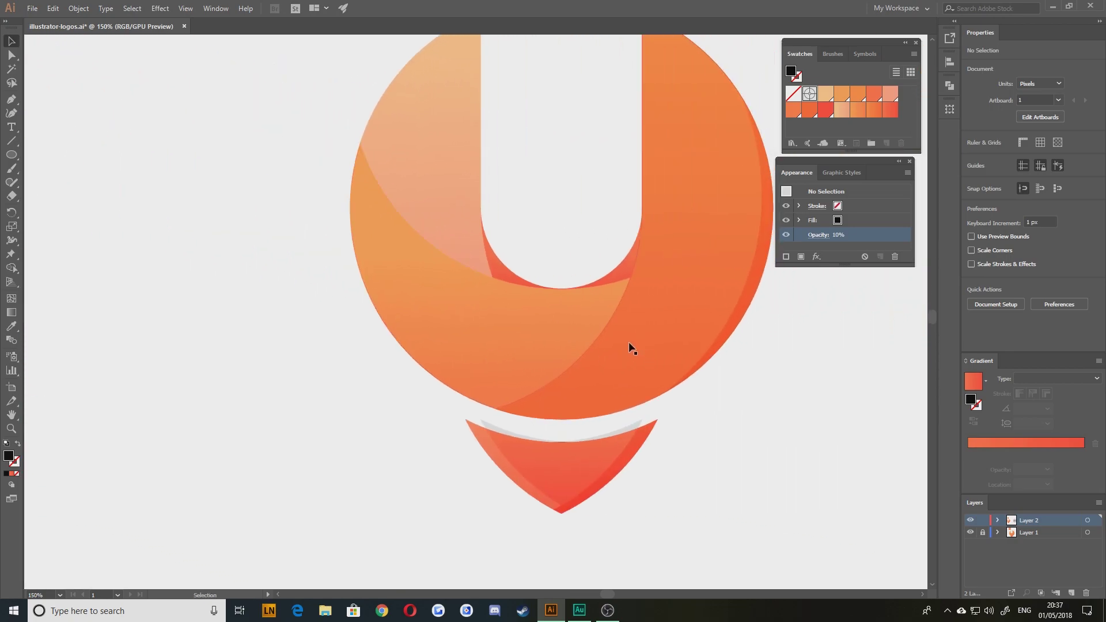
# - Duplicate the U's lower orange crescent piece into the space between the logos, with a second copy offset slightly to its left
pyautogui.click(563, 320)
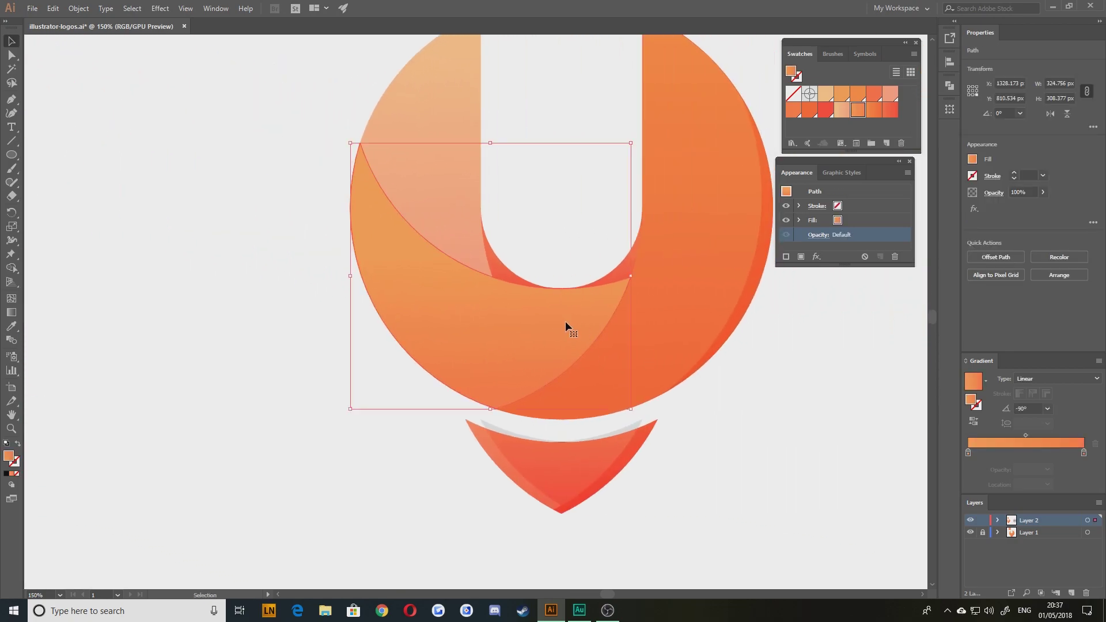
pyautogui.hscroll(-10, 414, 365)
pyautogui.moveTo(738, 363); pyautogui.dragTo(421, 365)
pyautogui.keyDown('shift'); pyautogui.click(545, 385); pyautogui.keyUp('shift')
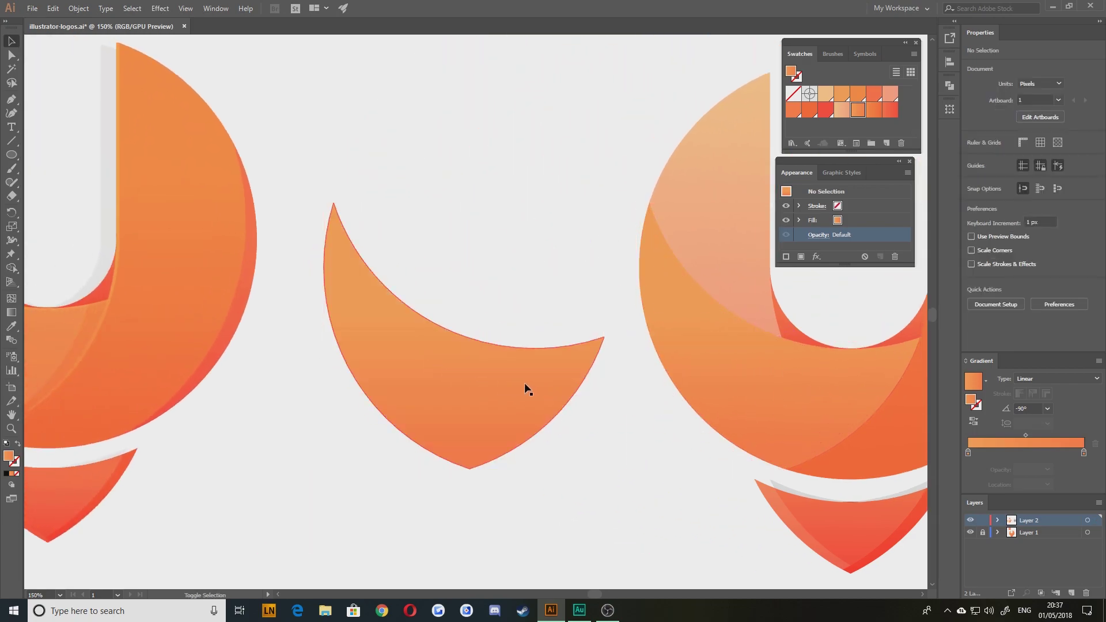
pyautogui.moveTo(542, 382); pyautogui.dragTo(512, 383)
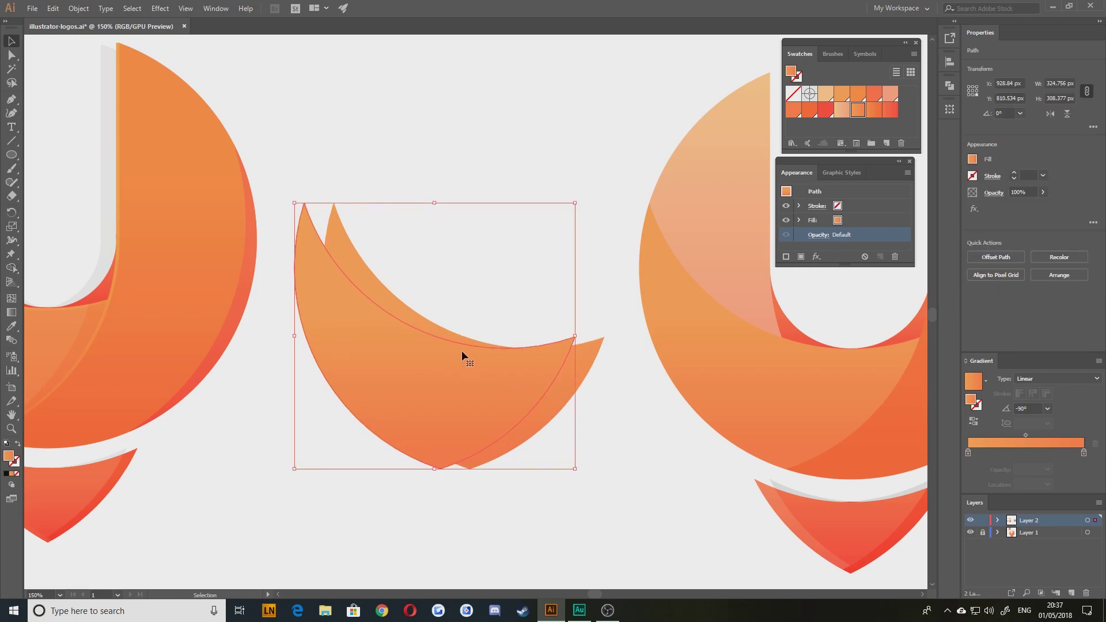
# - Rotate the front crescent copy about 10° counter-clockwise over the back copy
pyautogui.click(10, 56)
pyautogui.press('v')
pyautogui.click(427, 475)
pyautogui.moveTo(443, 468); pyautogui.dragTo(469, 467)
pyautogui.moveTo(320, 200); pyautogui.dragTo(304, 265)
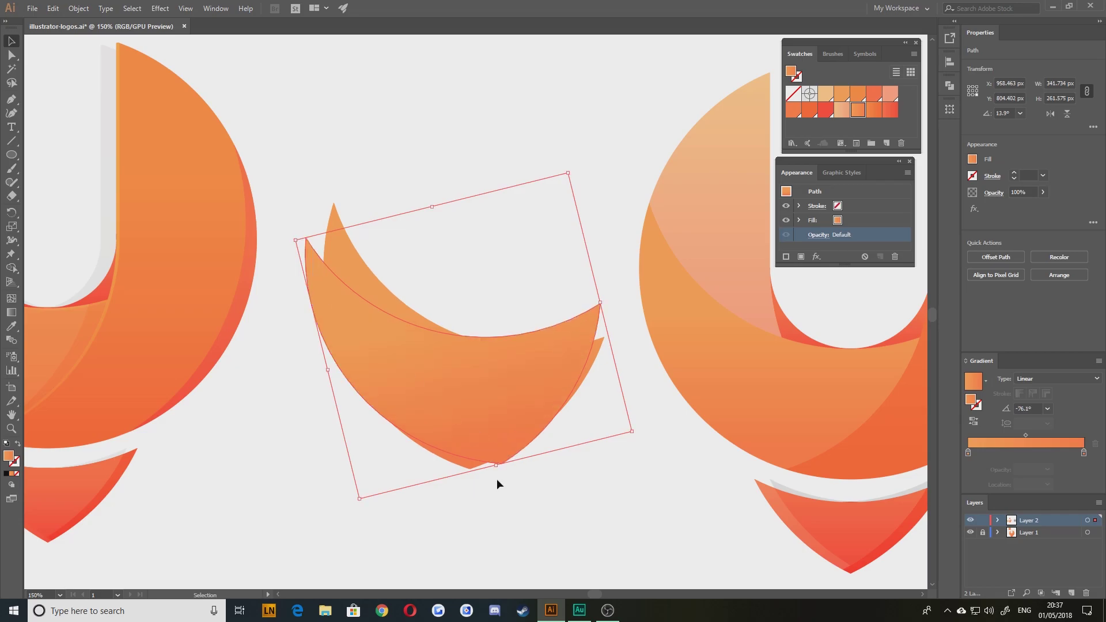
pyautogui.moveTo(501, 464); pyautogui.dragTo(470, 469)
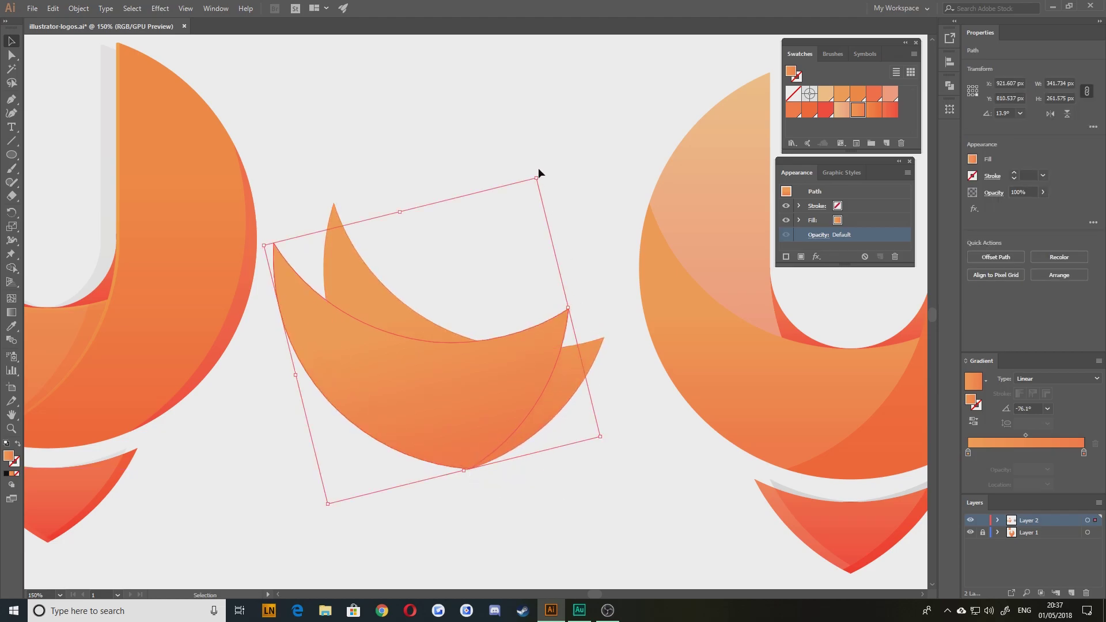
pyautogui.moveTo(538, 169); pyautogui.dragTo(556, 173)
# - Align the front crescent copy's lower point with the back copy's lower point
pyautogui.click(459, 477)
pyautogui.scroll(4, 464, 500)
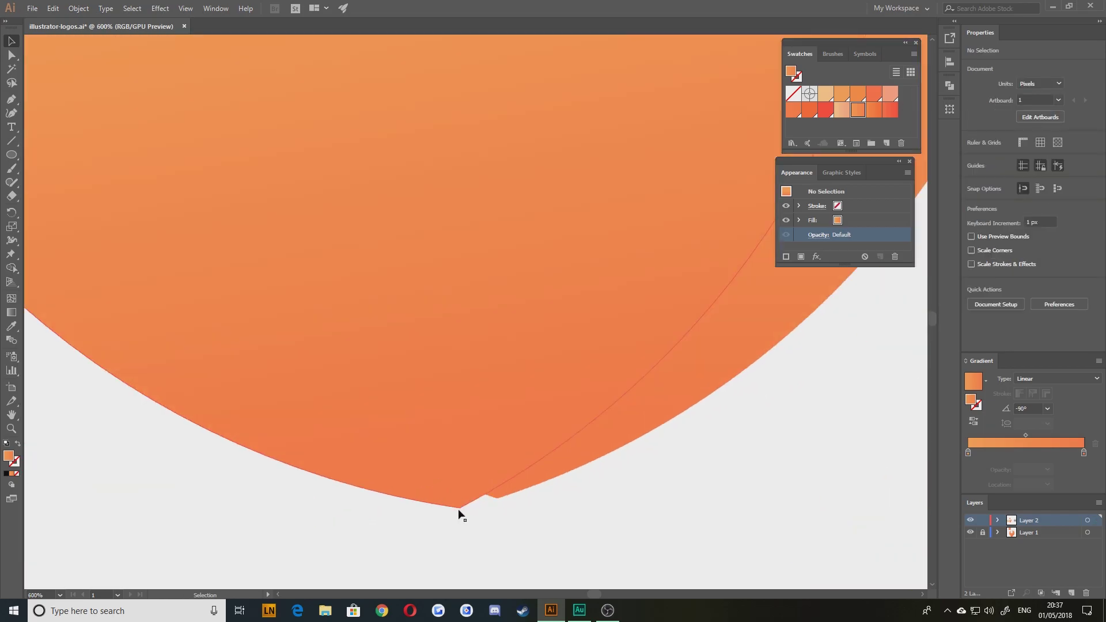
pyautogui.moveTo(428, 570); pyautogui.dragTo(376, 413)
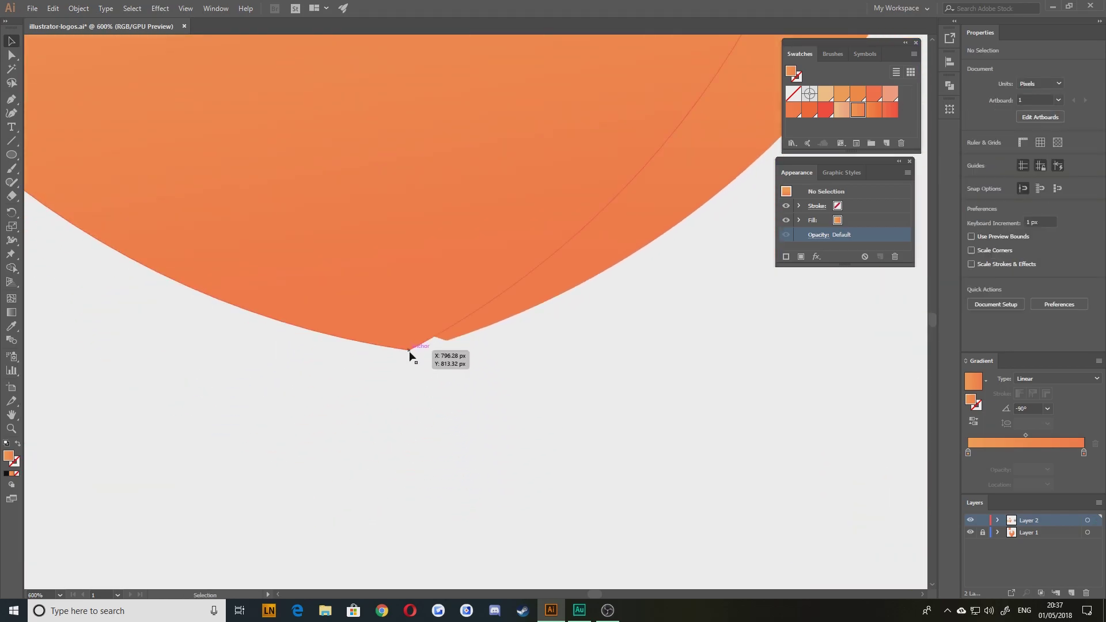
pyautogui.moveTo(409, 348); pyautogui.dragTo(448, 342)
# - Subtract the front crescent copy from the back one with Minus Front
pyautogui.scroll(-4, 484, 375)
pyautogui.moveTo(358, 427); pyautogui.dragTo(442, 461)
pyautogui.moveTo(632, 490); pyautogui.dragTo(518, 233)
pyautogui.click(991, 305)
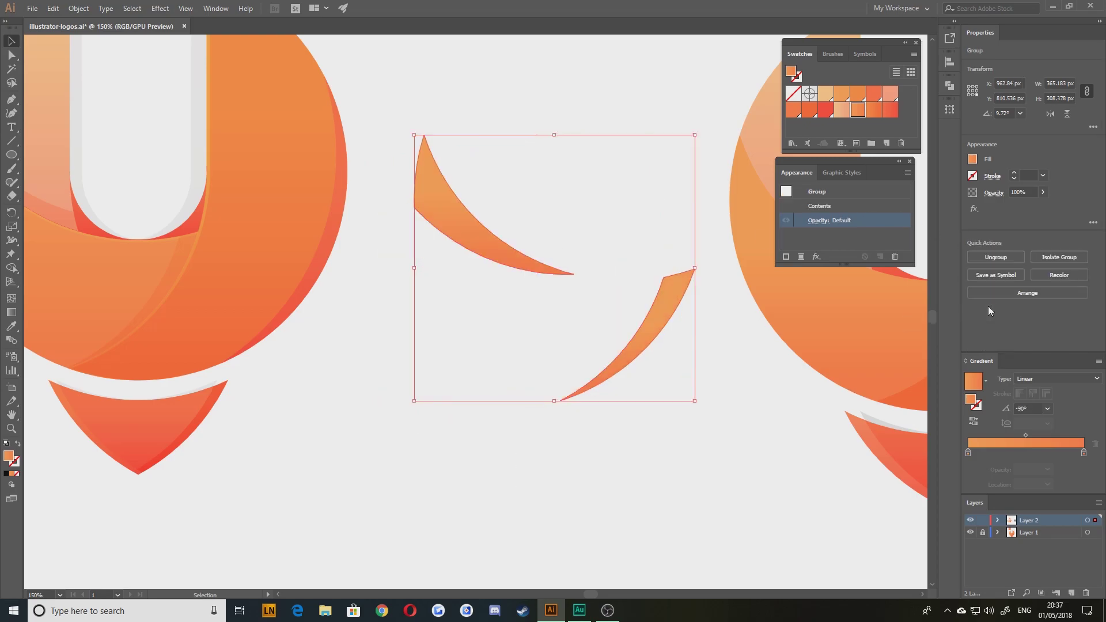
# - Delete the upper-left leftover piece and move the remaining sliver onto the right edge of the U's lower orange crescent
pyautogui.doubleClick(490, 238)
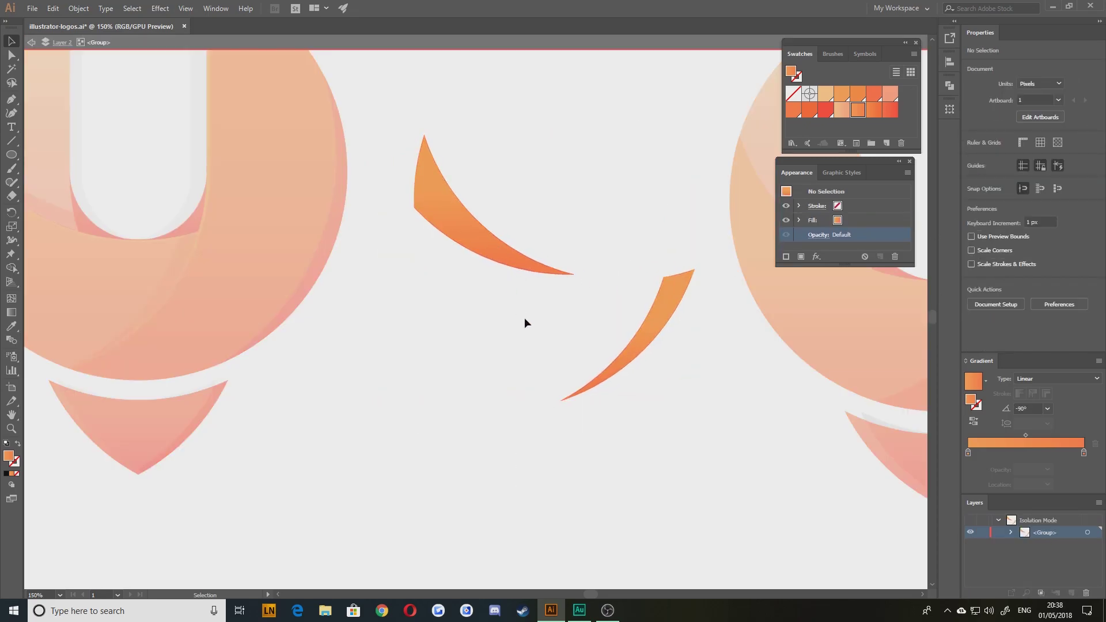
pyautogui.click(494, 251)
pyautogui.press('Delete')
pyautogui.doubleClick(468, 304)
pyautogui.moveTo(753, 408); pyautogui.dragTo(440, 372)
pyautogui.moveTo(348, 277); pyautogui.dragTo(665, 254)
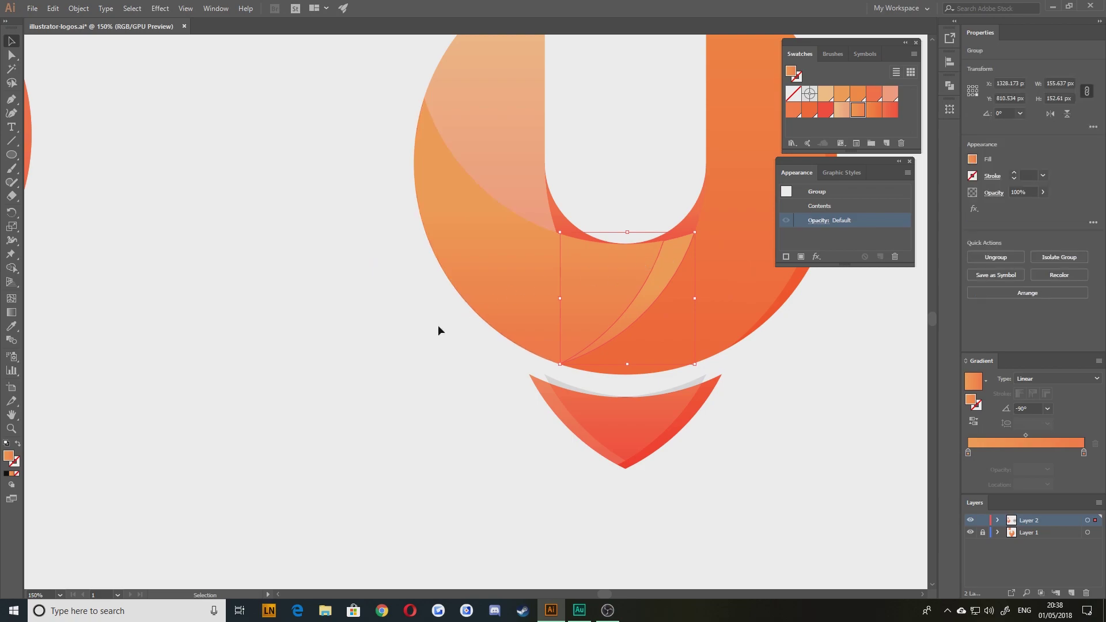
# - Try 40% opacity with Multiply blending on the sliver along the orange crescent's right edge
pyautogui.scroll(-1, 455, 334)
pyautogui.click(826, 220)
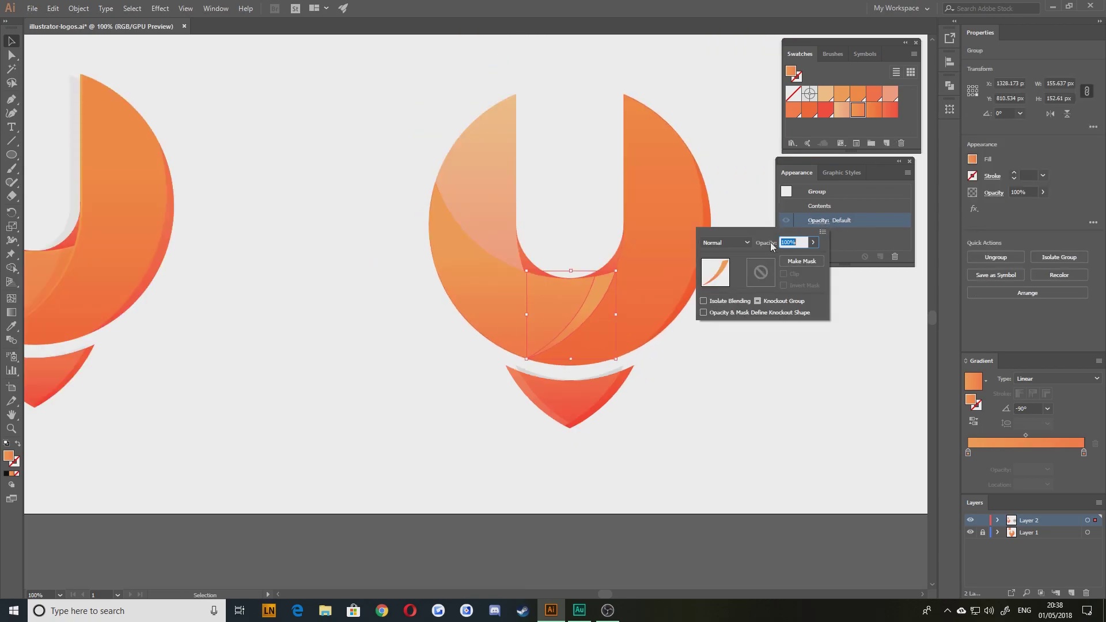
pyautogui.write('40')
pyautogui.click(738, 245)
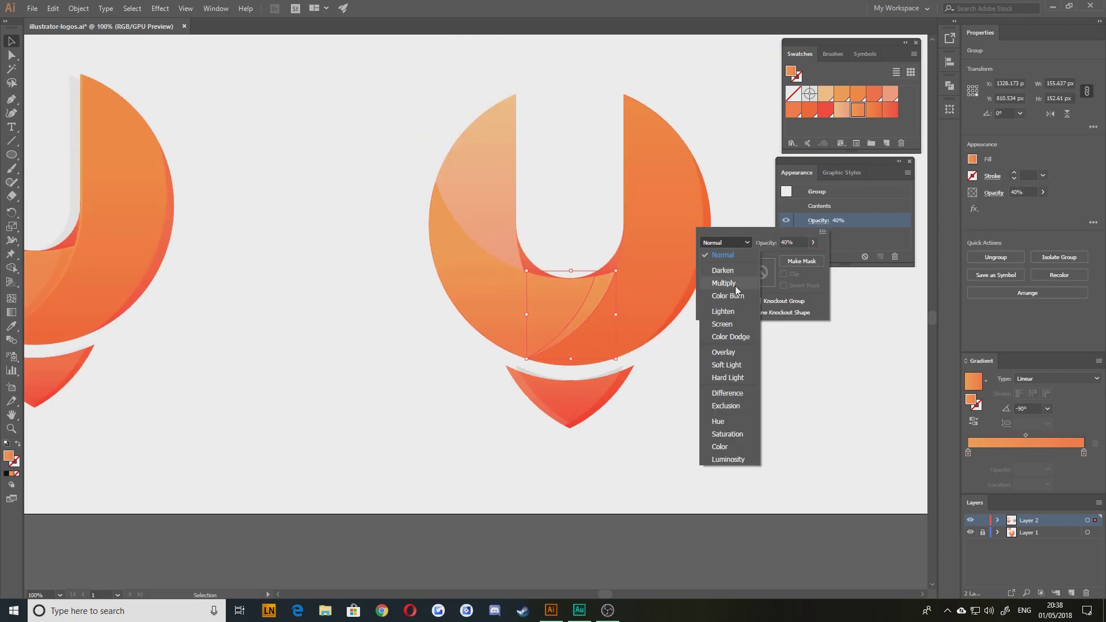
pyautogui.click(735, 286)
pyautogui.click(234, 386)
pyautogui.click(348, 345)
pyautogui.press('space')
pyautogui.moveTo(348, 345); pyautogui.dragTo(471, 428)
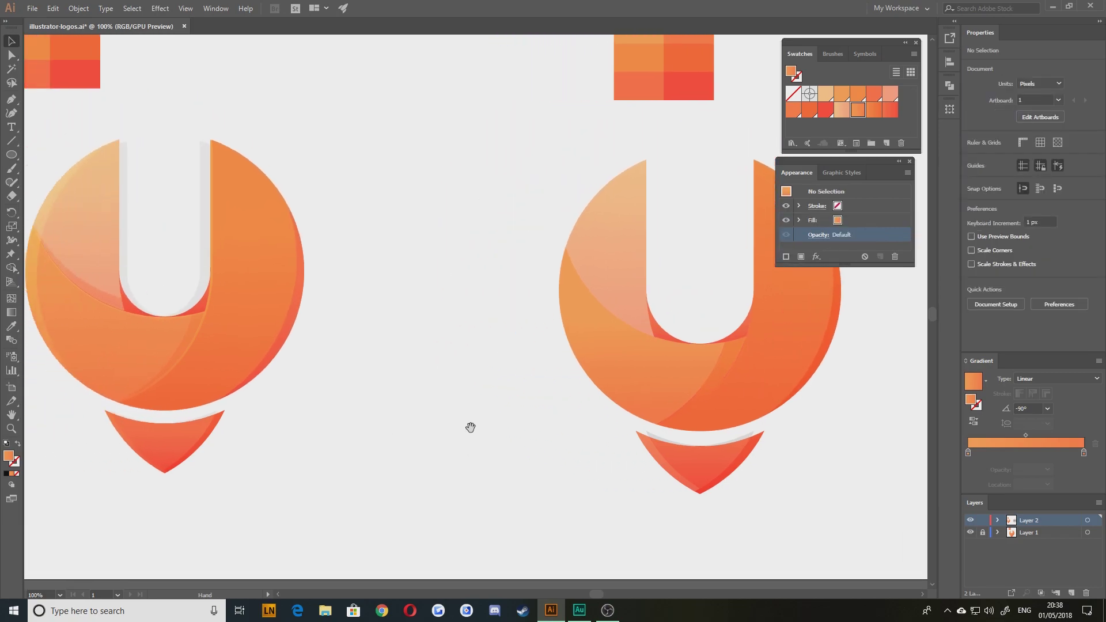
# - Try the gradient of the U's upper-left piece and that of its right arm on the sliver
pyautogui.click(723, 364)
pyautogui.press('i')
pyautogui.click(617, 260)
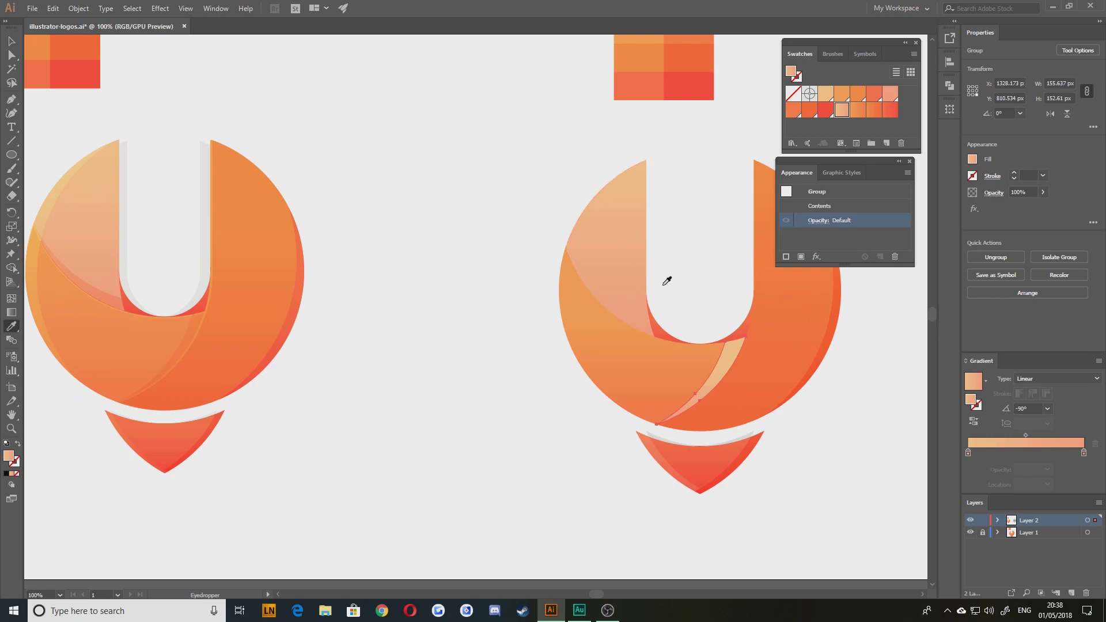
pyautogui.press('v')
pyautogui.press('i')
pyautogui.click(788, 334)
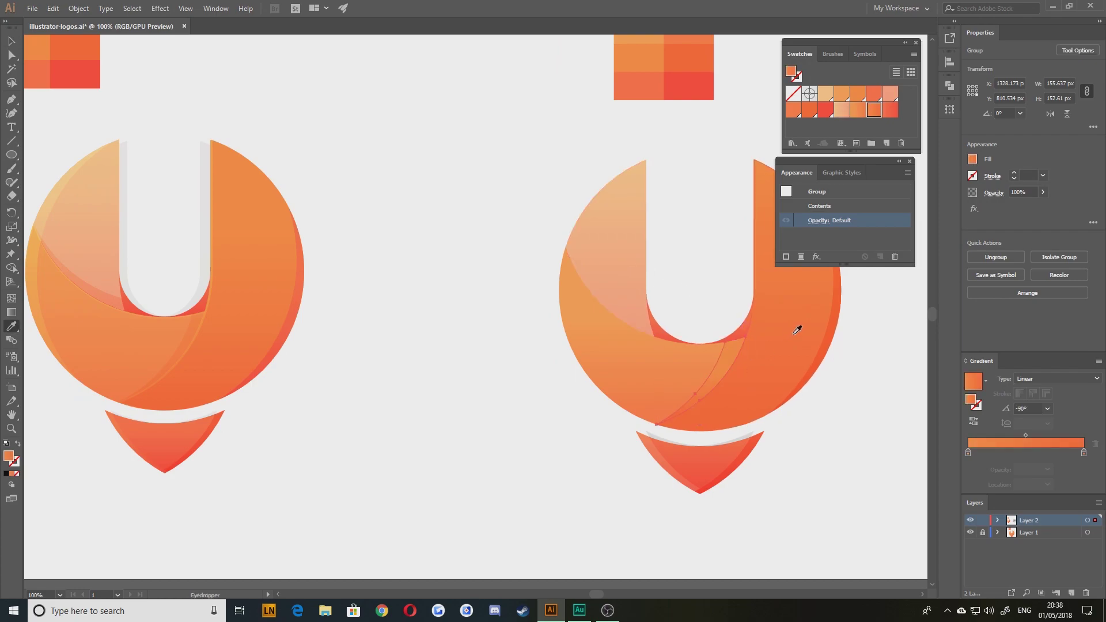
pyautogui.press('v')
pyautogui.click(500, 413)
pyautogui.press('space')
pyautogui.moveTo(516, 473); pyautogui.dragTo(430, 427)
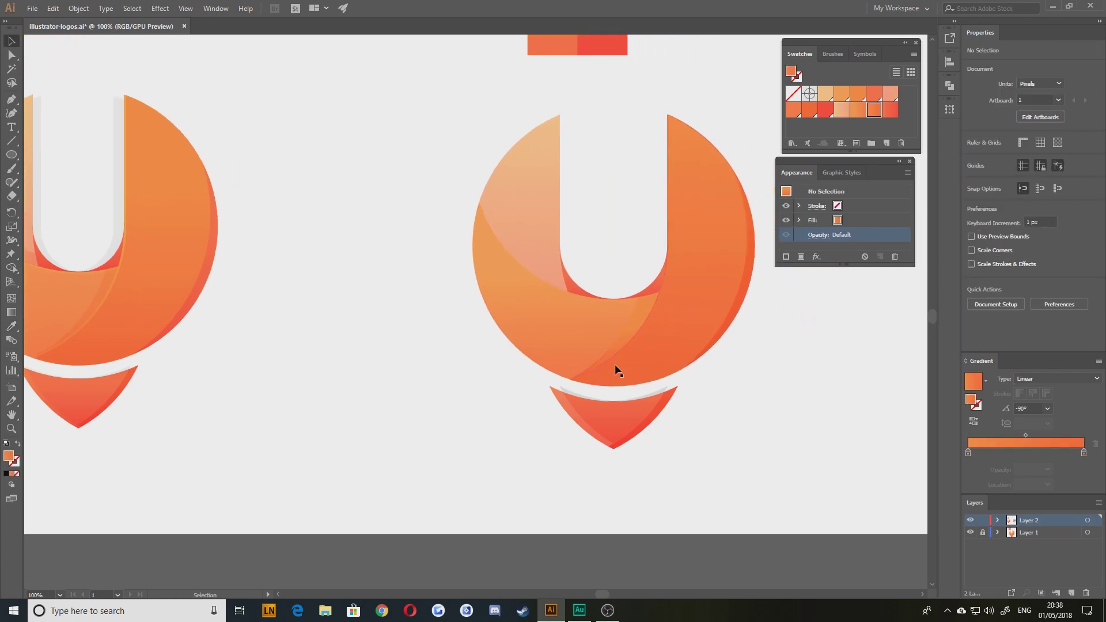
# - Sample the lower orange crescent's gradient onto the sliver and redraw it from the sliver's upper end down along its length
pyautogui.click(559, 332)
pyautogui.press('i')
pyautogui.press('v')
pyautogui.click(541, 391)
pyautogui.click(631, 329)
pyautogui.click(11, 312)
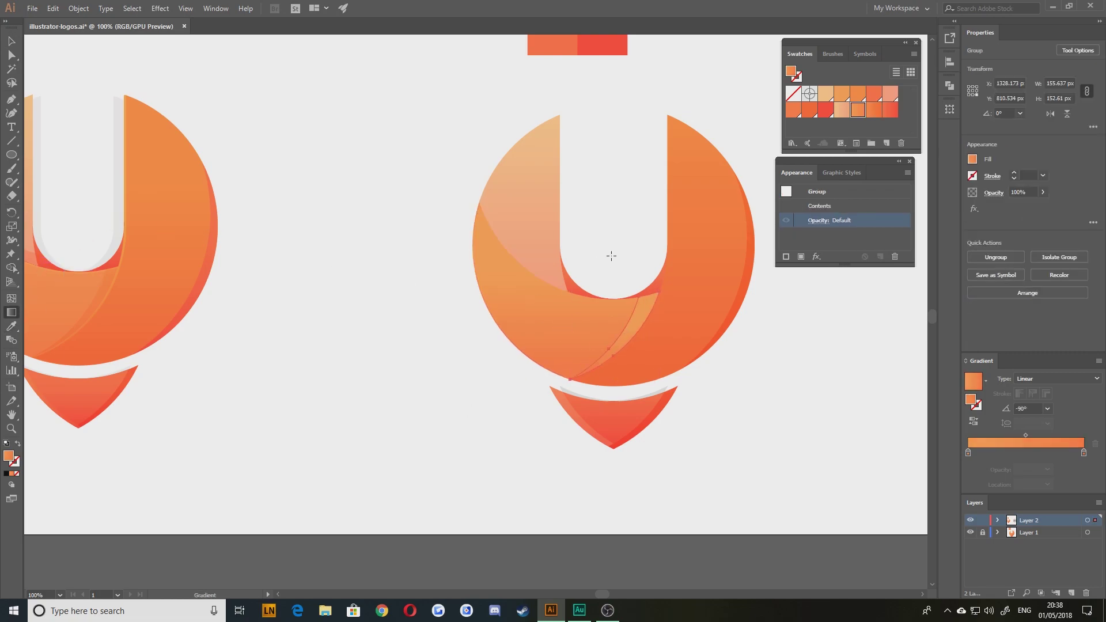
pyautogui.moveTo(644, 299); pyautogui.dragTo(617, 366)
pyautogui.click(18, 40)
# - Set the sliver's opacity to 40% and its blend mode to Multiply
pyautogui.click(818, 221)
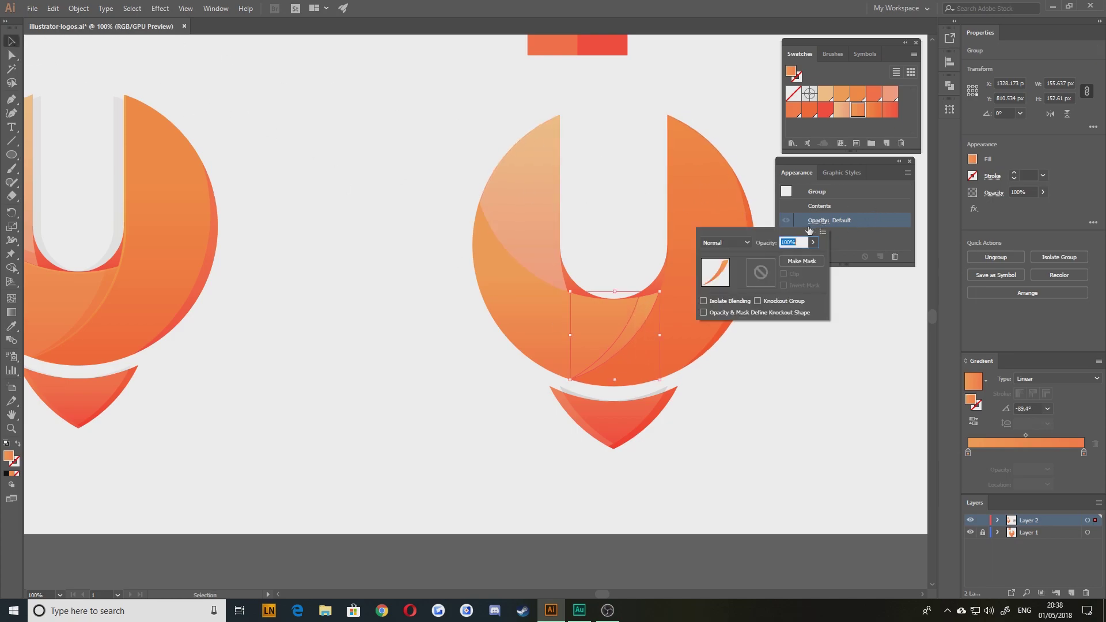
pyautogui.write('40')
pyautogui.press('Return')
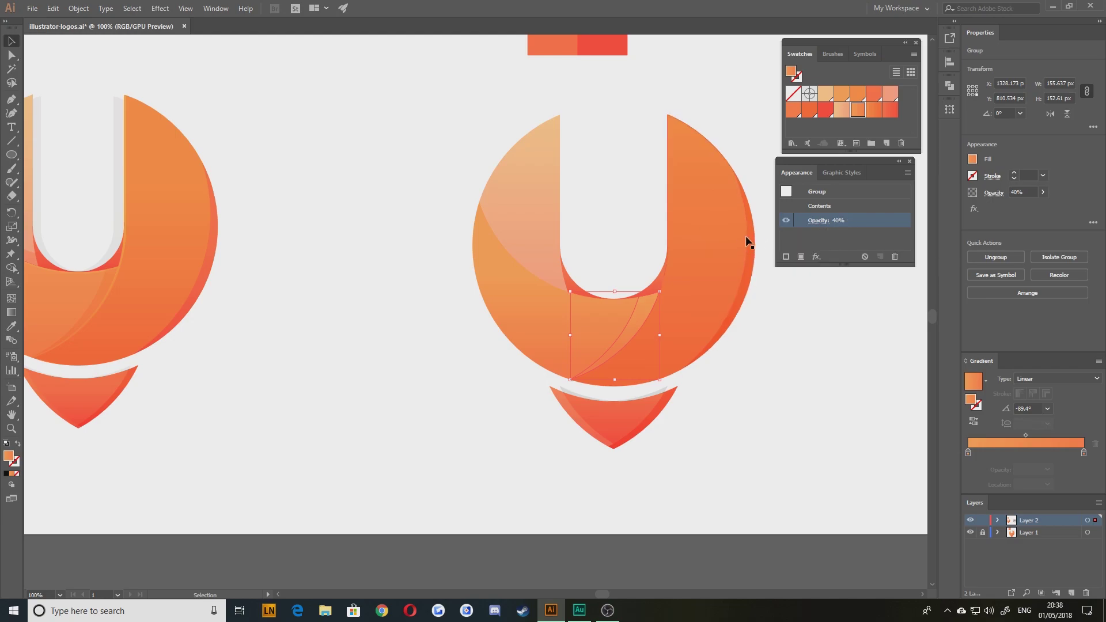
pyautogui.click(818, 221)
pyautogui.click(713, 244)
pyautogui.click(723, 282)
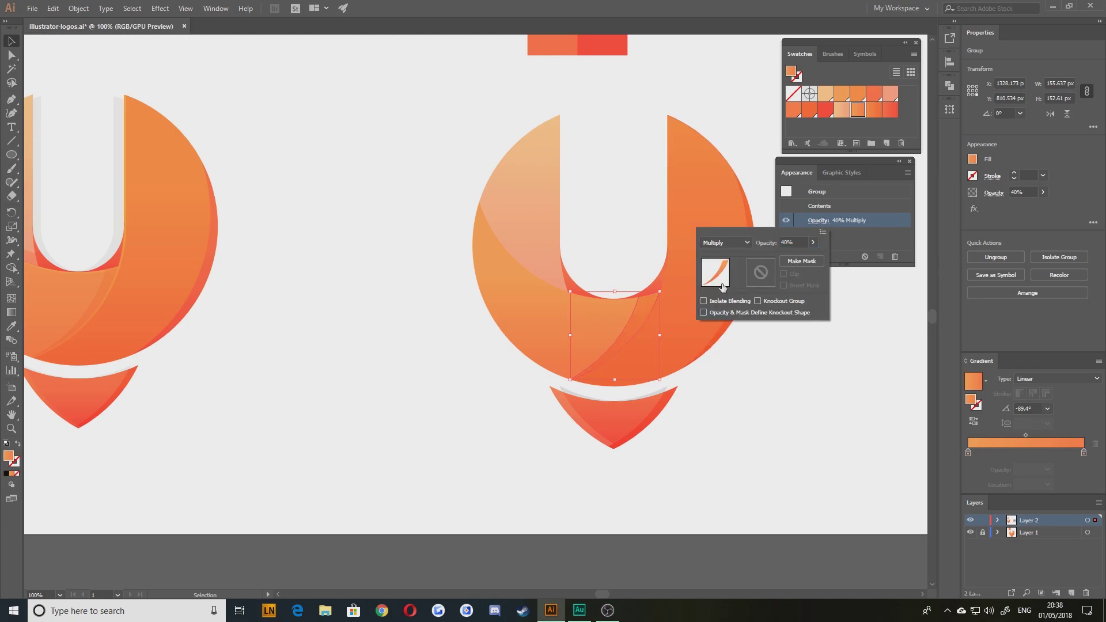
# - Reduce the sliver's opacity to 20%
pyautogui.click(423, 406)
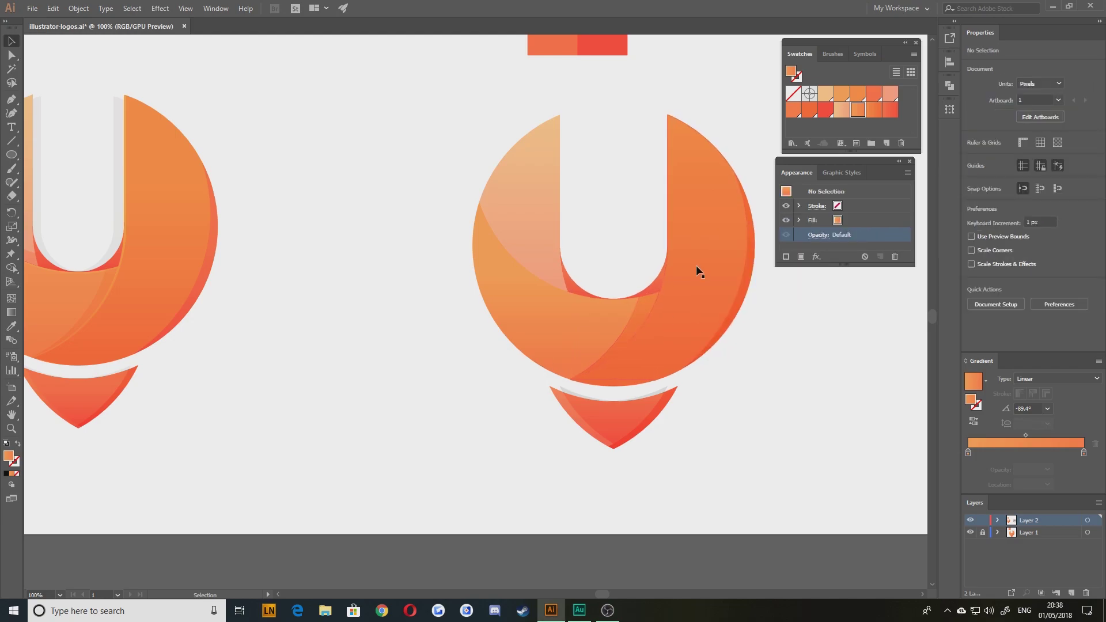
pyautogui.click(643, 311)
pyautogui.click(822, 222)
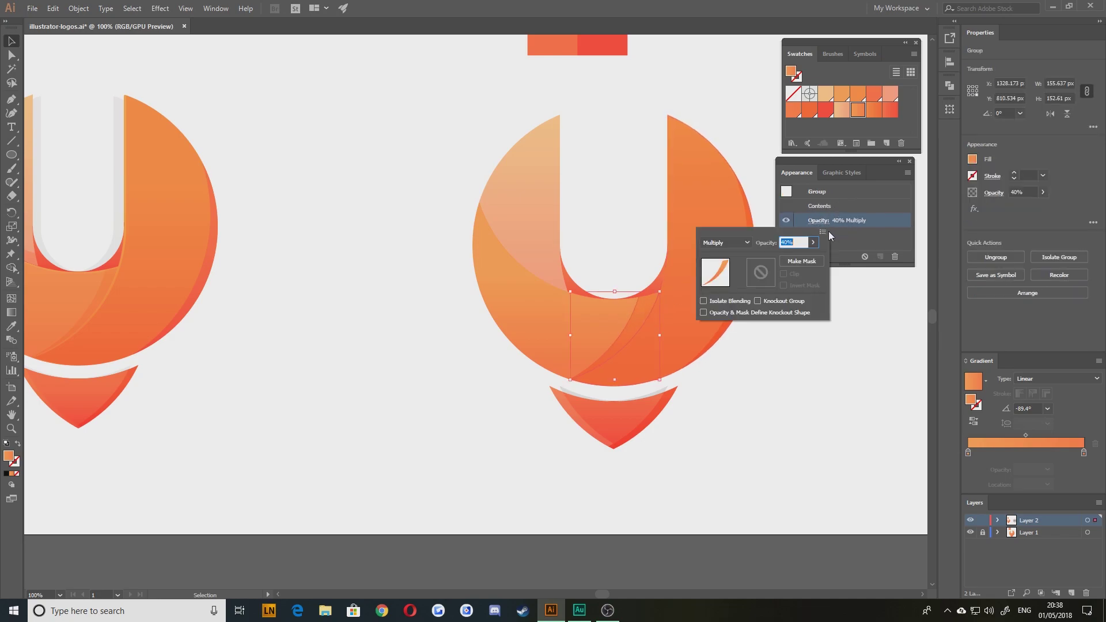
pyautogui.write('20')
pyautogui.press('Return')
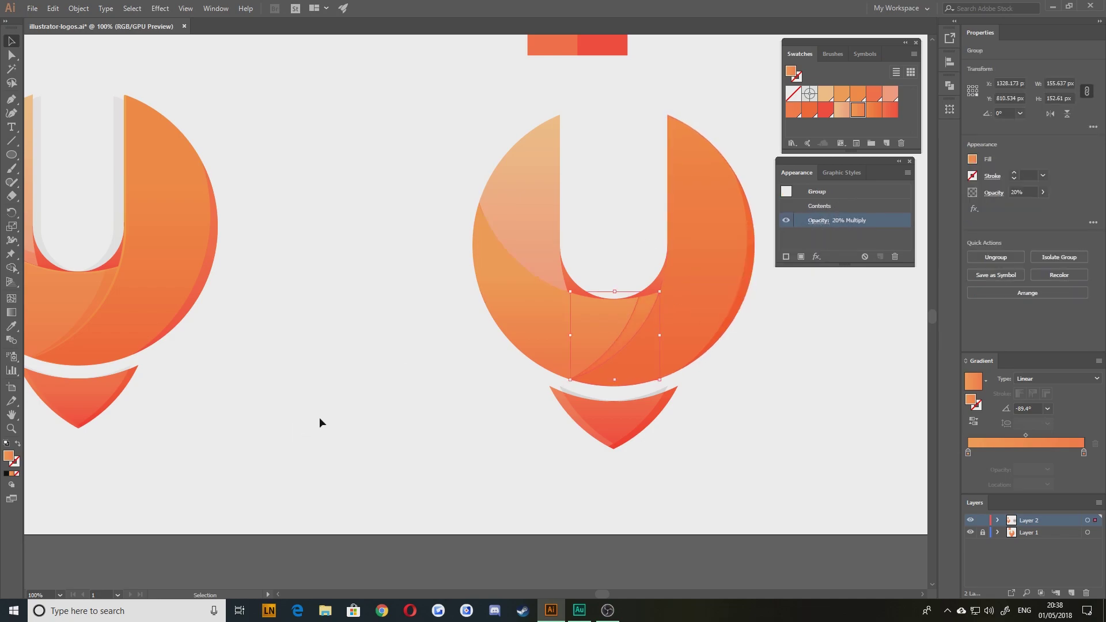
# - Duplicate the U's upper-left piece into the empty area between the two logos
pyautogui.click(319, 417)
pyautogui.moveTo(319, 510); pyautogui.dragTo(427, 523)
pyautogui.moveTo(619, 446); pyautogui.dragTo(733, 448)
pyautogui.hscroll(6, 309, 329)
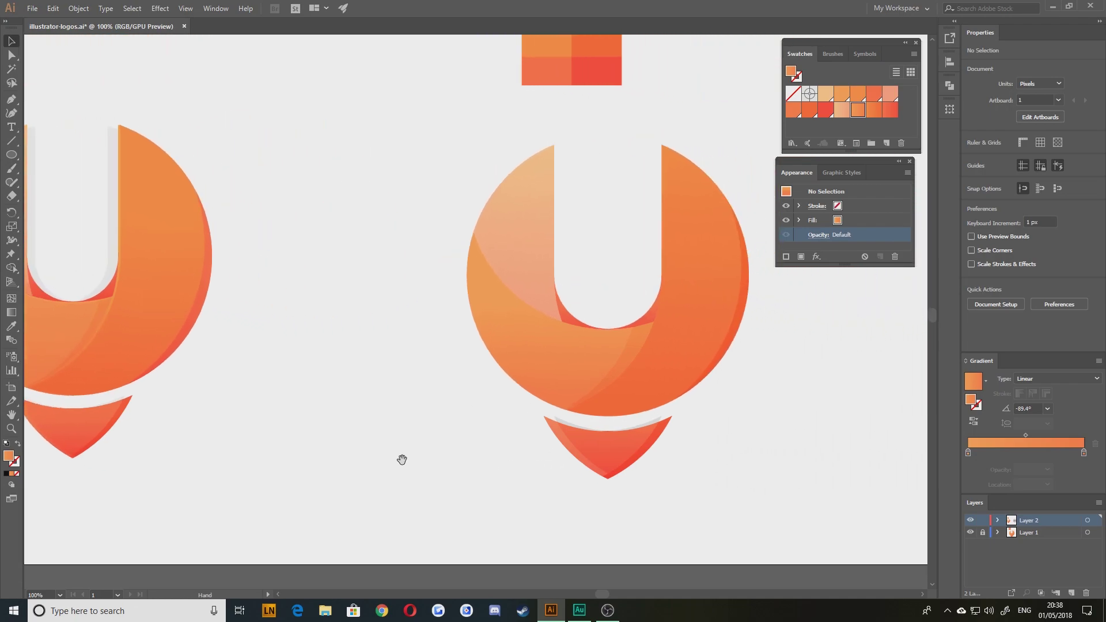
pyautogui.scroll(2, 638, 367)
pyautogui.click(617, 332)
pyautogui.scroll(5, 547, 296)
pyautogui.hscroll(-3, 548, 296)
pyautogui.click(507, 328)
pyautogui.moveTo(535, 318); pyautogui.dragTo(286, 317)
# - Try overlaying a second, slightly rotated and raised copy of the upper-left piece, aligning the lower tips of both copies
pyautogui.hscroll(-6, 227, 484)
pyautogui.moveTo(461, 395); pyautogui.dragTo(464, 364)
pyautogui.moveTo(366, 116); pyautogui.dragTo(392, 104)
pyautogui.click(212, 131)
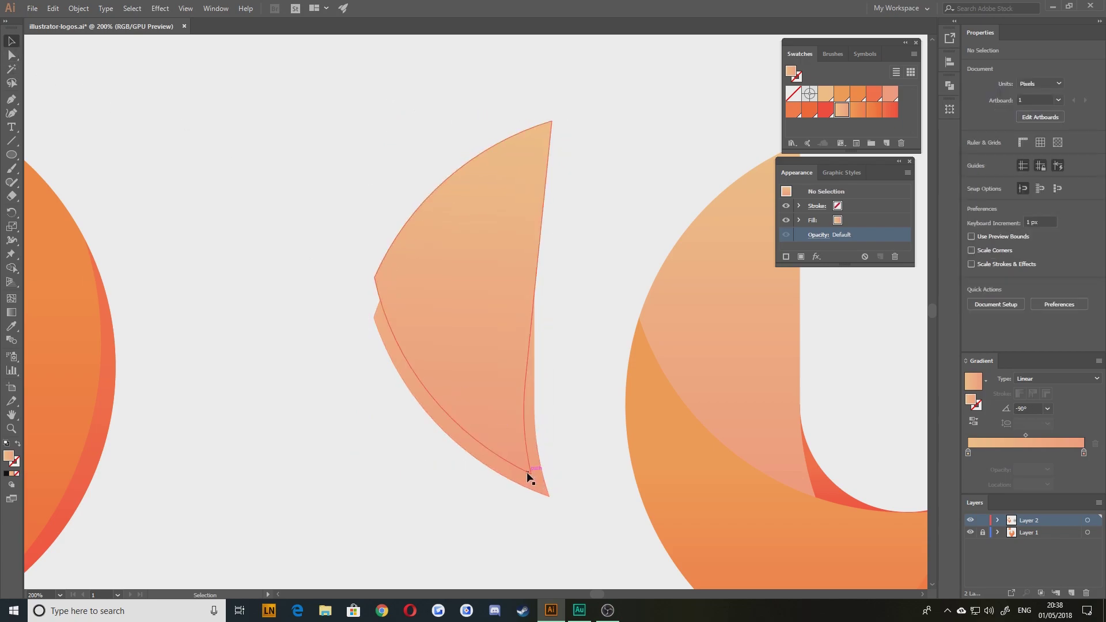
pyautogui.moveTo(530, 473); pyautogui.dragTo(549, 496)
pyautogui.moveTo(411, 128); pyautogui.dragTo(404, 82)
pyautogui.click(506, 543)
pyautogui.moveTo(538, 499); pyautogui.dragTo(547, 496)
# - Subtract the front copy from the back one and place the sliver along the lower edge of the U's upper-left piece
pyautogui.click(512, 531)
pyautogui.moveTo(581, 531); pyautogui.dragTo(429, 372)
pyautogui.click(992, 305)
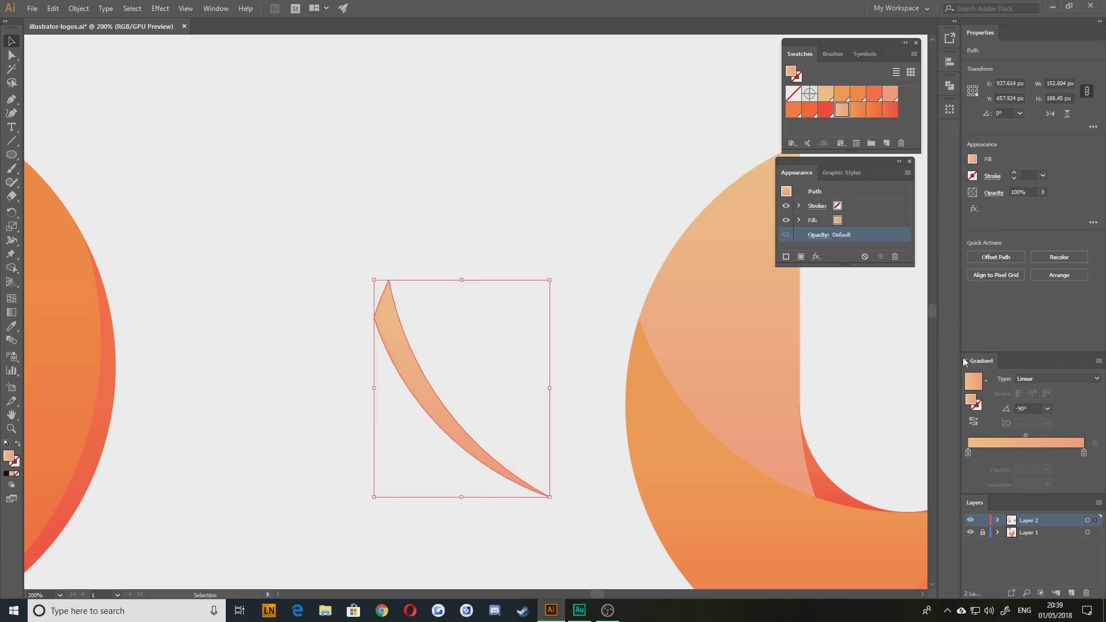
pyautogui.click(328, 350)
pyautogui.scroll(-5, 386, 375)
pyautogui.hscroll(5, 385, 375)
pyautogui.moveTo(298, 246); pyautogui.dragTo(557, 241)
# - Set the sliver's blend mode to Multiply and its opacity to 40%
pyautogui.click(821, 236)
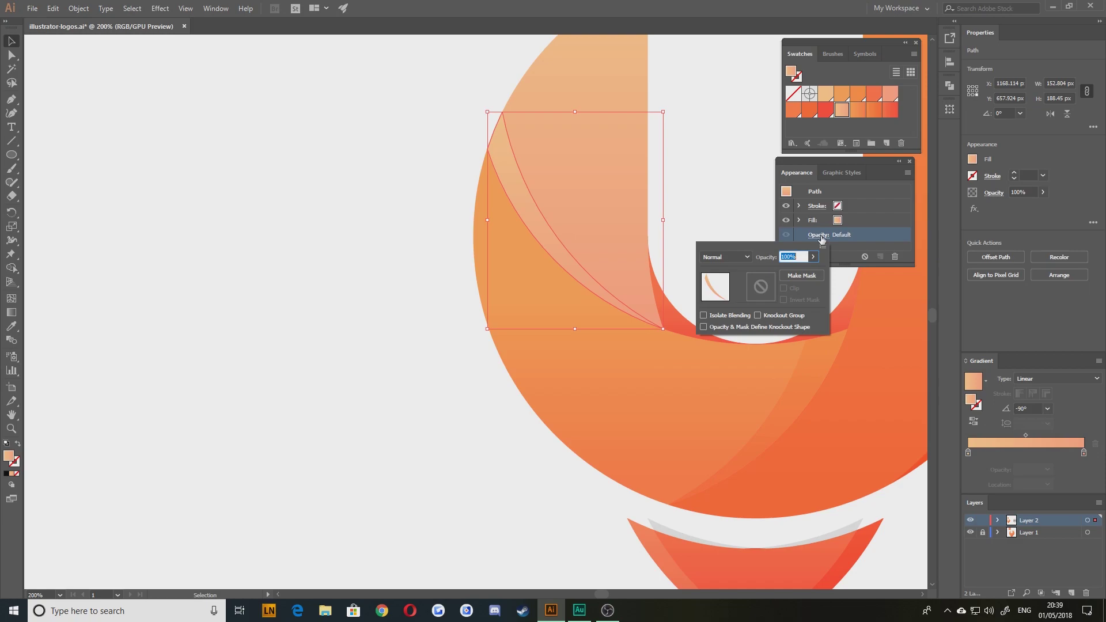
pyautogui.click(728, 257)
pyautogui.click(715, 299)
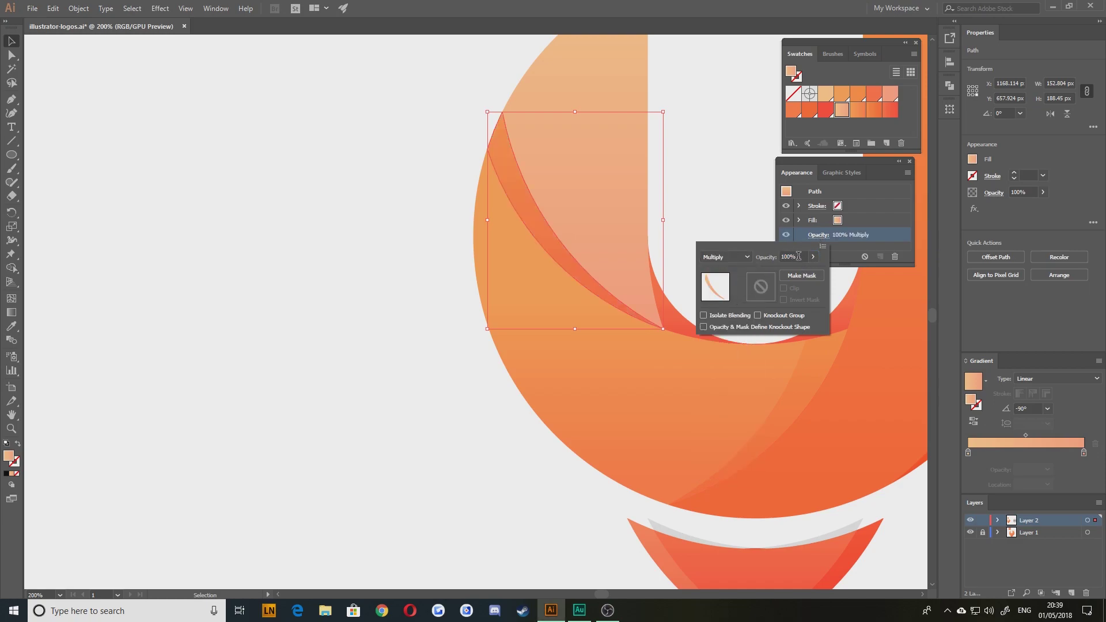
pyautogui.write('40')
pyautogui.press('Return')
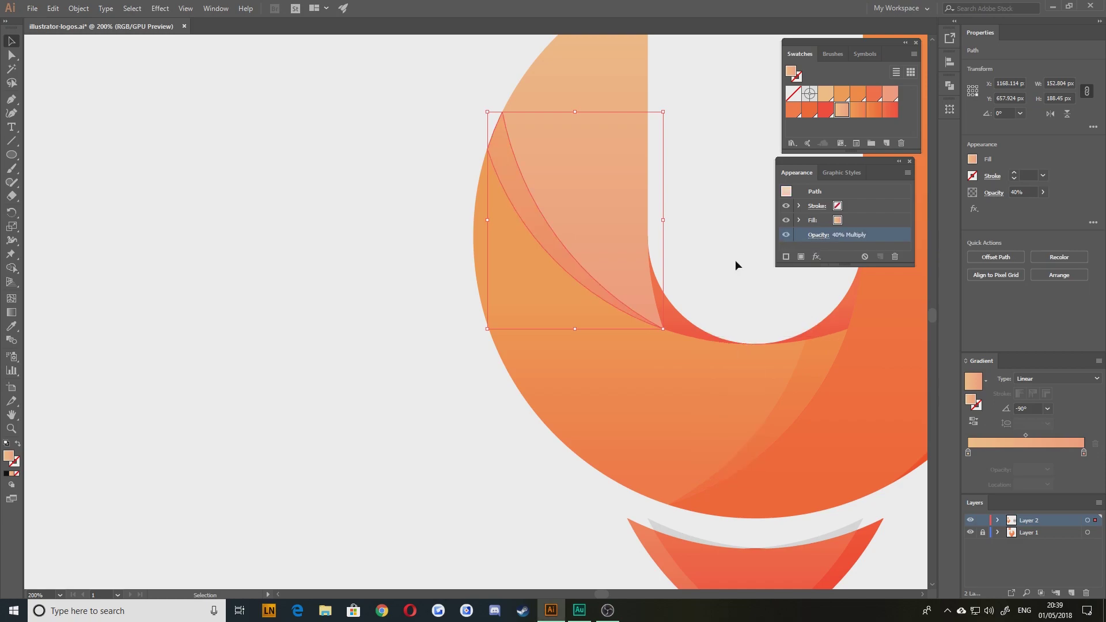
# - Check the shading on the whole logo and delete the sliver from the U's upper-left piece
pyautogui.click(364, 262)
pyautogui.hotkey('ctrl', '-')
pyautogui.hotkey('ctrl', '-')
pyautogui.hotkey('ctrl', '-')
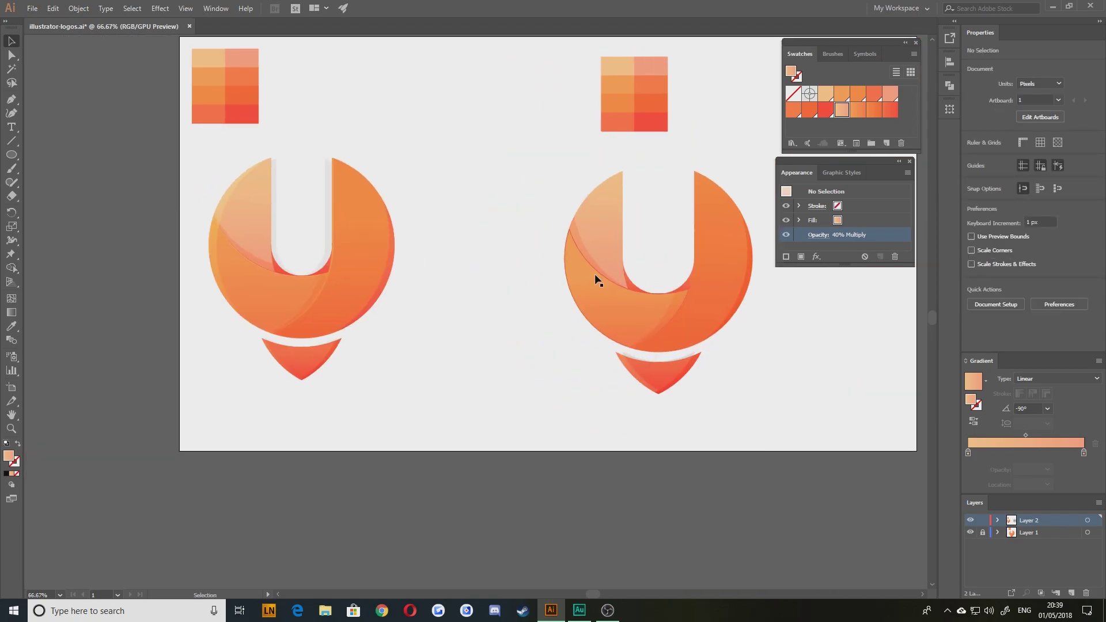
pyautogui.scroll(3, 605, 275)
pyautogui.click(576, 230)
pyautogui.press('Delete')
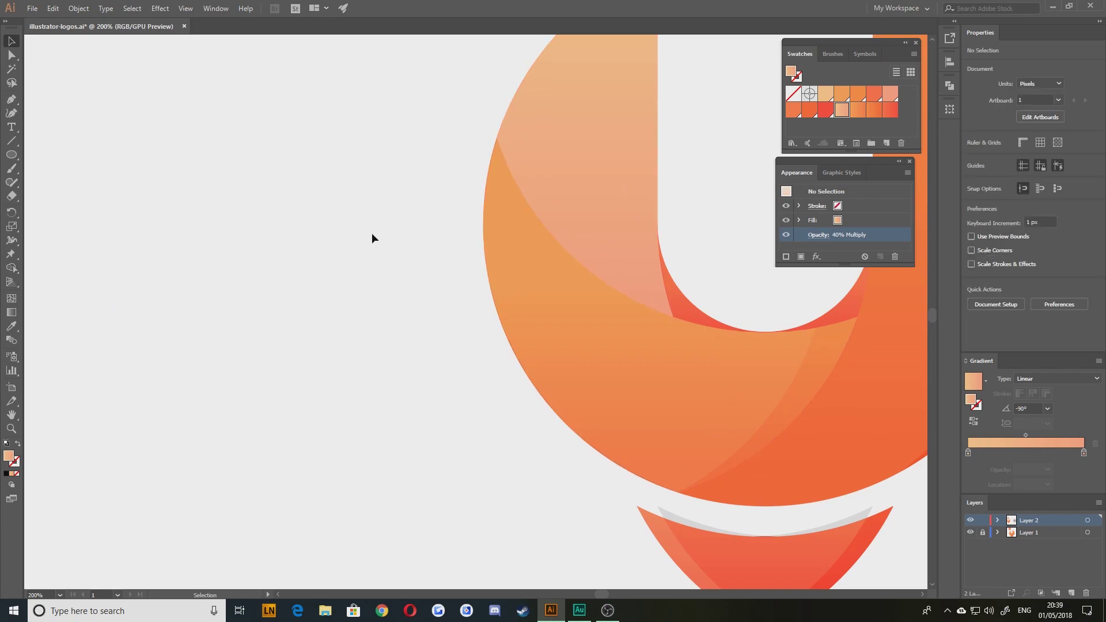
# - Duplicate the U's upper-left piece and lower orange crescent together into the empty area between the logos
pyautogui.moveTo(606, 210); pyautogui.dragTo(670, 308)
pyautogui.click(662, 351)
pyautogui.keyDown('shift'); pyautogui.click(662, 393); pyautogui.keyUp('shift')
pyautogui.moveTo(668, 301); pyautogui.dragTo(294, 288)
pyautogui.moveTo(287, 355); pyautogui.dragTo(402, 335)
# - Raise the copied lower crescent by 20 px over the upper-left piece's copy and rotate it about 2°
pyautogui.click(250, 413)
pyautogui.click(371, 416)
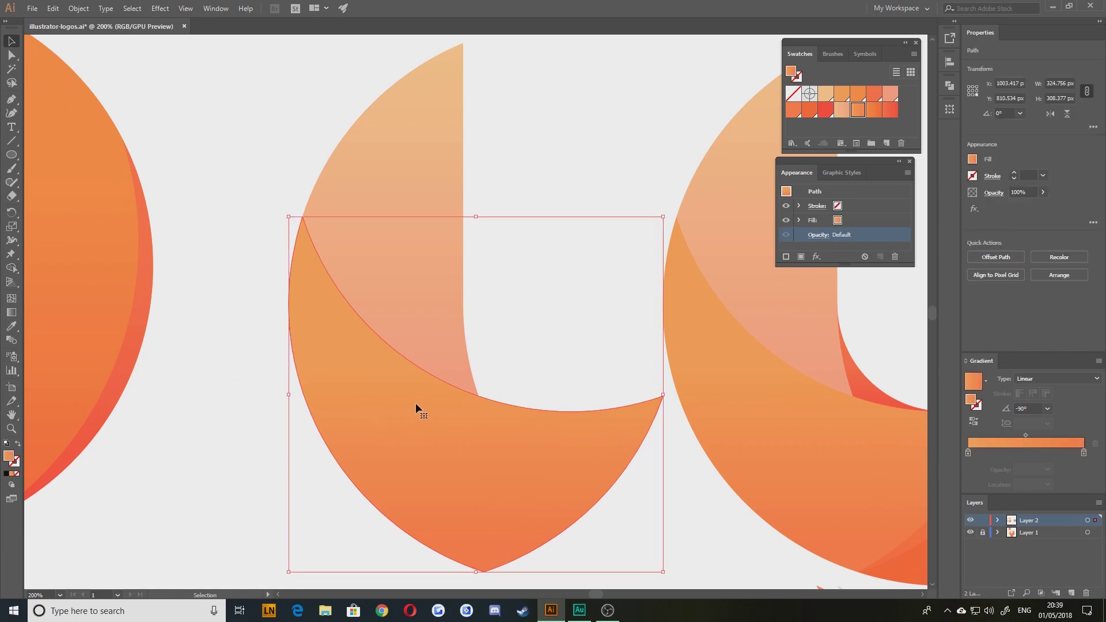
pyautogui.hotkey('shift', 'Up')
pyautogui.hotkey('shift', 'Up')
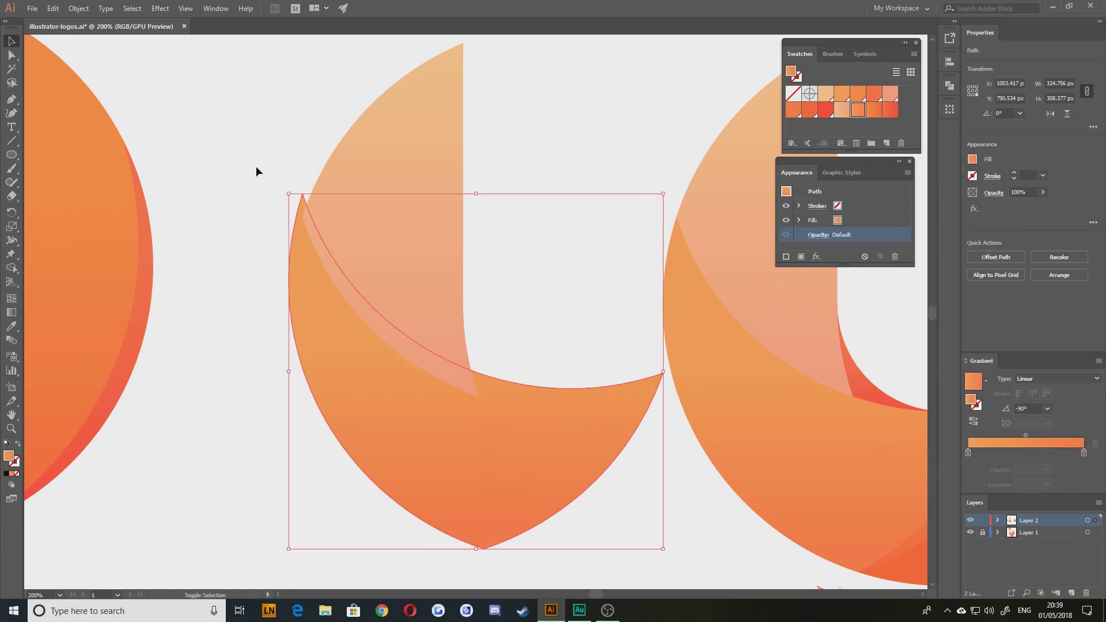
pyautogui.moveTo(284, 185); pyautogui.dragTo(272, 188)
# - Intersect the two copied shapes and place the resulting sliver along the lower edge of the U's upper-left piece
pyautogui.keyDown('shift'); pyautogui.click(340, 294); pyautogui.keyUp('shift')
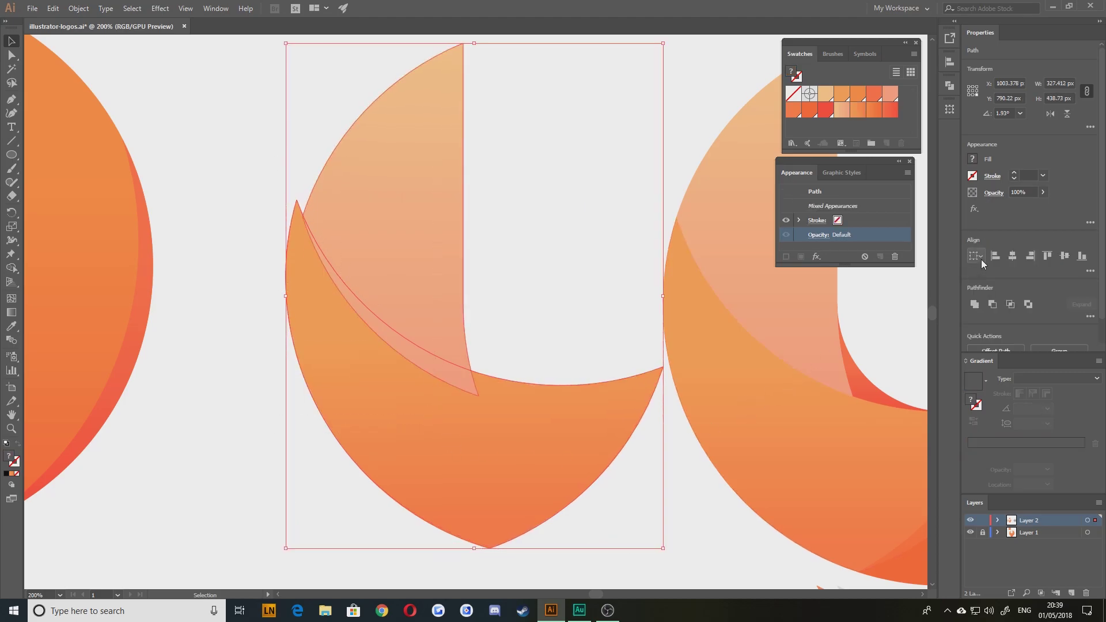
pyautogui.click(1011, 305)
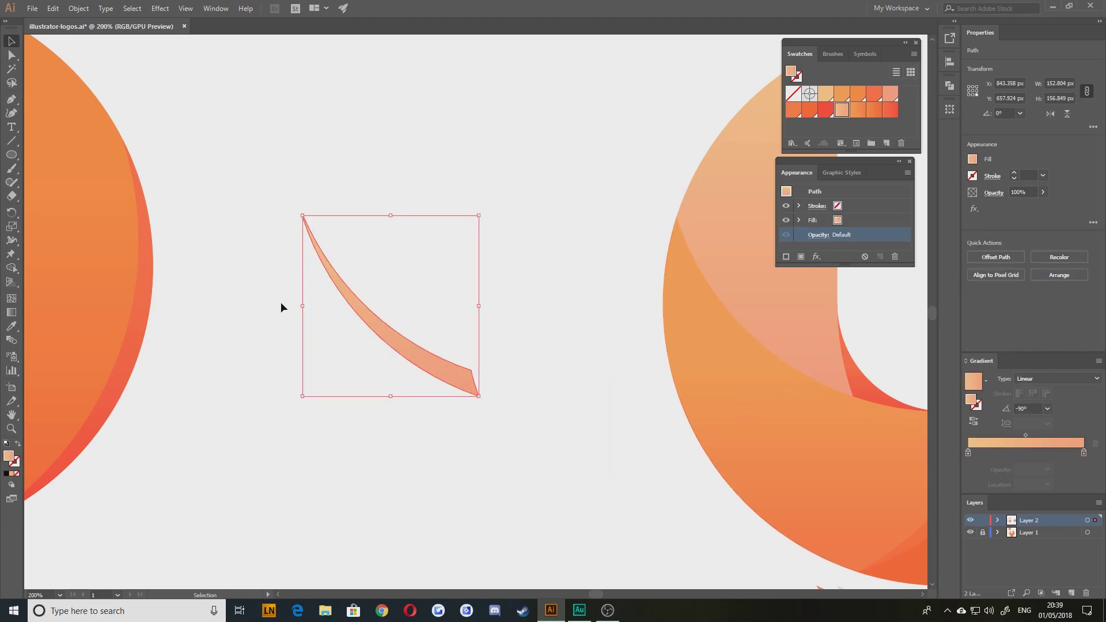
pyautogui.moveTo(369, 311); pyautogui.dragTo(740, 327)
pyautogui.click(598, 472)
pyautogui.moveTo(597, 472); pyautogui.dragTo(251, 402)
pyautogui.click(458, 300)
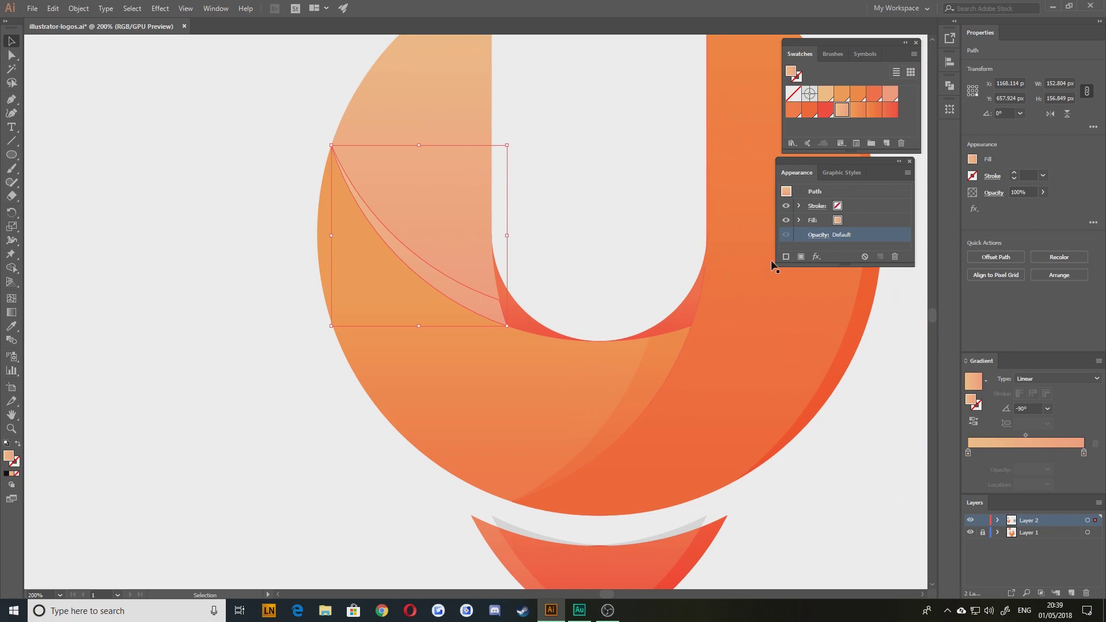
# - Set the new sliver's opacity to 40% and its blend mode to Multiply
pyautogui.click(811, 237)
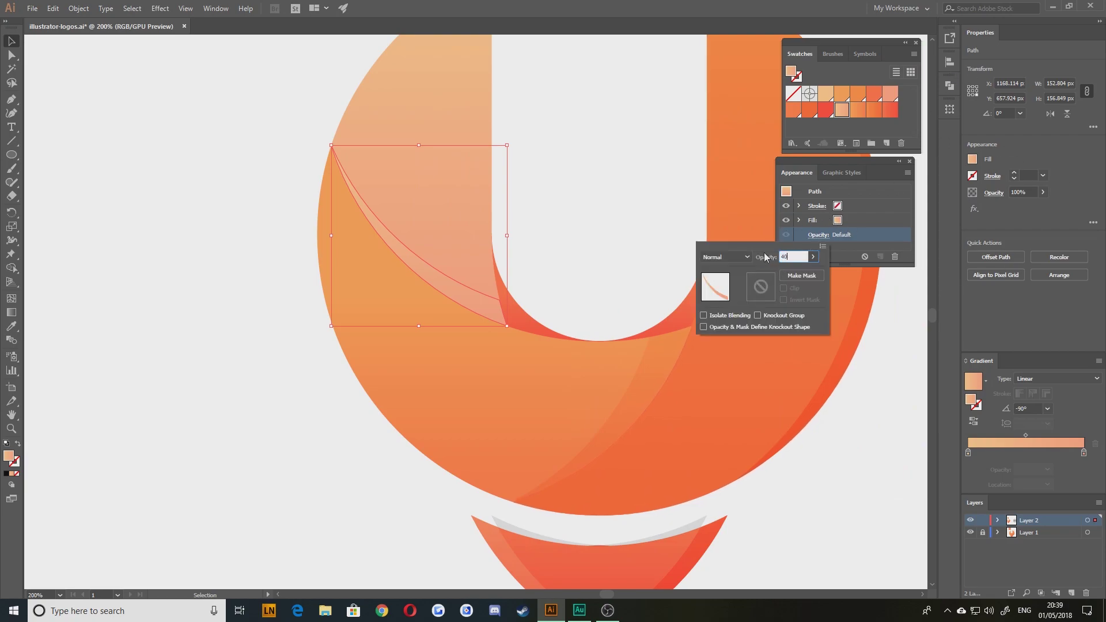
pyautogui.click(725, 257)
pyautogui.click(728, 293)
pyautogui.press('space')
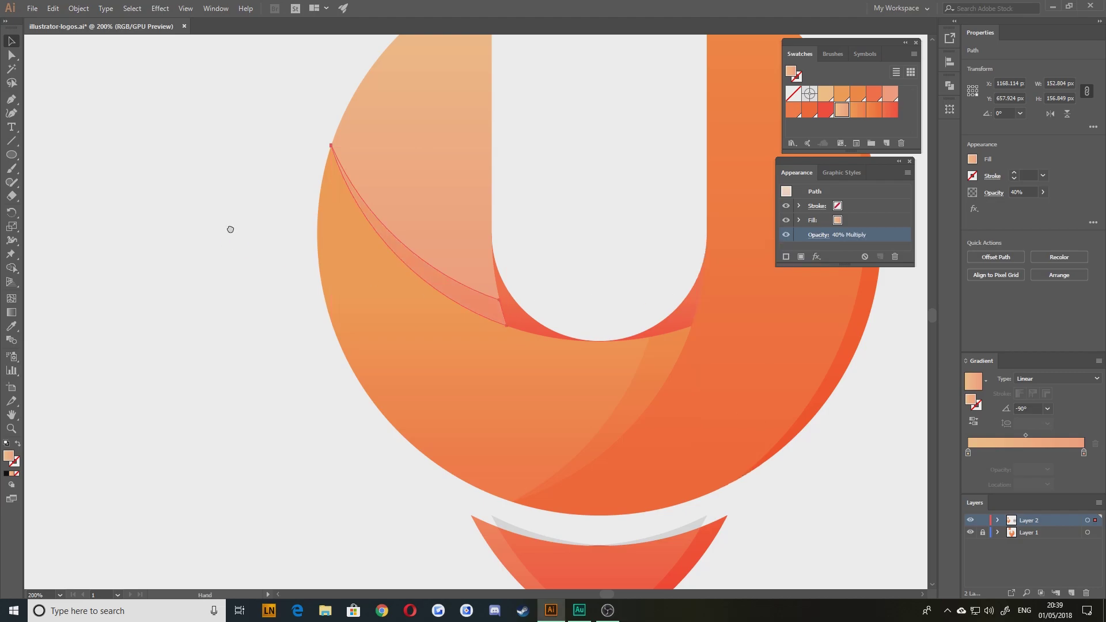
pyautogui.moveTo(232, 232); pyautogui.dragTo(240, 240)
pyautogui.click(303, 270)
# - Compare the logo's current shading with the edge highlights and shadows of the reference logo
pyautogui.scroll(-3, 340, 338)
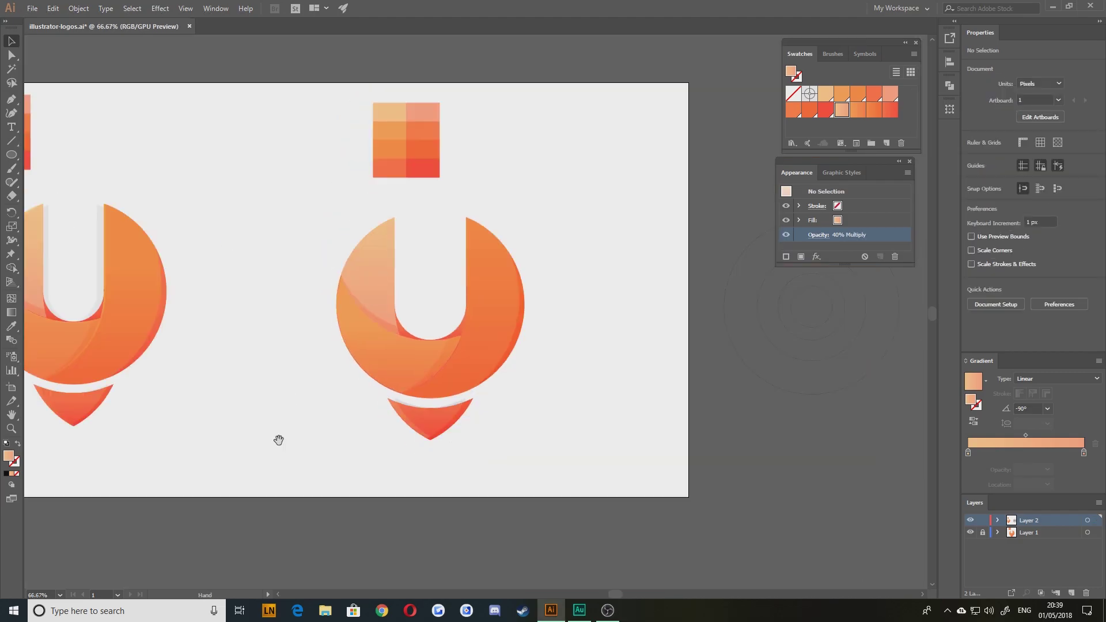
pyautogui.moveTo(279, 441); pyautogui.dragTo(393, 439)
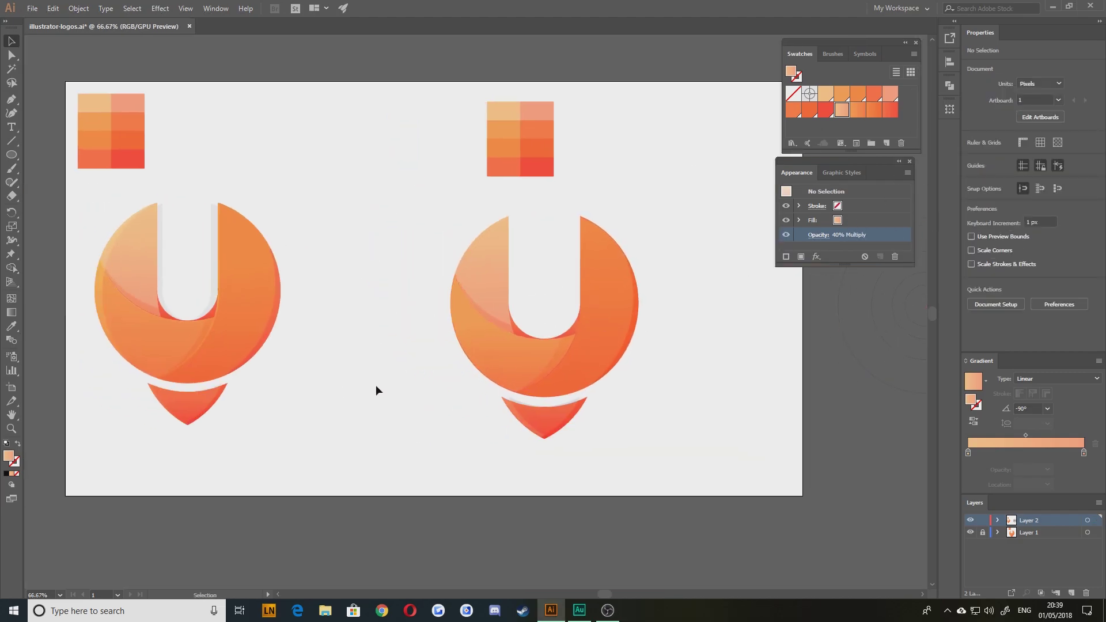
pyautogui.scroll(2, 378, 382)
pyautogui.moveTo(302, 341); pyautogui.dragTo(389, 390)
pyautogui.moveTo(139, 351); pyautogui.dragTo(362, 372)
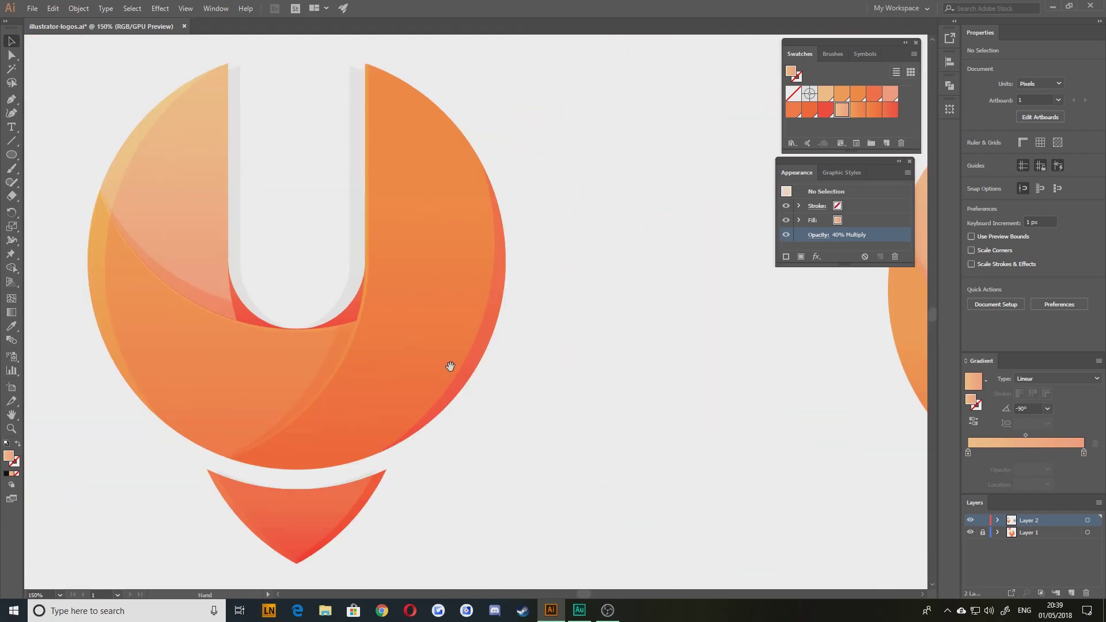
pyautogui.hscroll(-5, 362, 372)
pyautogui.hscroll(12, 774, 459)
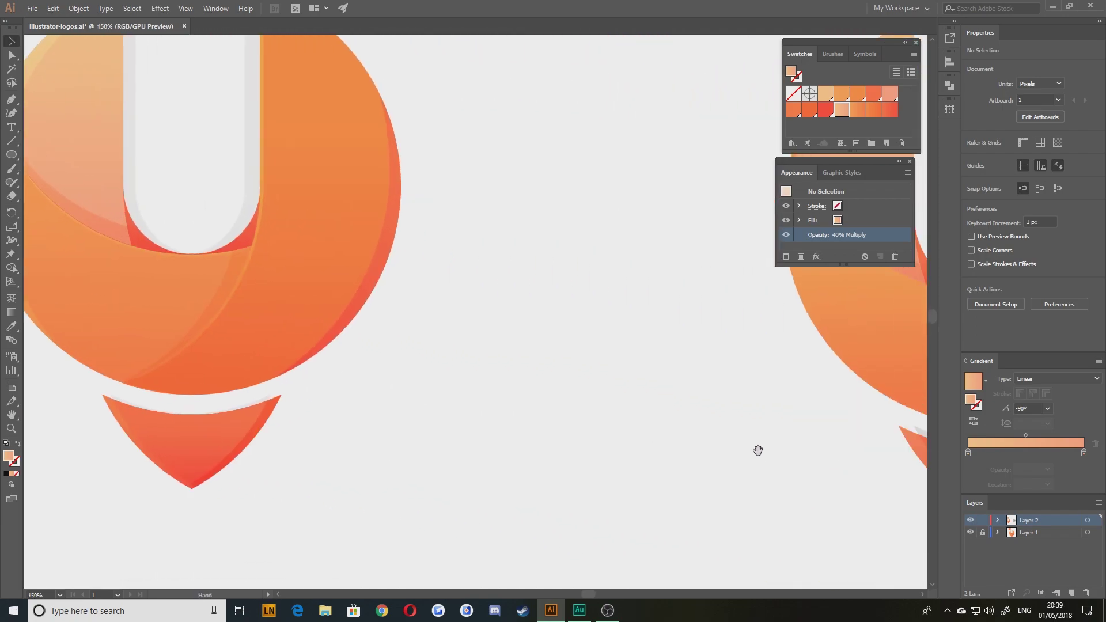
pyautogui.hscroll(-2, 432, 461)
# - Duplicate the U's upper-left piece and lower crescent between the logos and unite the copies into one shape
pyautogui.click(633, 402)
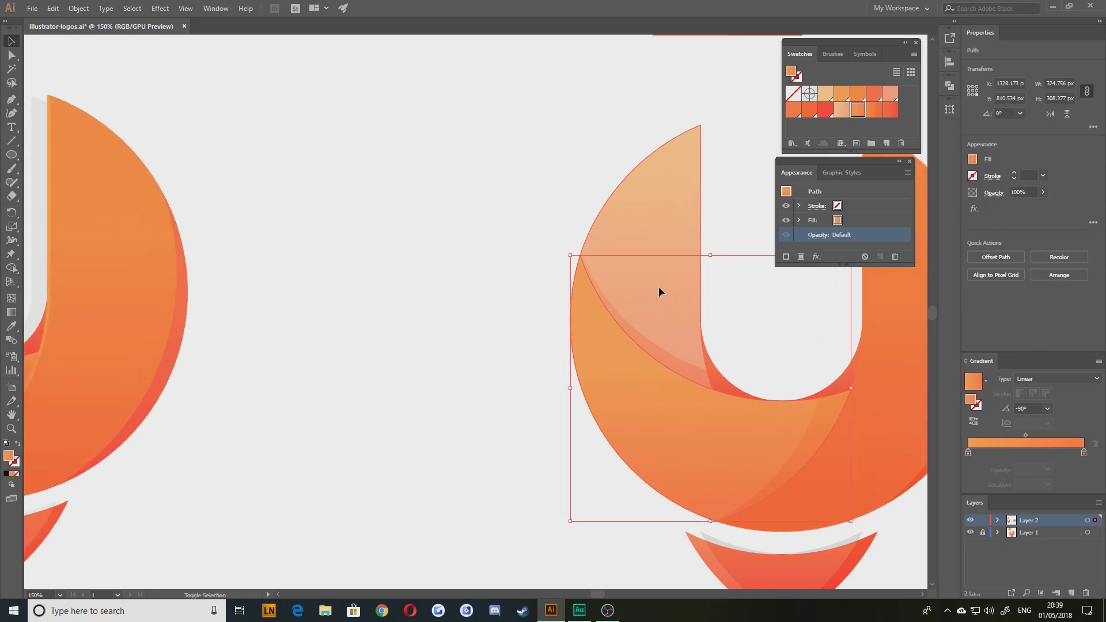
pyautogui.keyDown('shift'); pyautogui.click(639, 290); pyautogui.keyUp('shift')
pyautogui.moveTo(640, 290); pyautogui.dragTo(325, 291)
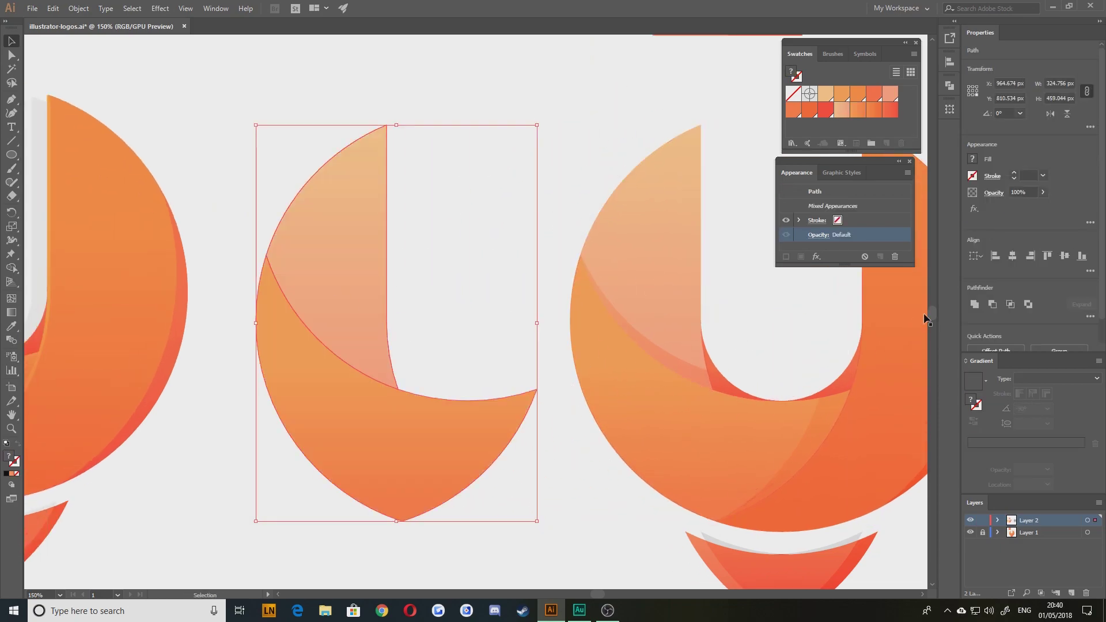
pyautogui.hscroll(-9, 762, 302)
pyautogui.hscroll(7, 438, 333)
pyautogui.click(974, 304)
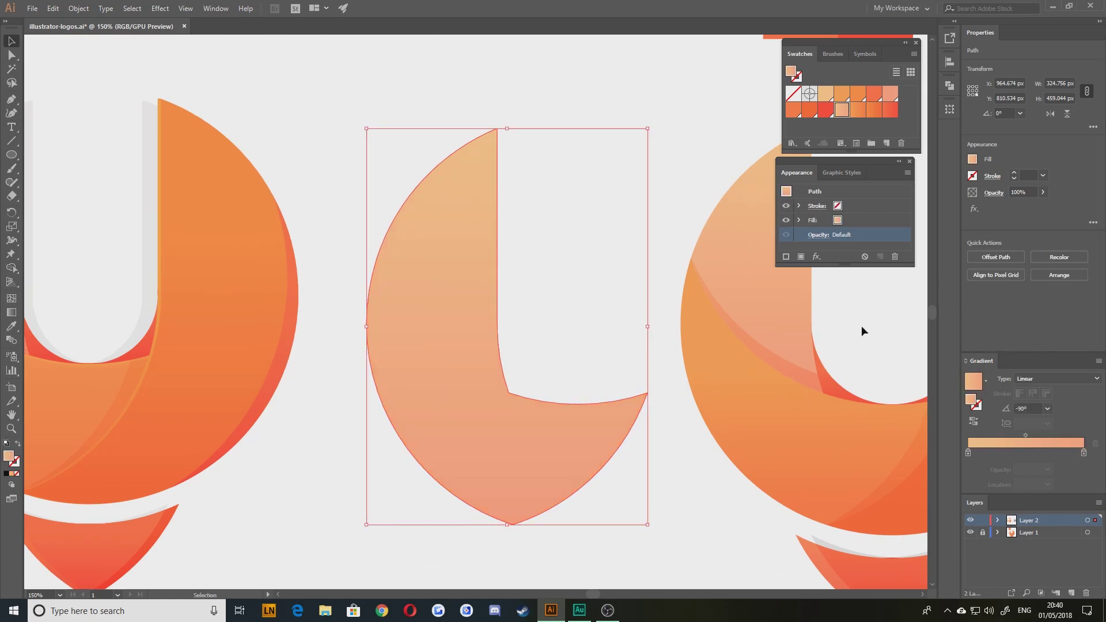
# - Duplicate the united shape, enlarge the copy to about 358 by 505 px and shift it right so the original's left edge shows
pyautogui.hotkey('ctrl', 'shift', 'a')
pyautogui.moveTo(386, 355); pyautogui.dragTo(399, 348)
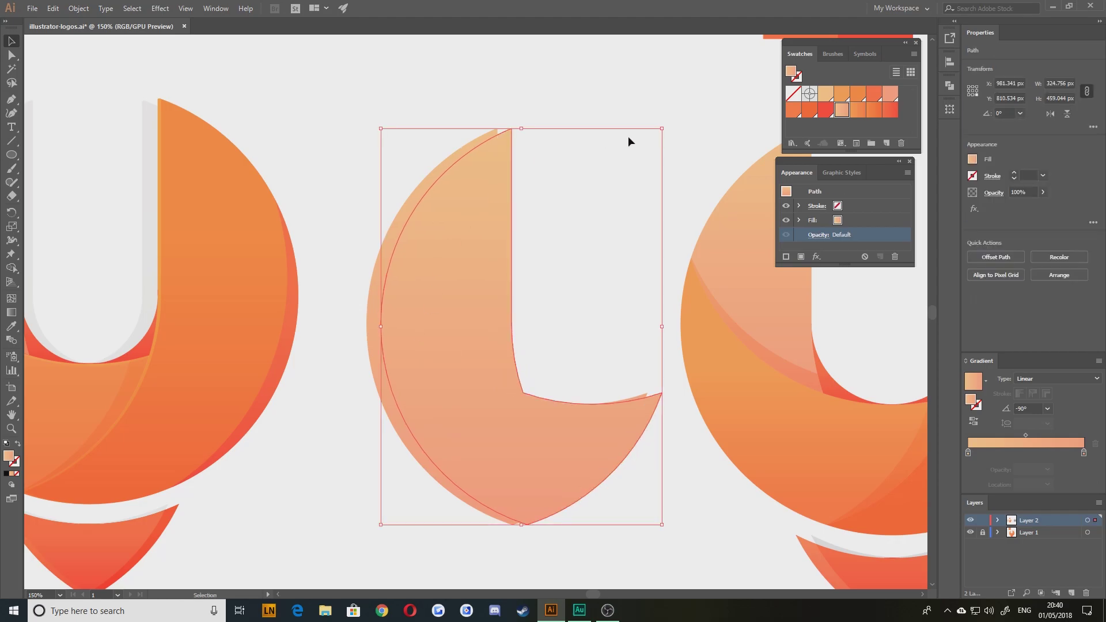
pyautogui.moveTo(662, 128); pyautogui.dragTo(676, 117)
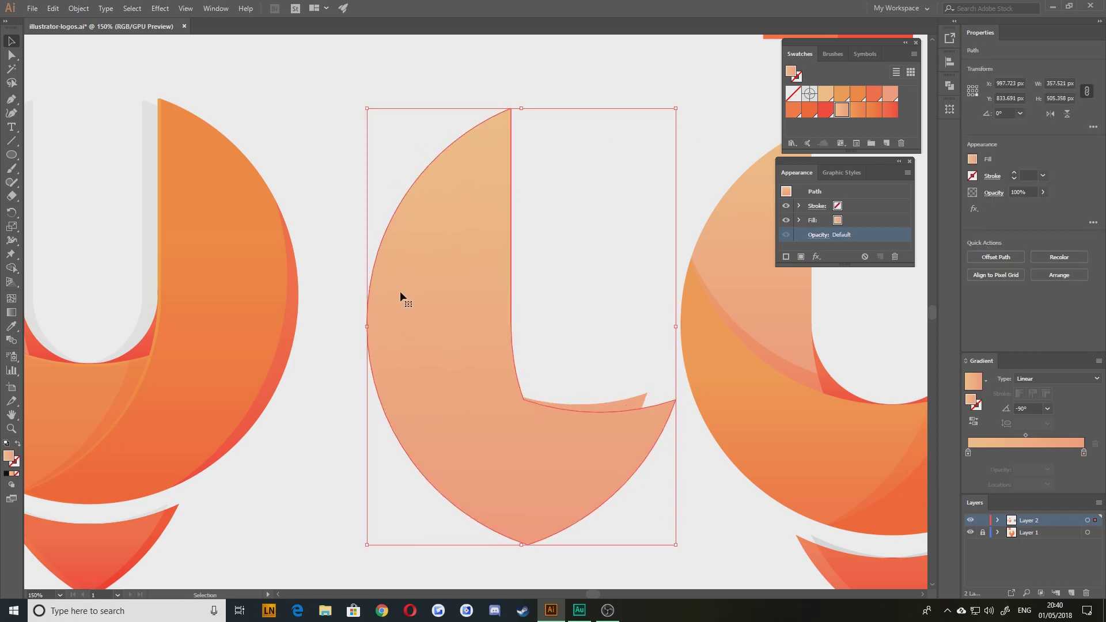
pyautogui.moveTo(399, 291); pyautogui.dragTo(417, 299)
pyautogui.press('Right')
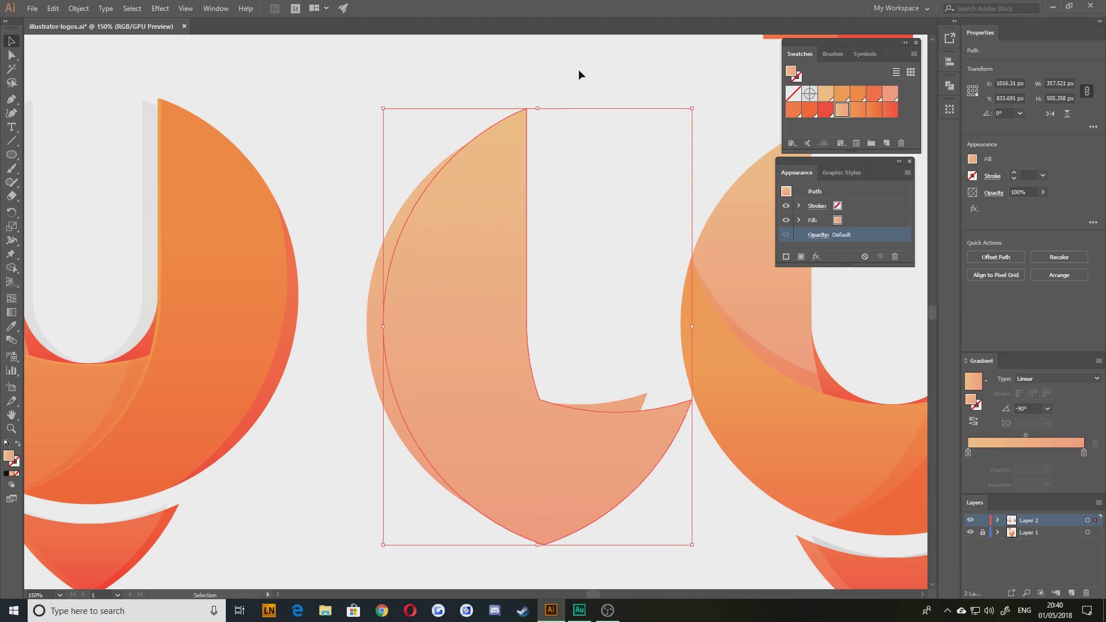
# - Exclude the overlapping area of the united shape and its enlarged copy
pyautogui.moveTo(333, 292); pyautogui.dragTo(438, 322)
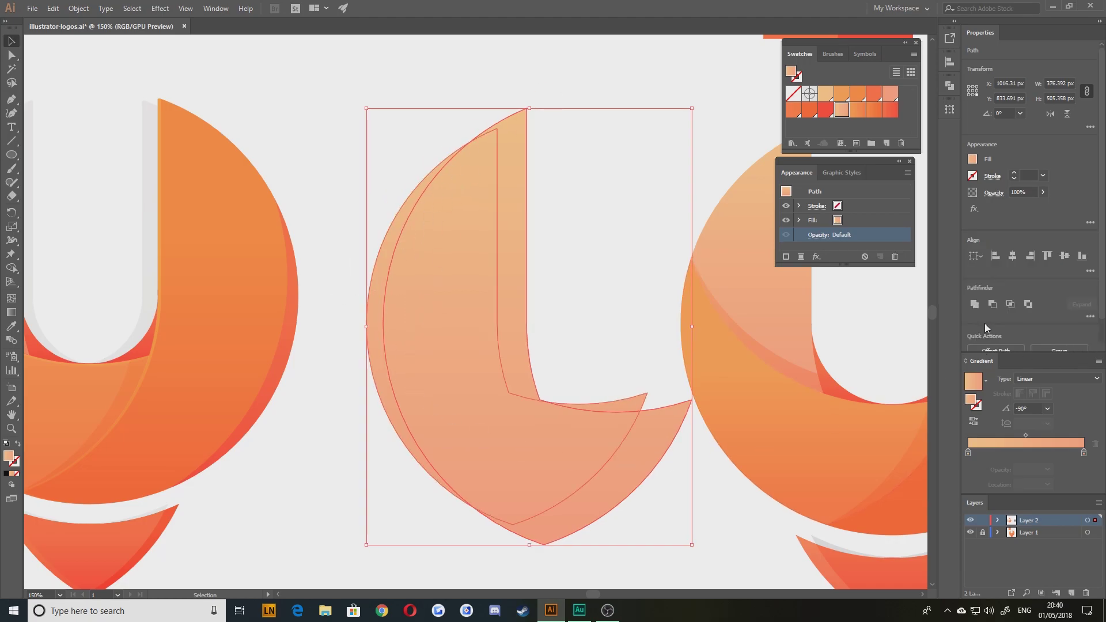
pyautogui.click(996, 304)
pyautogui.hotkey('ctrl', 'z')
pyautogui.click(1028, 303)
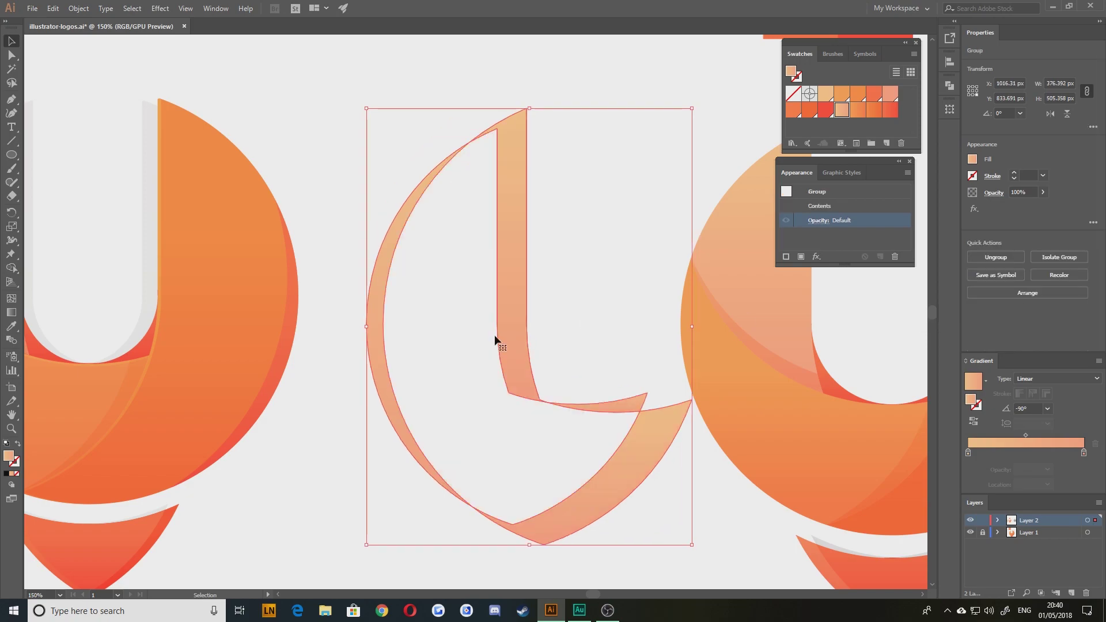
# - Delete the surplus pieces inside the resulting group, keeping only the thin left crescent
pyautogui.doubleClick(524, 262)
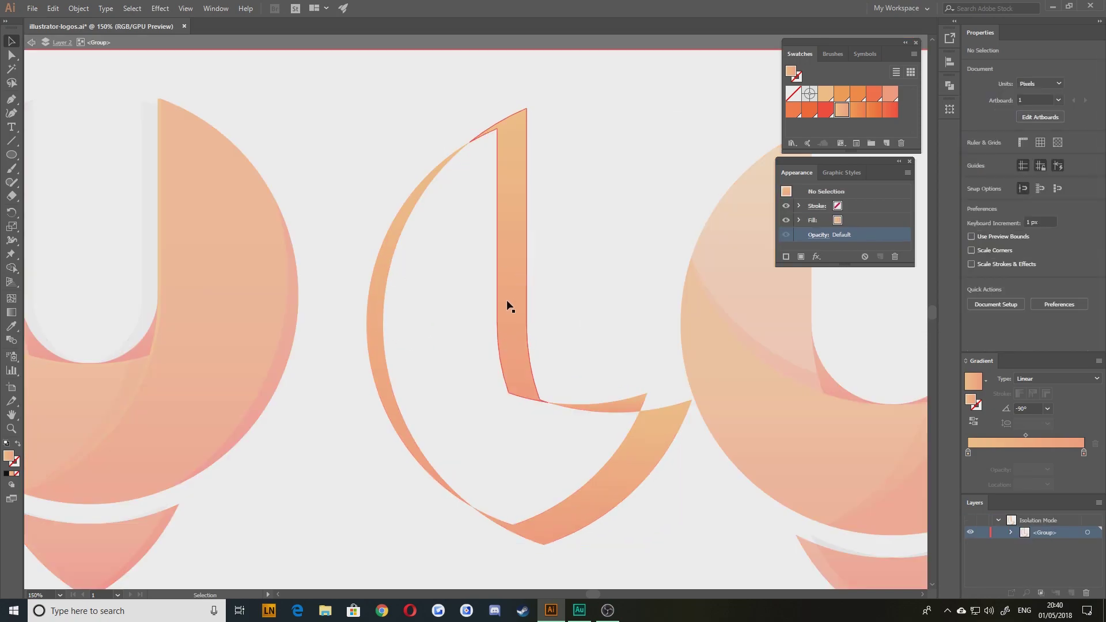
pyautogui.click(507, 304)
pyautogui.press('Delete')
pyautogui.click(650, 440)
pyautogui.press('Delete')
pyautogui.doubleClick(548, 401)
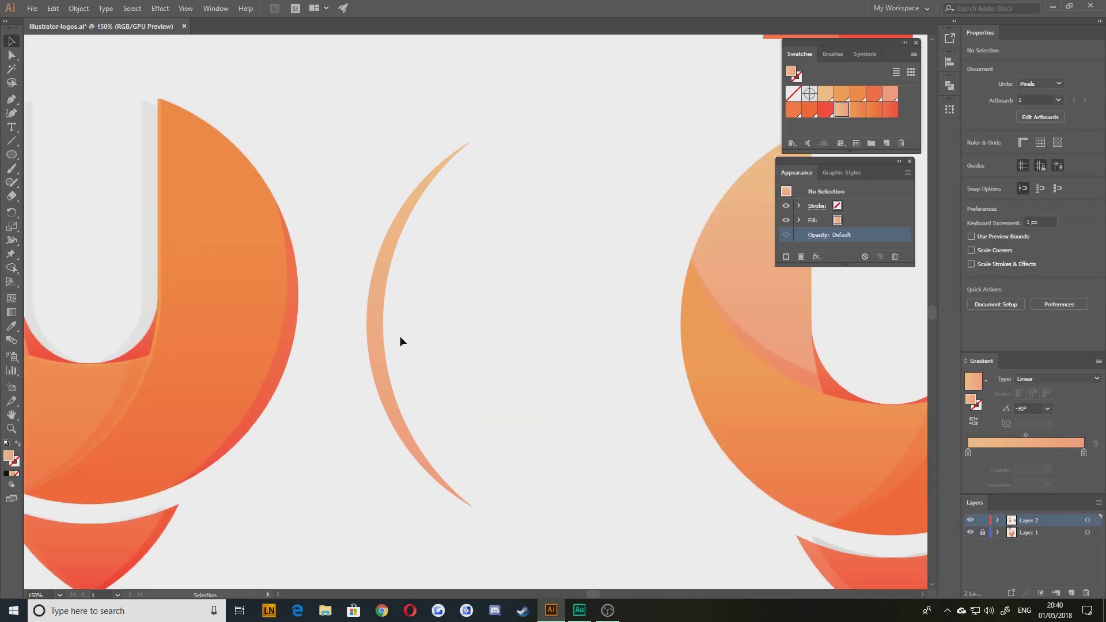
# - Place the thin crescent along the U's left outer edge, with its blend mode set to Screen and its opacity reduced
pyautogui.moveTo(377, 333); pyautogui.dragTo(688, 330)
pyautogui.moveTo(621, 371); pyautogui.dragTo(351, 401)
pyautogui.click(814, 221)
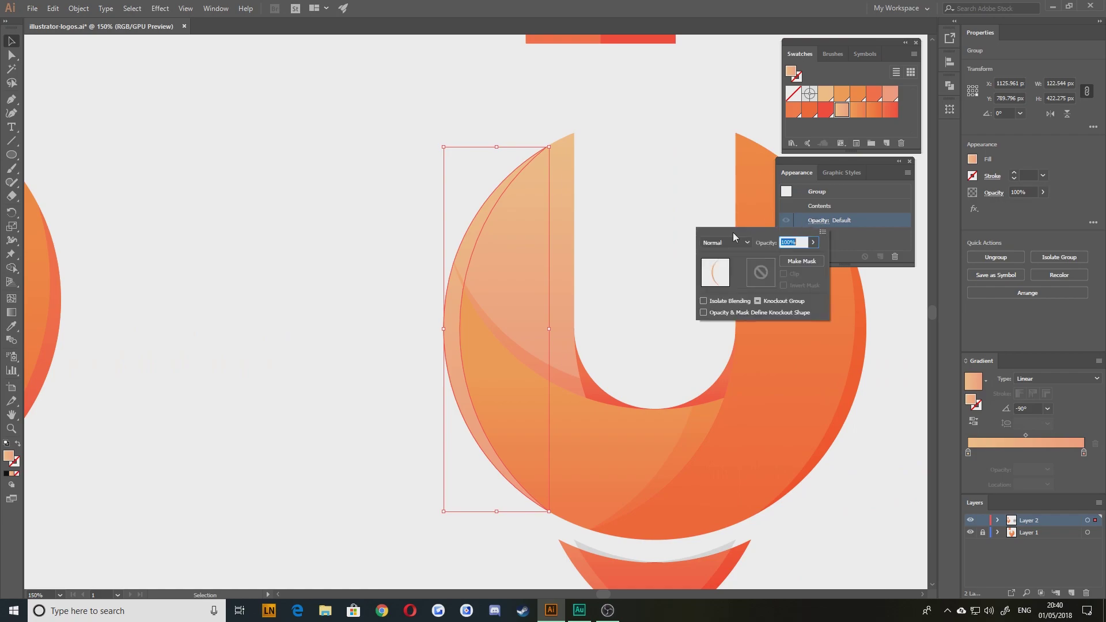
pyautogui.click(725, 242)
pyautogui.click(722, 324)
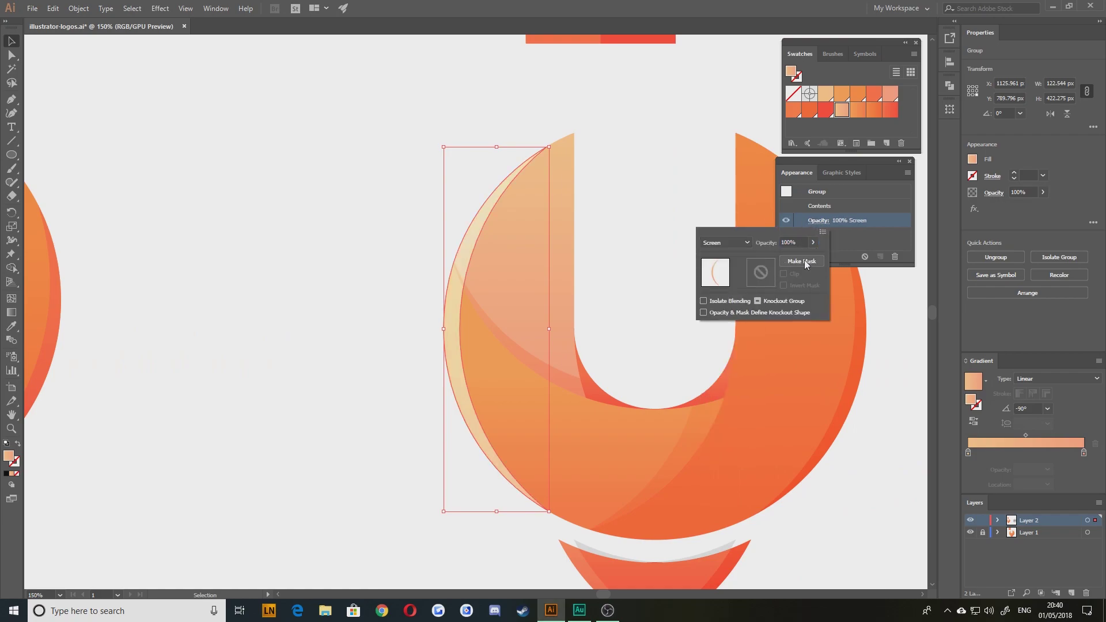
pyautogui.click(793, 241)
pyautogui.press('Return')
pyautogui.click(347, 263)
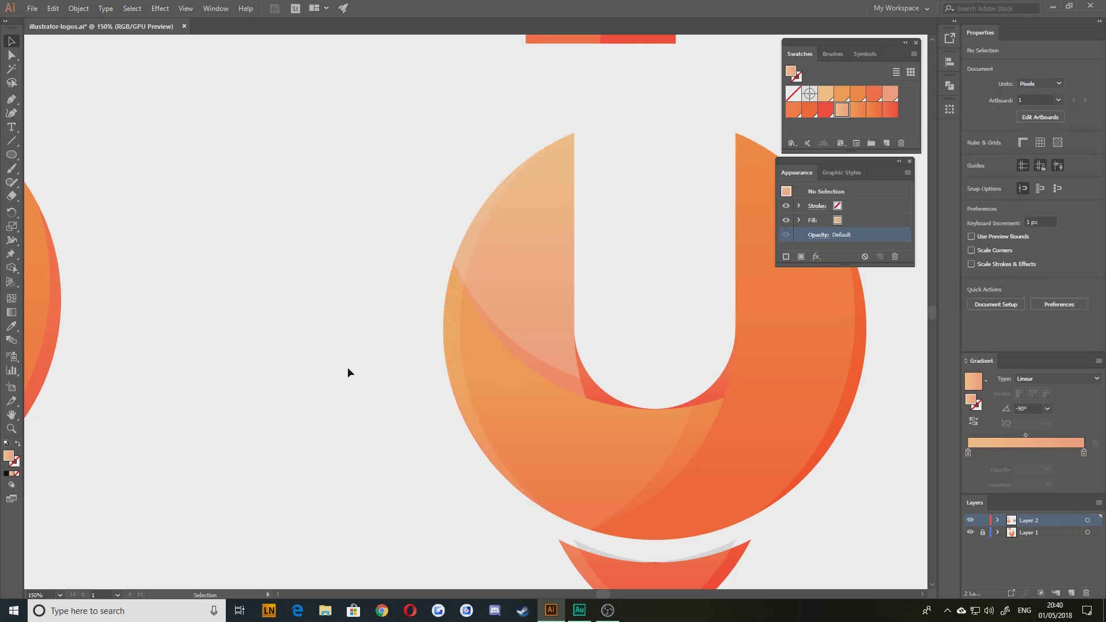
# - Try to unite a duplicate of the shaded U's parts placed beside the logo
pyautogui.hotkey('ctrl', '0')
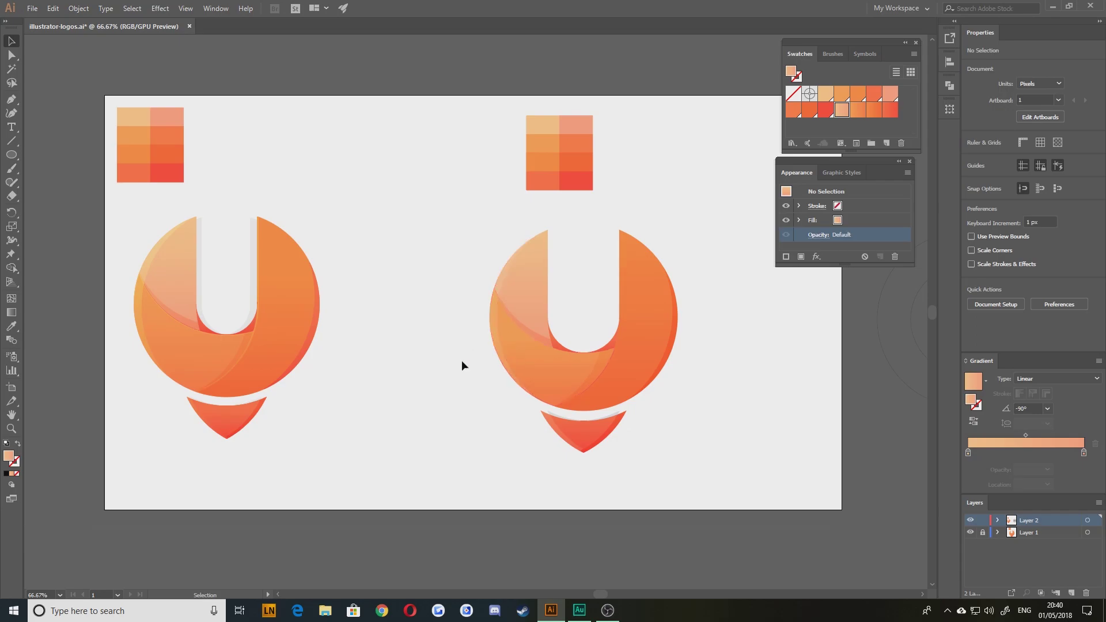
pyautogui.scroll(2, 442, 385)
pyautogui.moveTo(388, 376); pyautogui.dragTo(416, 388)
pyautogui.hotkey('ctrl', '-')
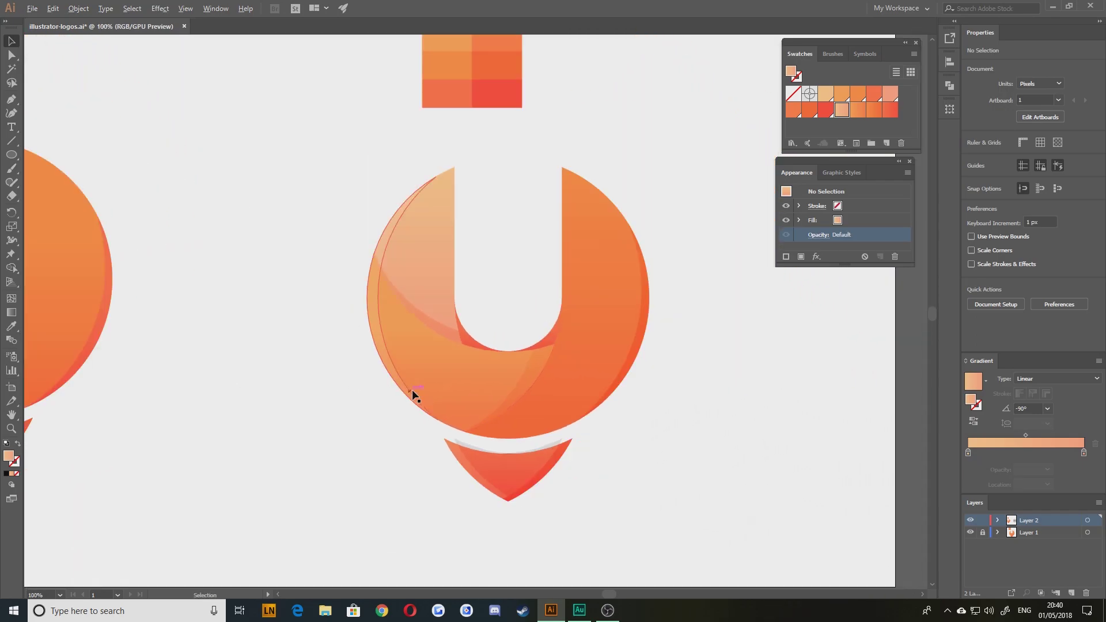
pyautogui.moveTo(341, 160); pyautogui.dragTo(703, 432)
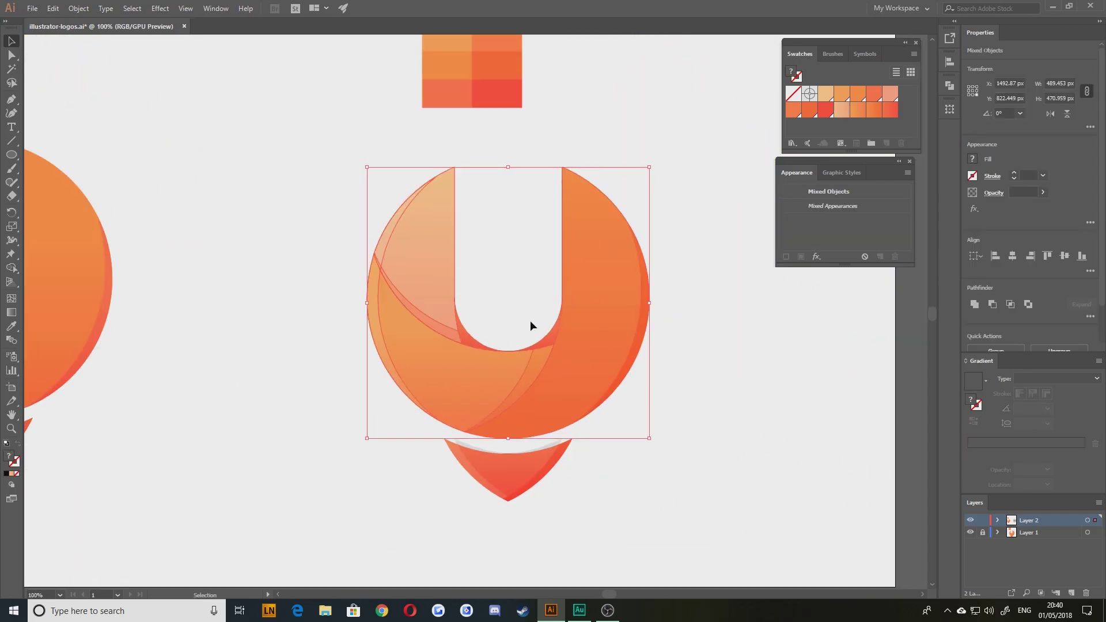
pyautogui.moveTo(428, 328); pyautogui.dragTo(736, 355)
pyautogui.moveTo(665, 358); pyautogui.dragTo(448, 333)
pyautogui.click(974, 304)
pyautogui.moveTo(537, 102); pyautogui.dragTo(575, 134)
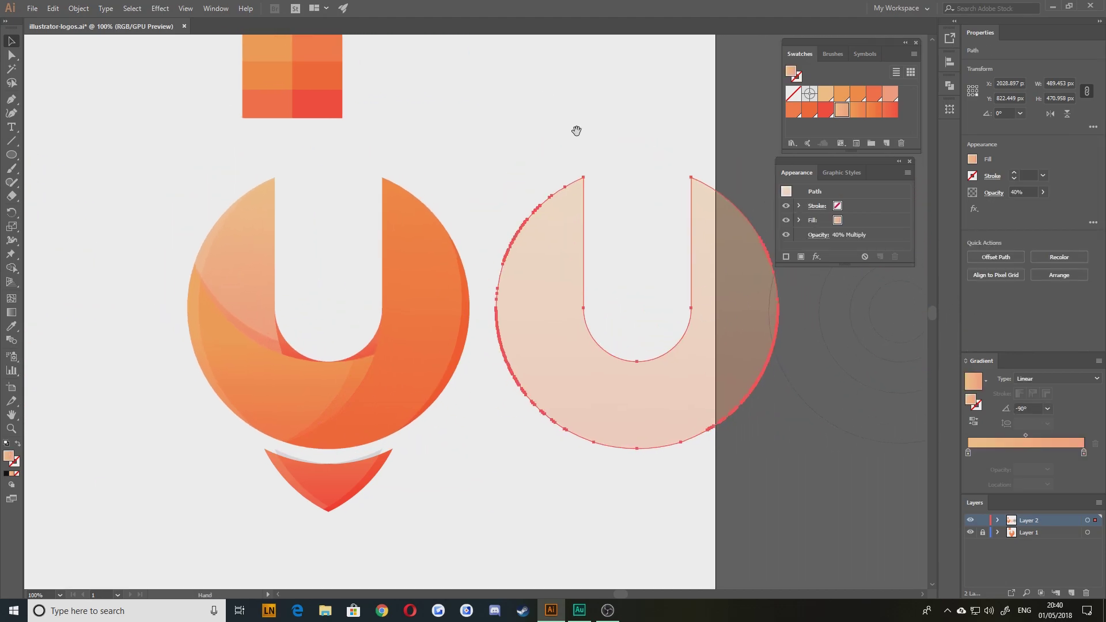
pyautogui.scroll(1, 615, 302)
pyautogui.hotkey('ctrl', 'z')
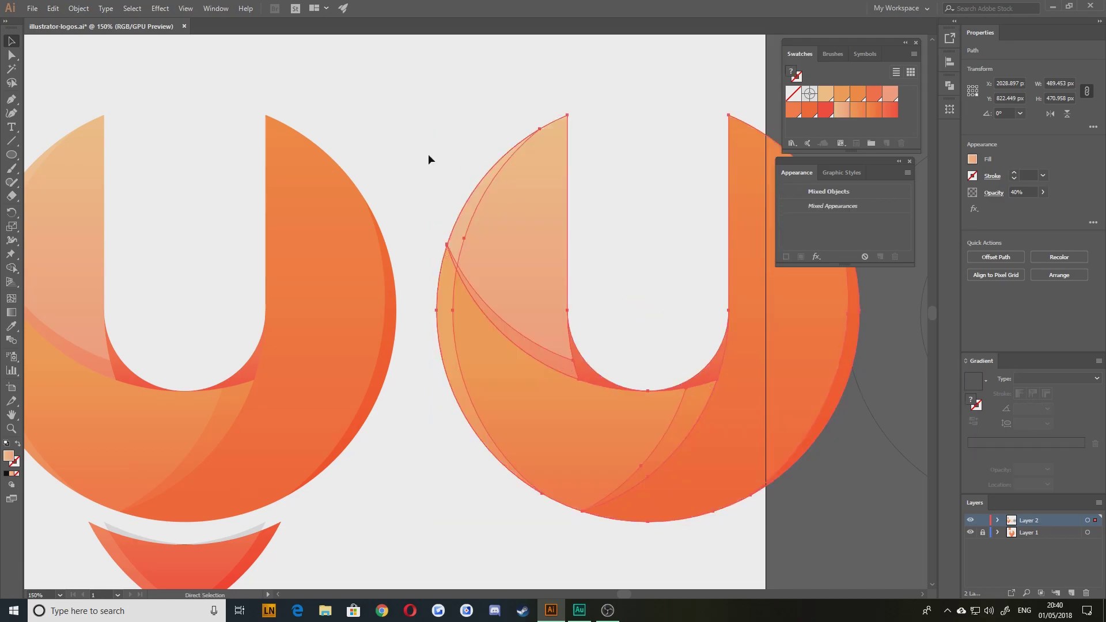
# - Select all parts of the duplicated U beside the logo and delete them
pyautogui.click(384, 91)
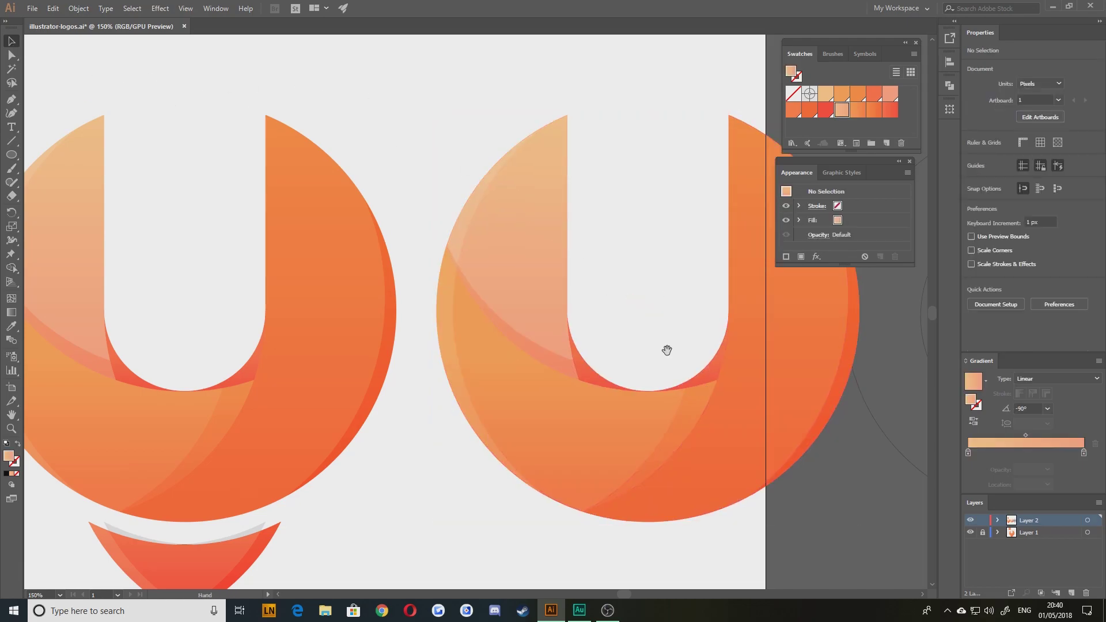
pyautogui.moveTo(753, 410); pyautogui.dragTo(696, 389)
pyautogui.moveTo(711, 495); pyautogui.dragTo(402, 91)
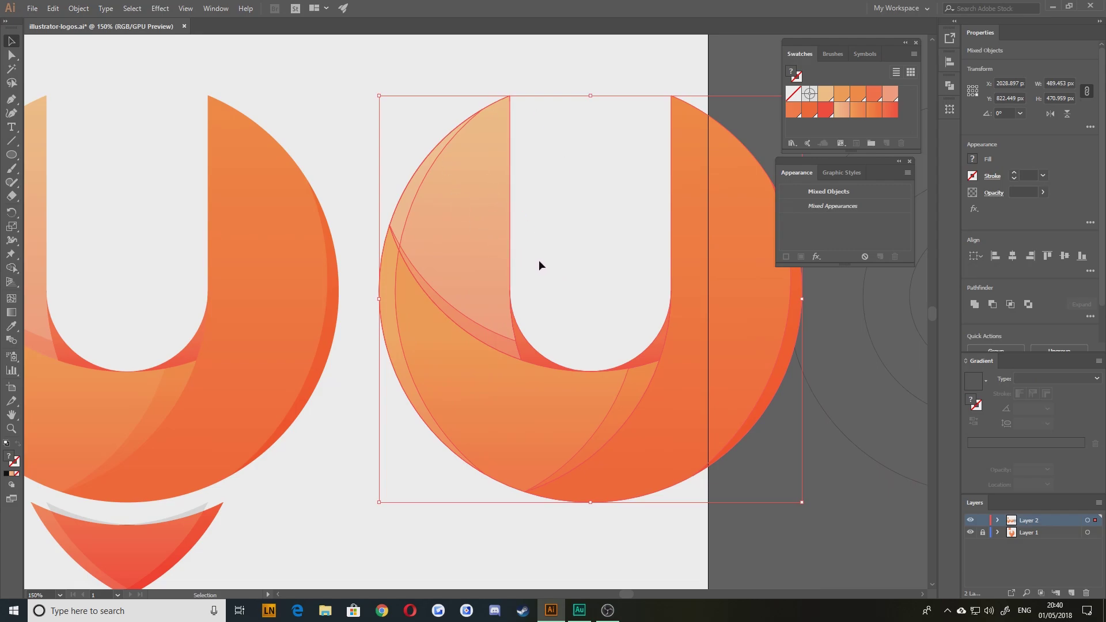
pyautogui.moveTo(334, 245); pyautogui.dragTo(594, 252)
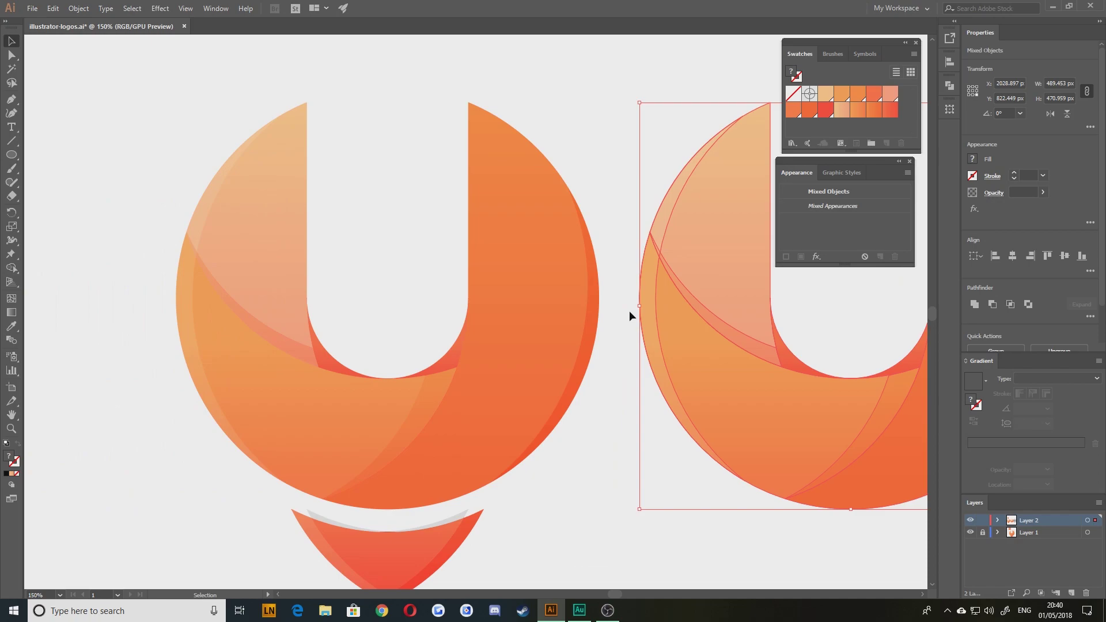
pyautogui.press('Delete')
# - Duplicate the shaded U's parts to the right of the logo and unite the copy into one shape
pyautogui.scroll(-1, 663, 322)
pyautogui.keyDown('alt'); pyautogui.scroll(-2, 708, 331); pyautogui.keyUp('alt')
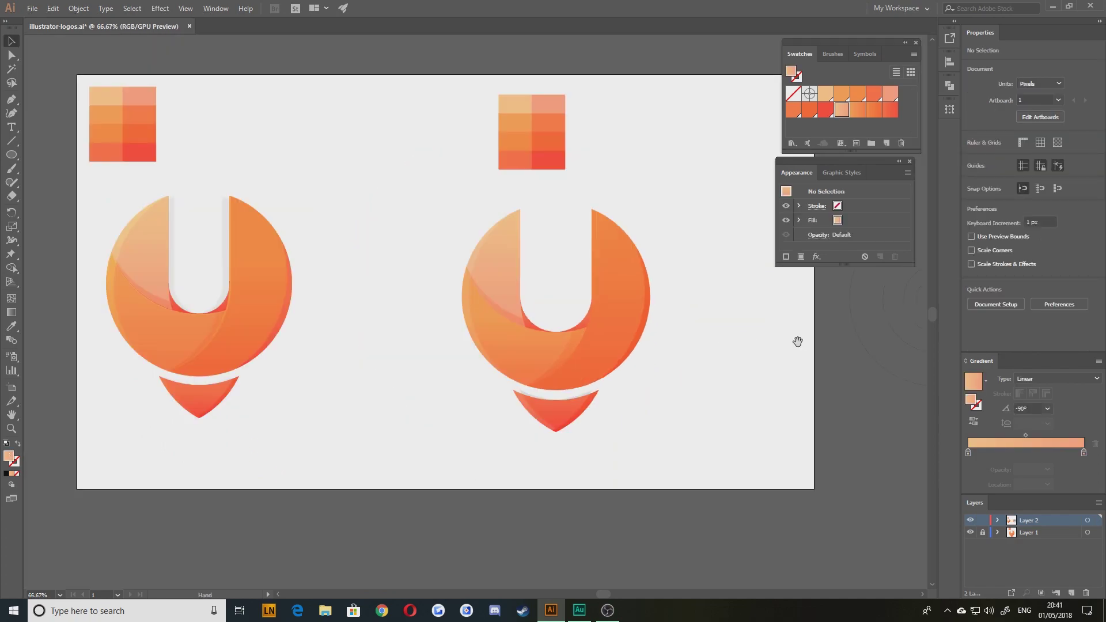
pyautogui.moveTo(792, 343); pyautogui.dragTo(443, 323)
pyautogui.moveTo(558, 371); pyautogui.dragTo(616, 253)
pyautogui.moveTo(567, 190); pyautogui.dragTo(658, 31)
pyautogui.moveTo(478, 255); pyautogui.dragTo(646, 267)
pyautogui.moveTo(708, 373); pyautogui.dragTo(408, 217)
pyautogui.keyDown('alt'); pyautogui.moveTo(509, 253); pyautogui.dragTo(727, 265); pyautogui.keyUp('alt')
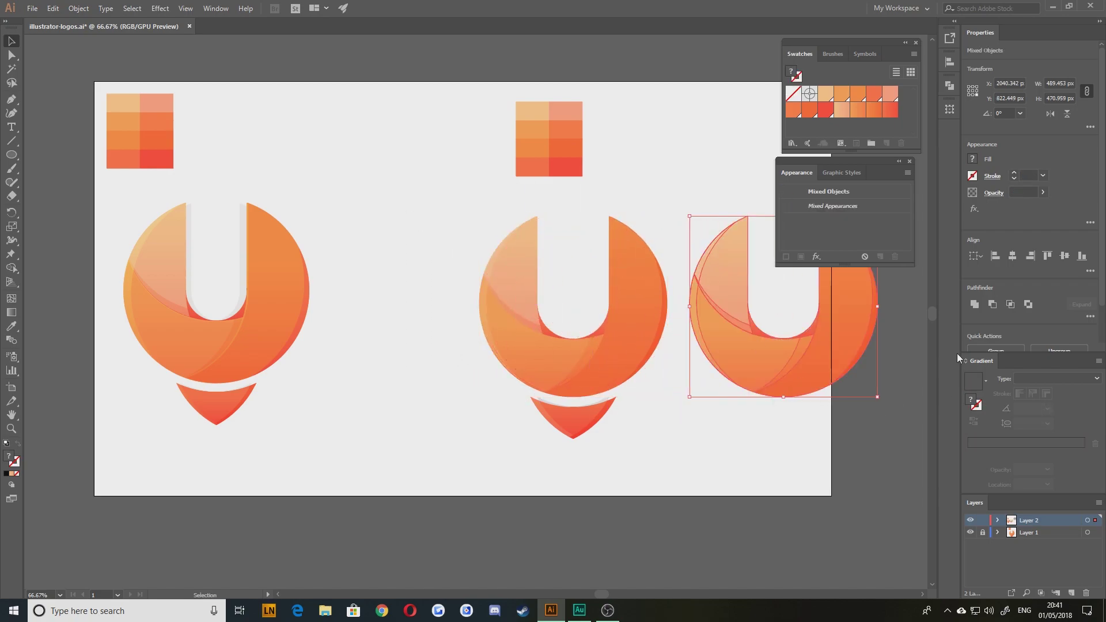
pyautogui.click(976, 305)
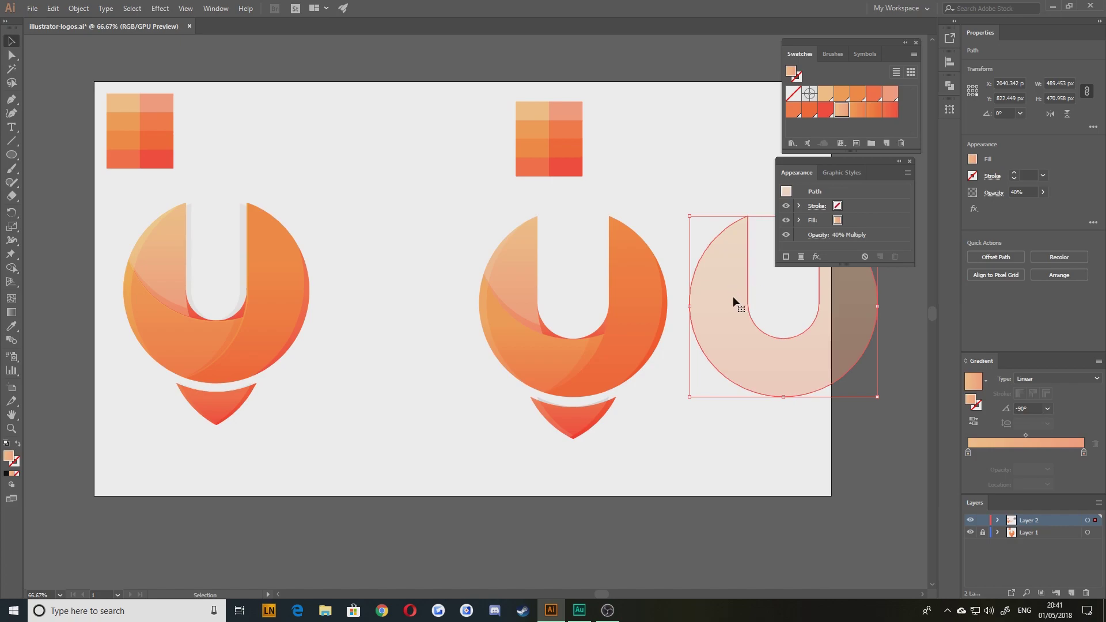
# - Apply the tip shadow's appearance, black at 10% opacity, to the united U shape
pyautogui.press('i')
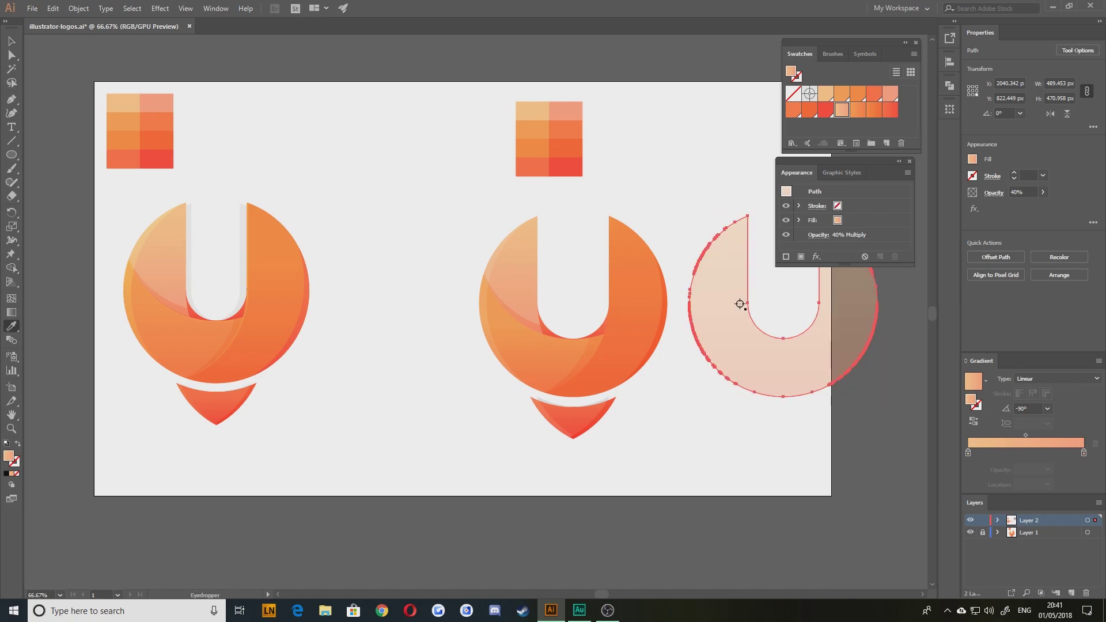
pyautogui.click(603, 399)
pyautogui.press('v')
pyautogui.click(679, 387)
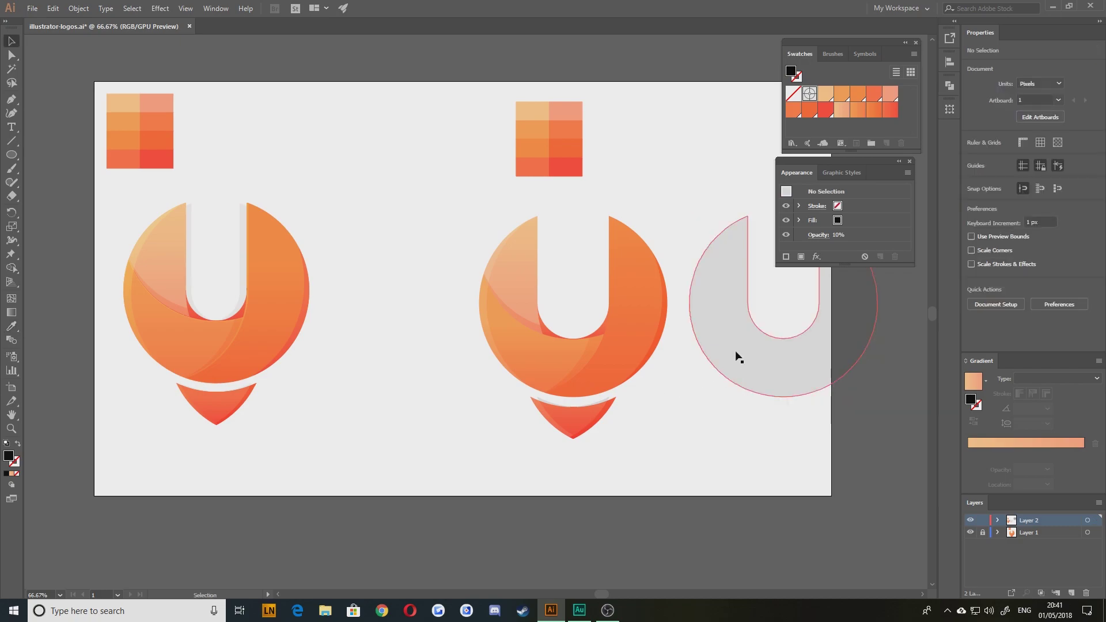
# - Place the grey U behind the logo's U and shrink it about its centre to about 378 by 439 px
pyautogui.moveTo(736, 351); pyautogui.dragTo(523, 341)
pyautogui.press('a')
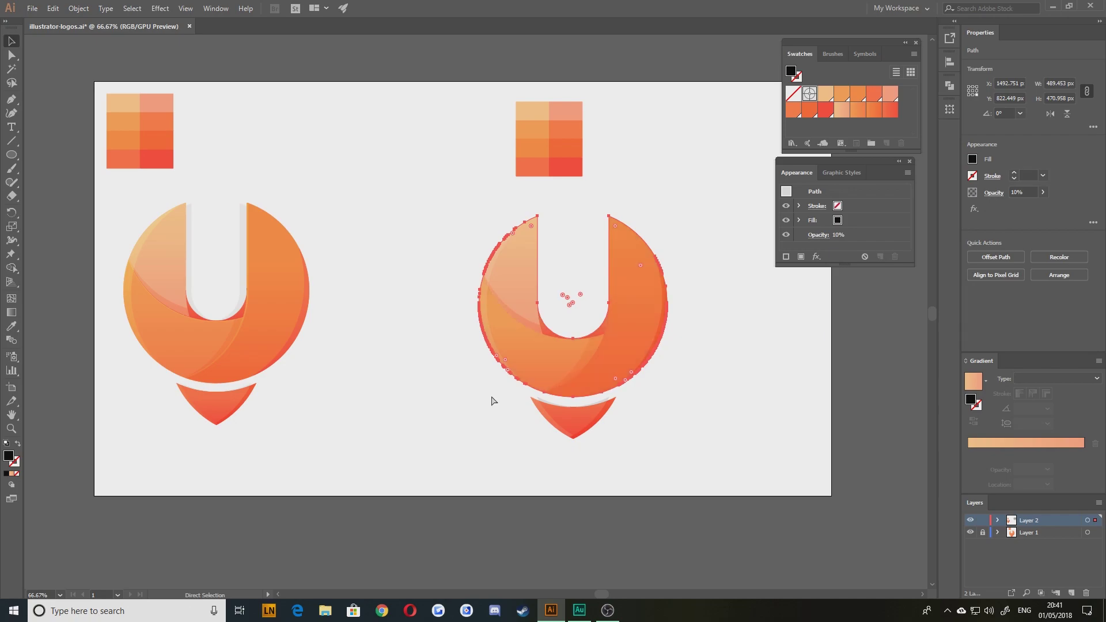
pyautogui.press('v')
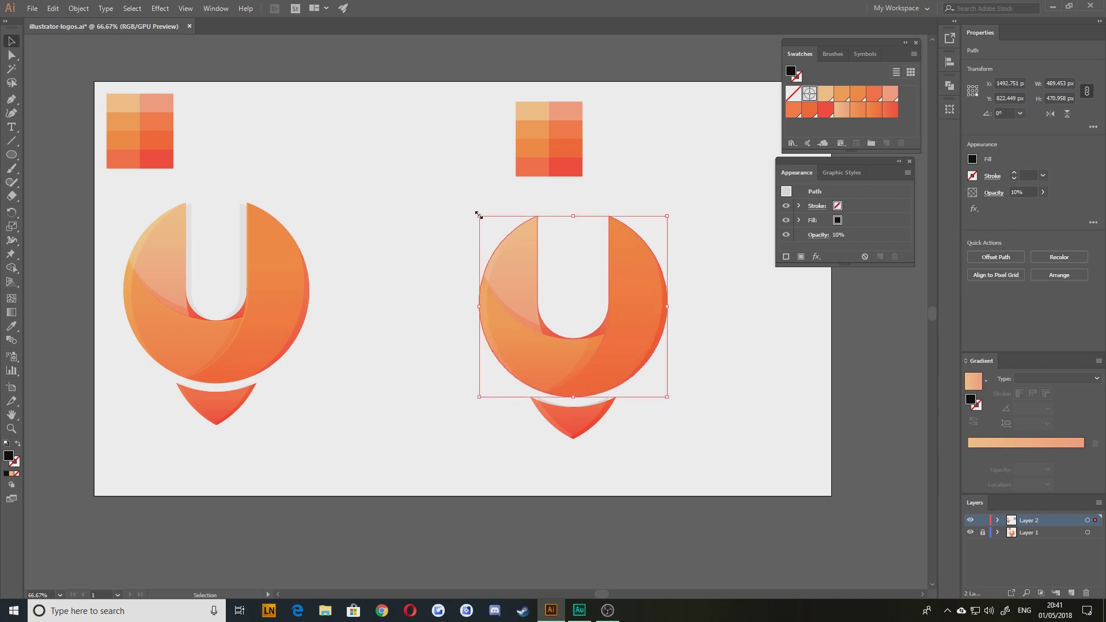
pyautogui.moveTo(478, 215); pyautogui.dragTo(501, 222)
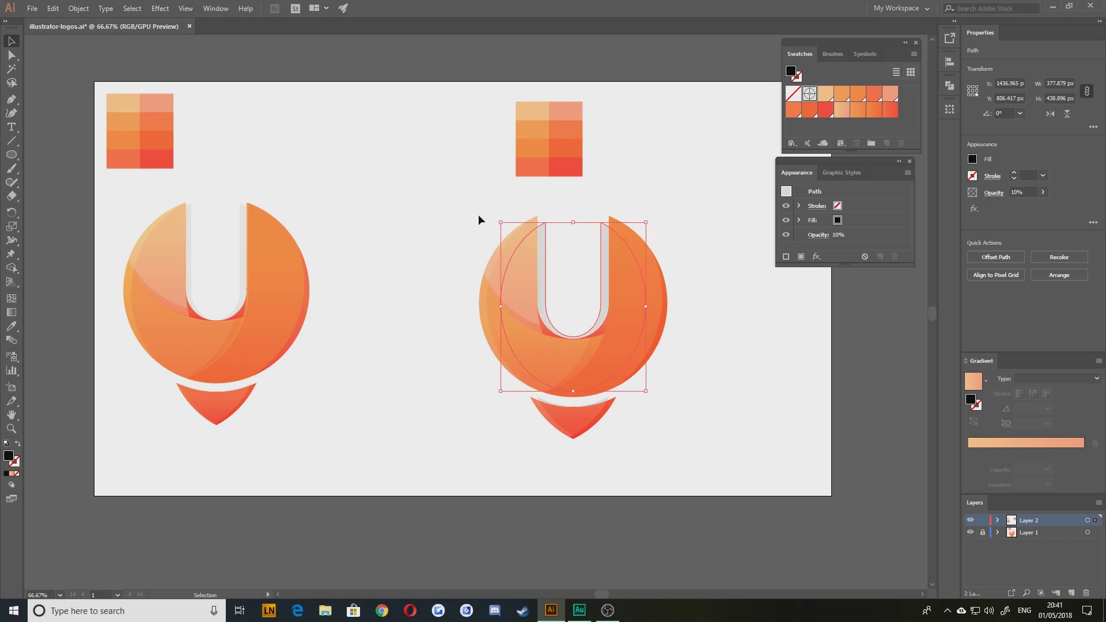
# - Nudge the grey shadow U up by 11 px inside the logo's opening
pyautogui.press('Up')
pyautogui.press('Up')
pyautogui.press('Up')
pyautogui.press('Up')
pyautogui.press('Up')
pyautogui.press('Up')
pyautogui.press('Up')
pyautogui.press('Up')
pyautogui.press('Up')
pyautogui.press('Up')
pyautogui.press('Up')
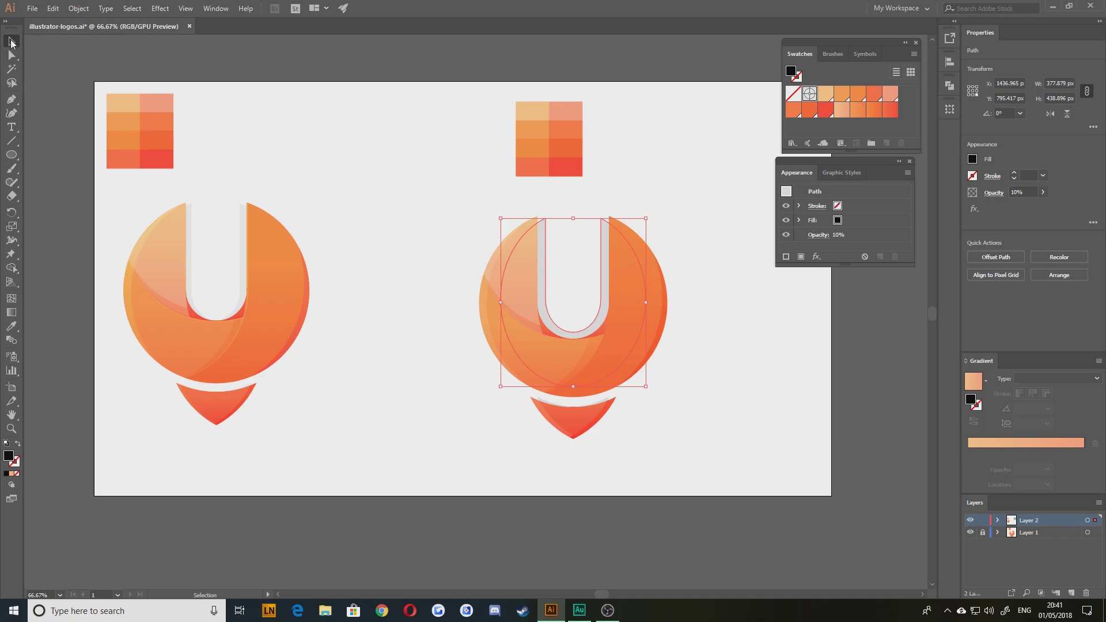
pyautogui.click(385, 180)
# - Widen the grey shadow U symmetrically to about 436 px for a thinner shadow along the opening's sides
pyautogui.scroll(1, 433, 361)
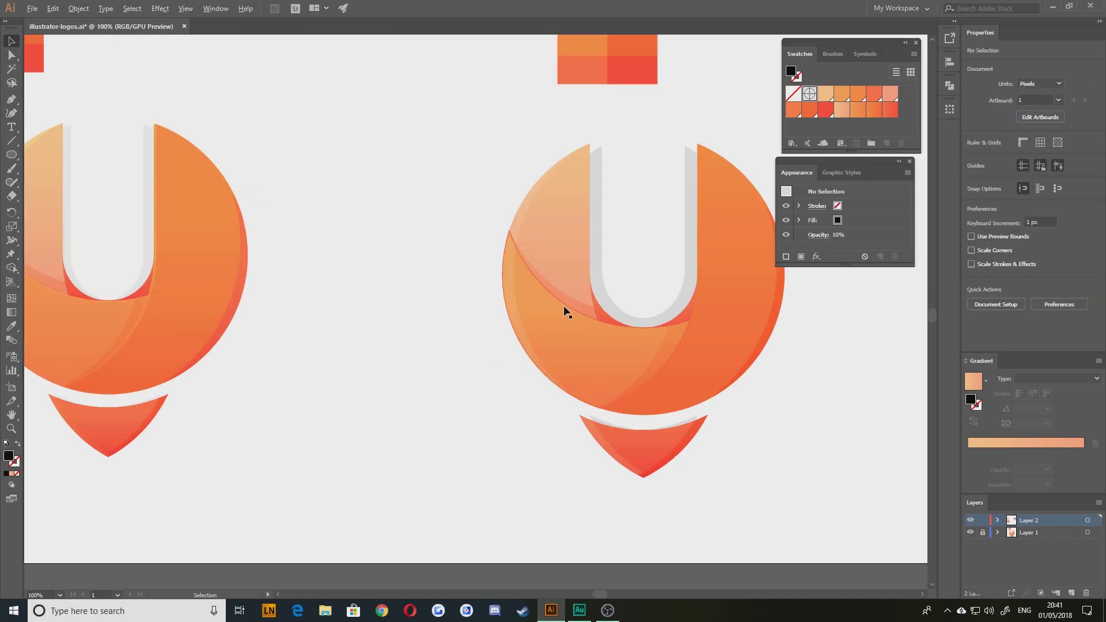
pyautogui.click(593, 239)
pyautogui.moveTo(535, 273); pyautogui.dragTo(518, 275)
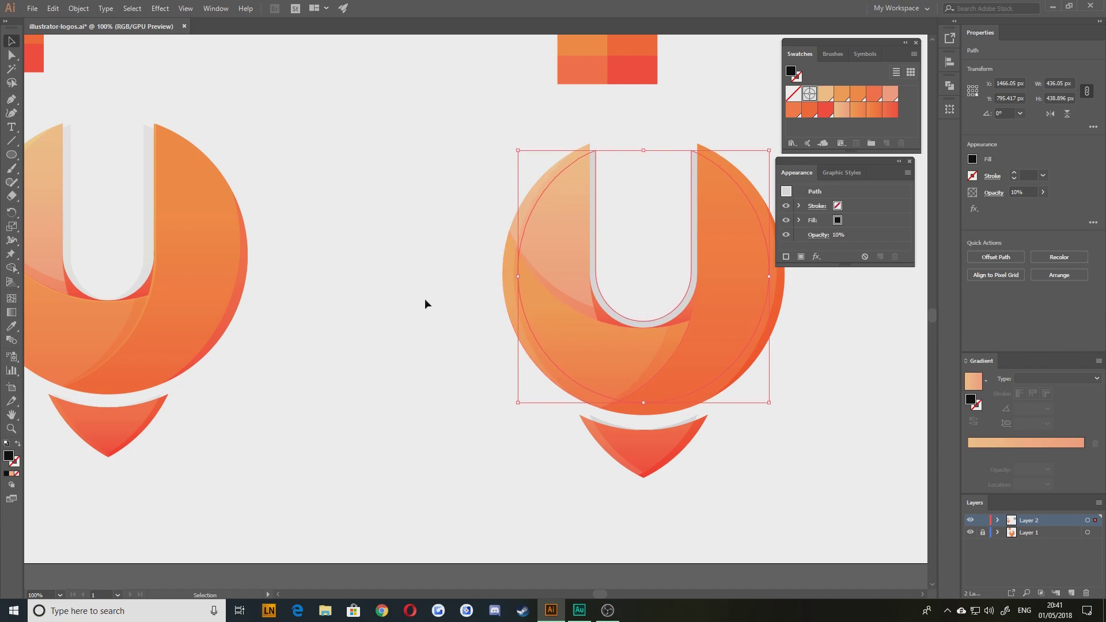
pyautogui.click(384, 306)
# - Set the shadow U's opacity to 5%
pyautogui.click(601, 291)
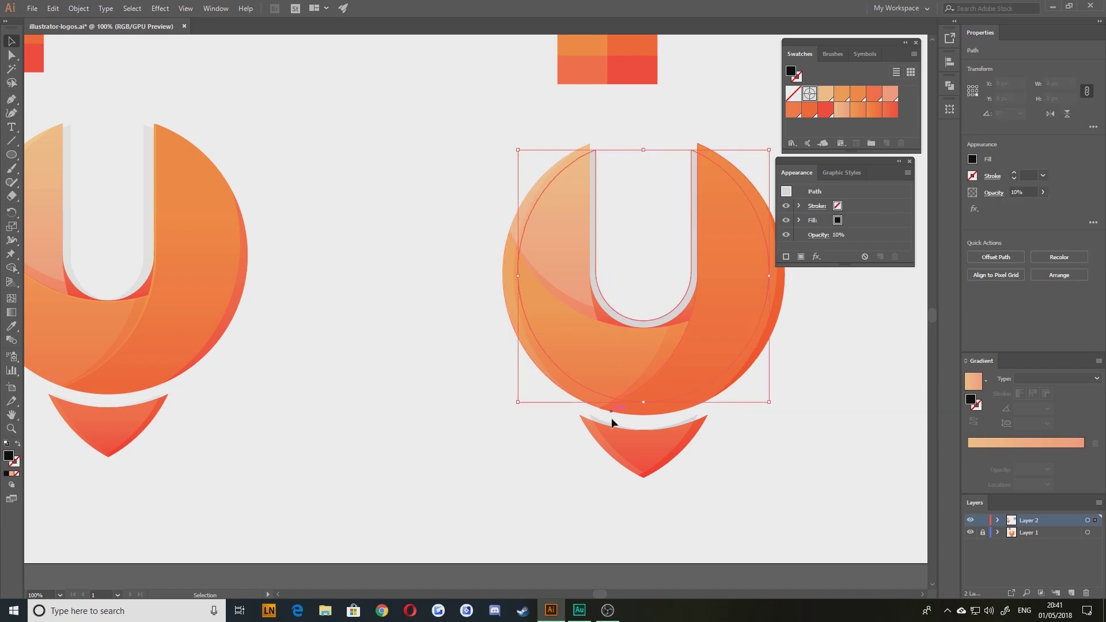
pyautogui.click(839, 235)
pyautogui.write('5')
pyautogui.press('Return')
pyautogui.click(397, 270)
pyautogui.hotkey('alt', 'space')
pyautogui.press('Escape')
# - Fine-tune the shadow U's position and its top edge within the logo's opening
pyautogui.moveTo(595, 257); pyautogui.dragTo(596, 264)
pyautogui.moveTo(644, 156); pyautogui.dragTo(645, 150)
pyautogui.click(414, 360)
pyautogui.moveTo(354, 450); pyautogui.dragTo(343, 469)
pyautogui.moveTo(432, 461); pyautogui.dragTo(375, 448)
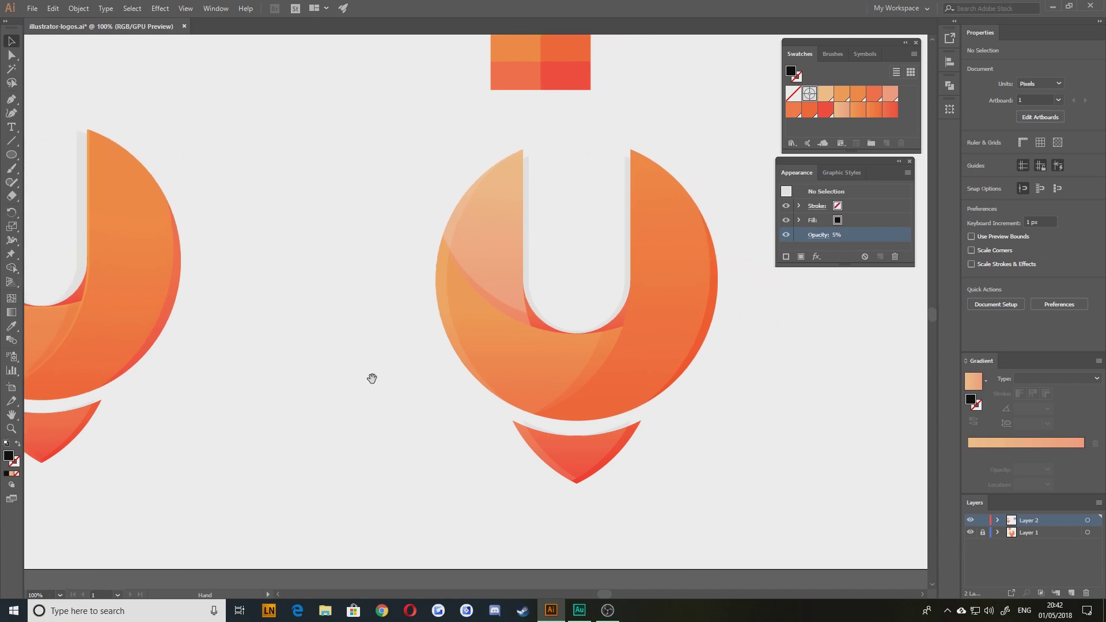
pyautogui.moveTo(329, 390); pyautogui.dragTo(349, 393)
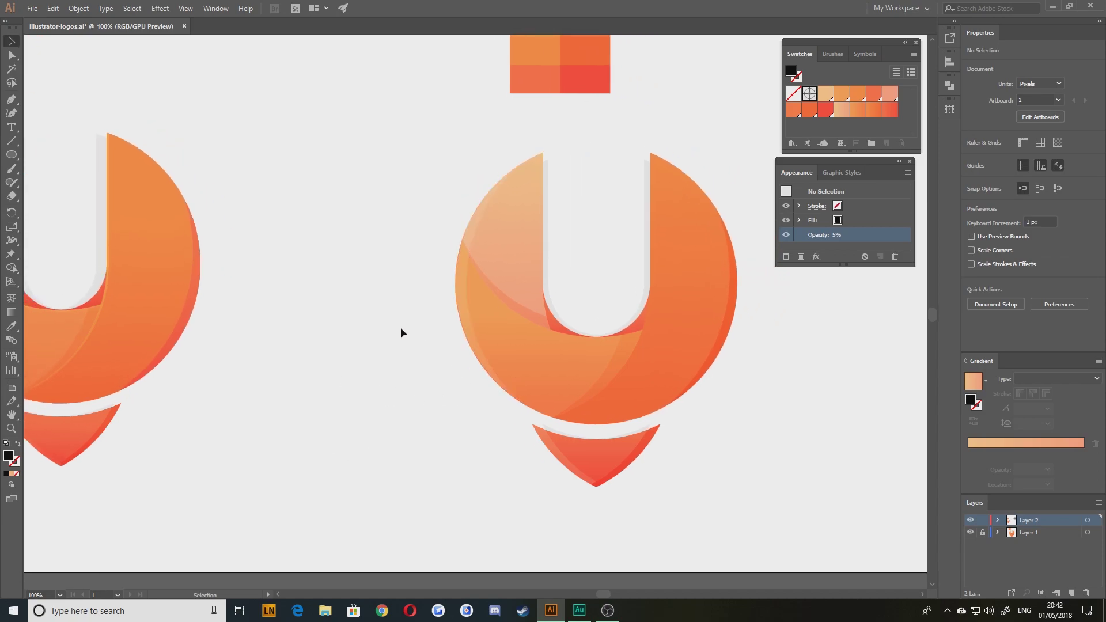
# - Duplicate the U's orange right-hand segment and place the copy beside the logo
pyautogui.hscroll(-5, 356, 327)
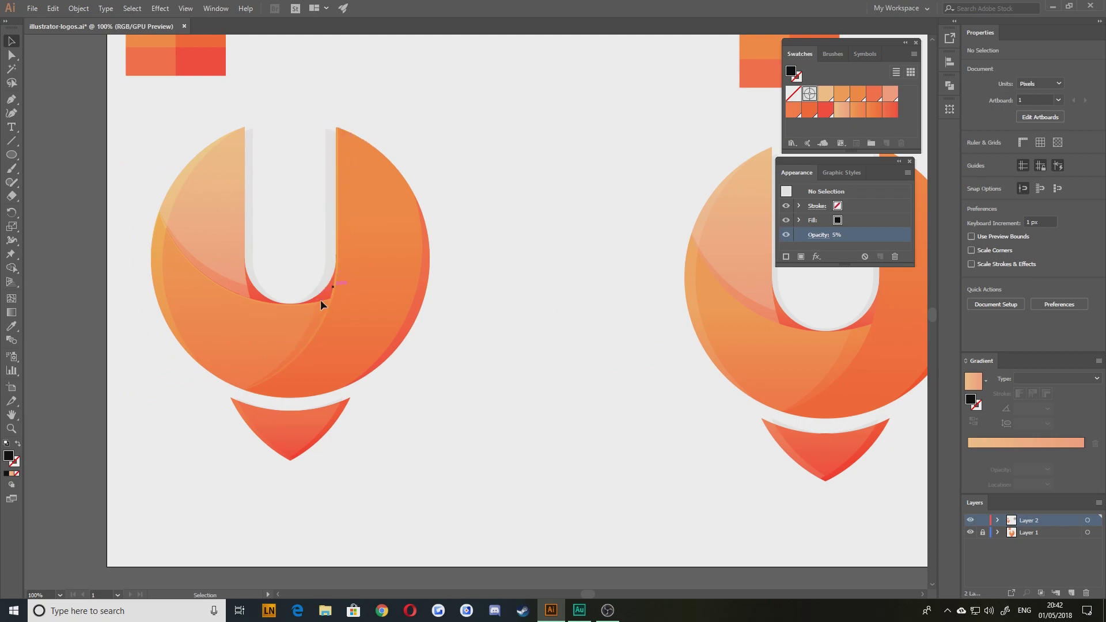
pyautogui.hscroll(3, 519, 418)
pyautogui.scroll(1, 519, 419)
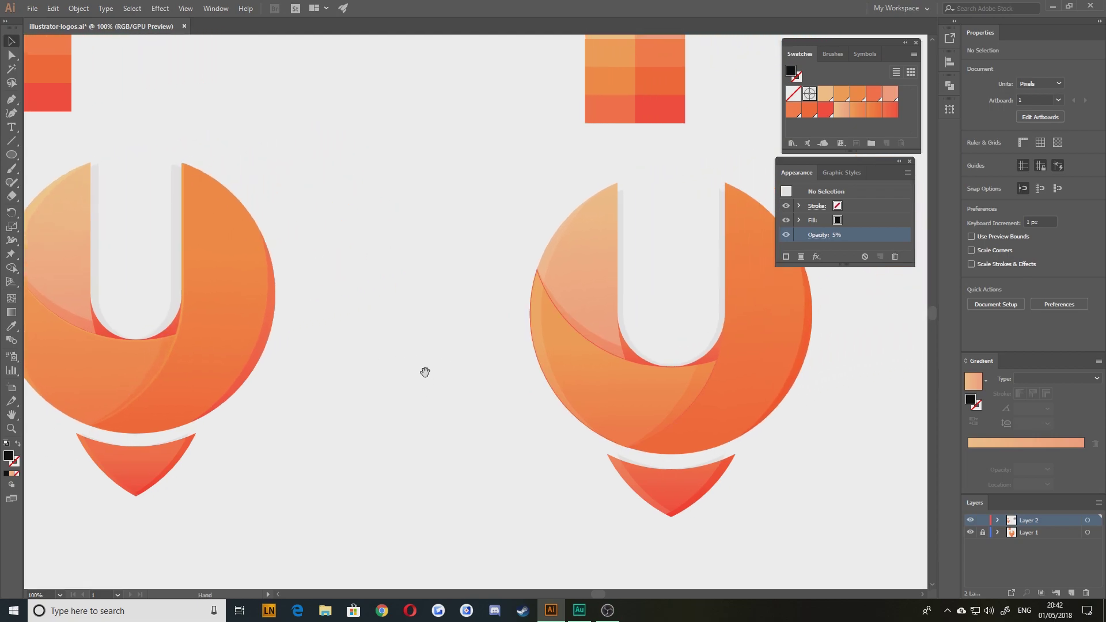
pyautogui.click(772, 358)
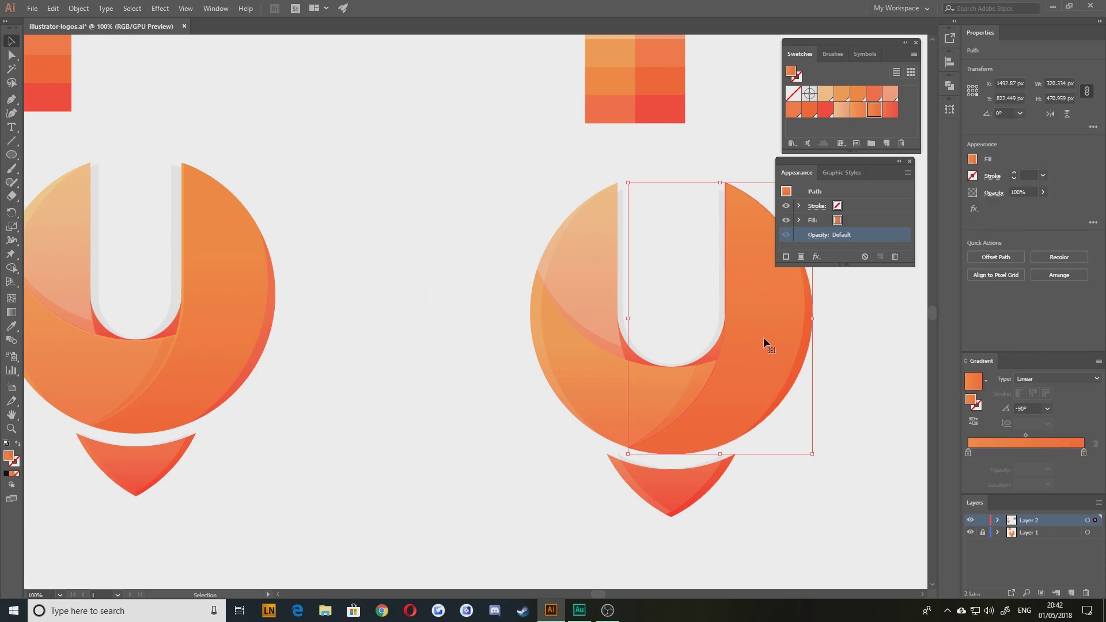
pyautogui.moveTo(766, 343); pyautogui.dragTo(905, 340)
pyautogui.moveTo(829, 344); pyautogui.dragTo(588, 344)
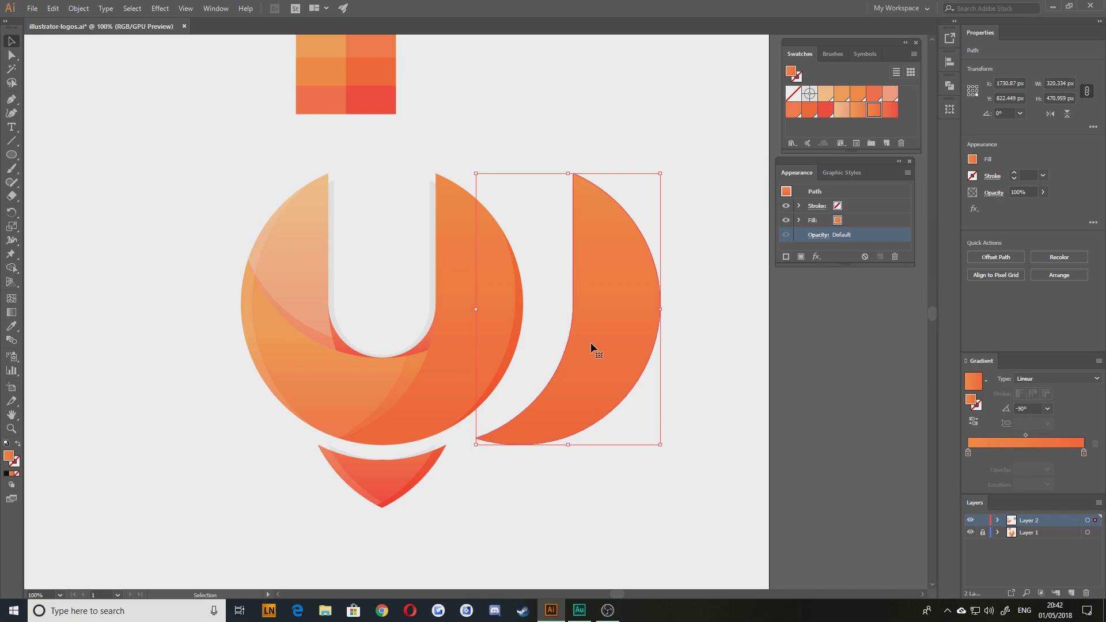
# - Copy the duplicated segment in place and nudge the upper copy 2 px to the right
pyautogui.press('a')
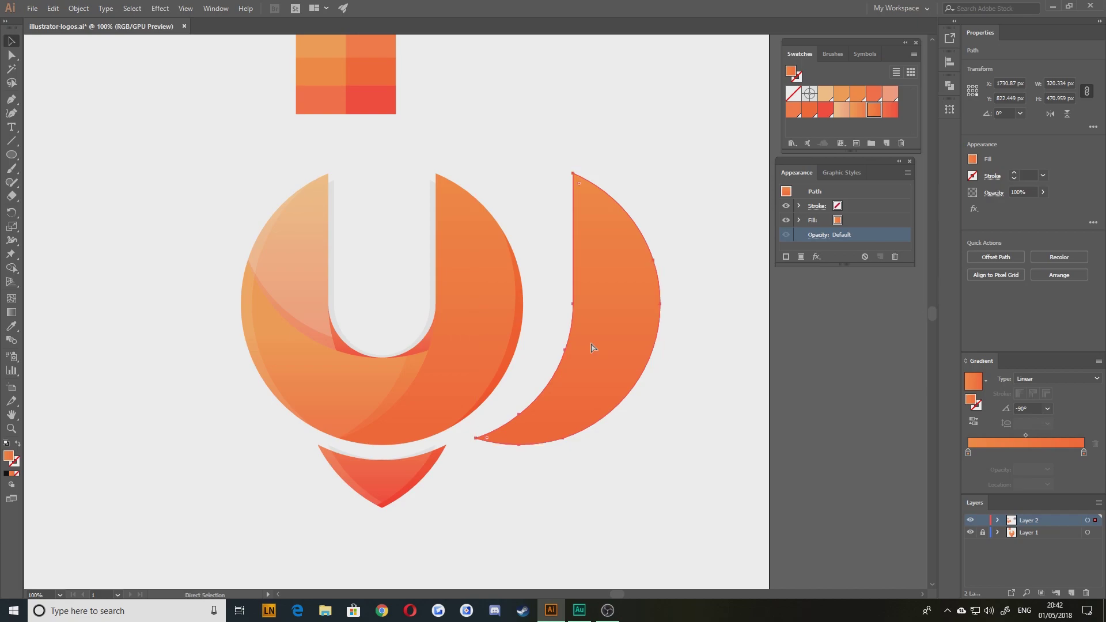
pyautogui.press('v')
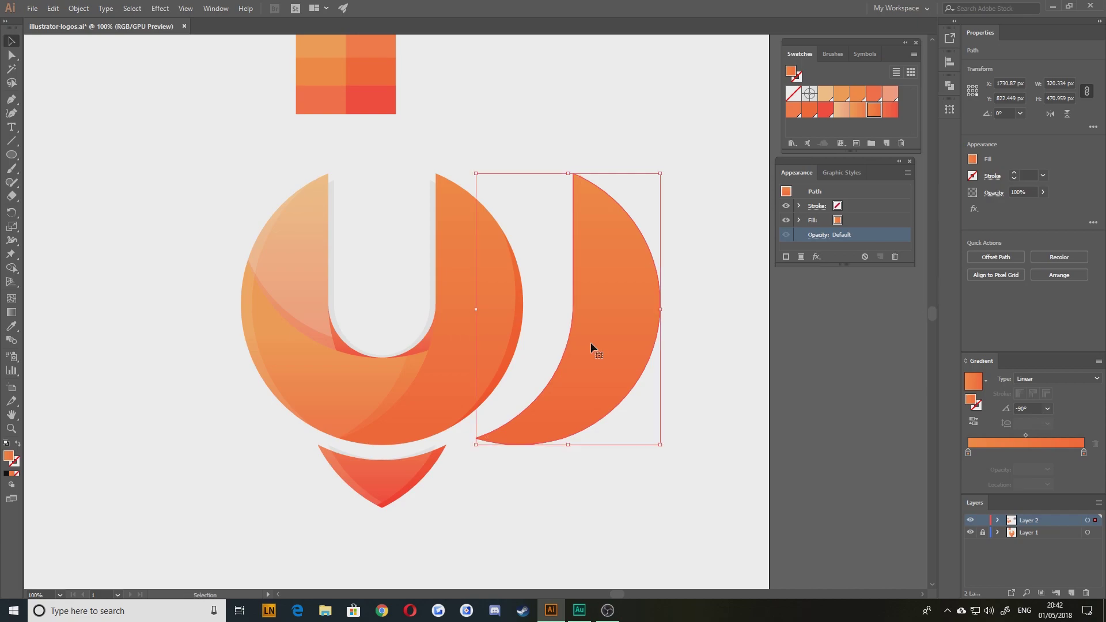
pyautogui.press('Right')
pyautogui.press('Right')
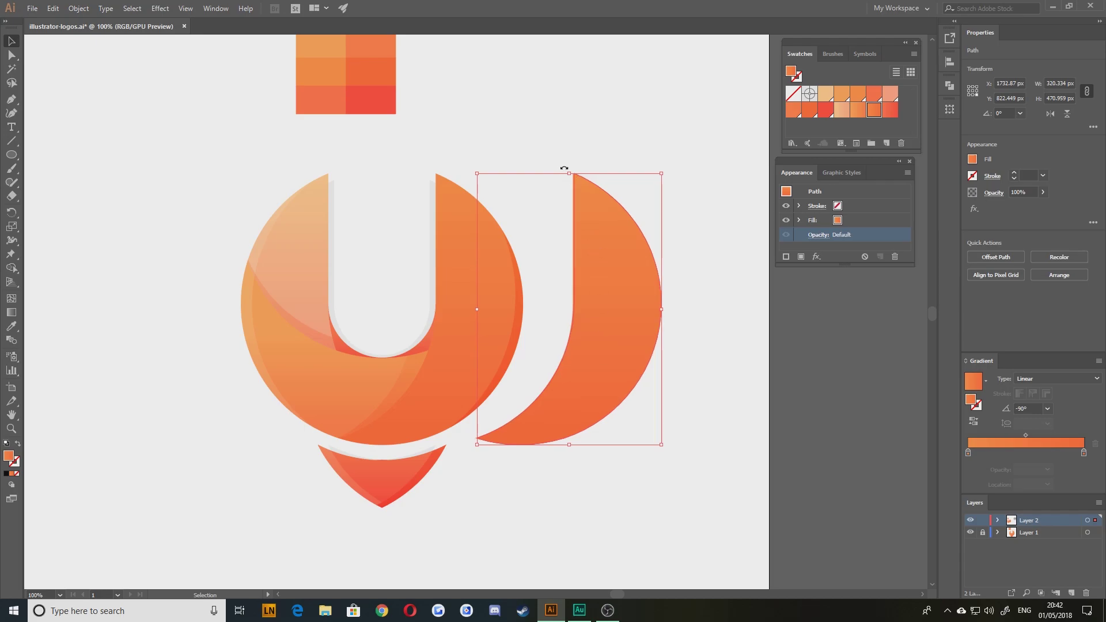
# - Subtract the front segment from the one behind with Minus Front to leave a thin inner-edge strip
pyautogui.click(543, 185)
pyautogui.scroll(2, 559, 254)
pyautogui.click(599, 250)
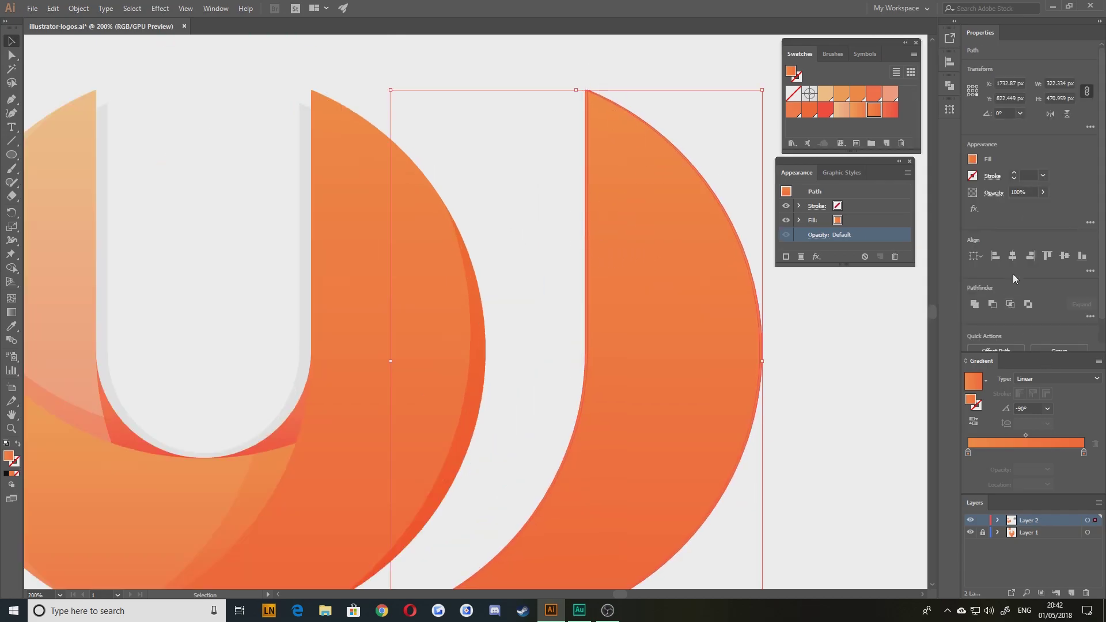
pyautogui.click(991, 304)
pyautogui.click(531, 341)
pyautogui.scroll(-1, 624, 284)
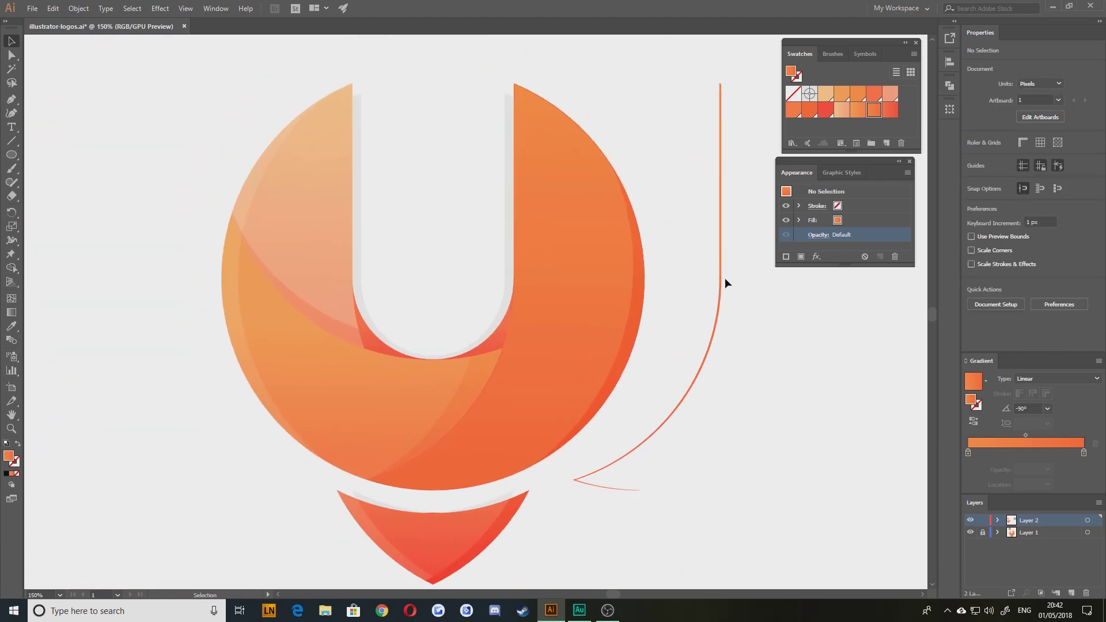
# - Place the thin strip along the right segment's inner edge and fill it with the palette's light orange
pyautogui.moveTo(721, 278); pyautogui.dragTo(515, 269)
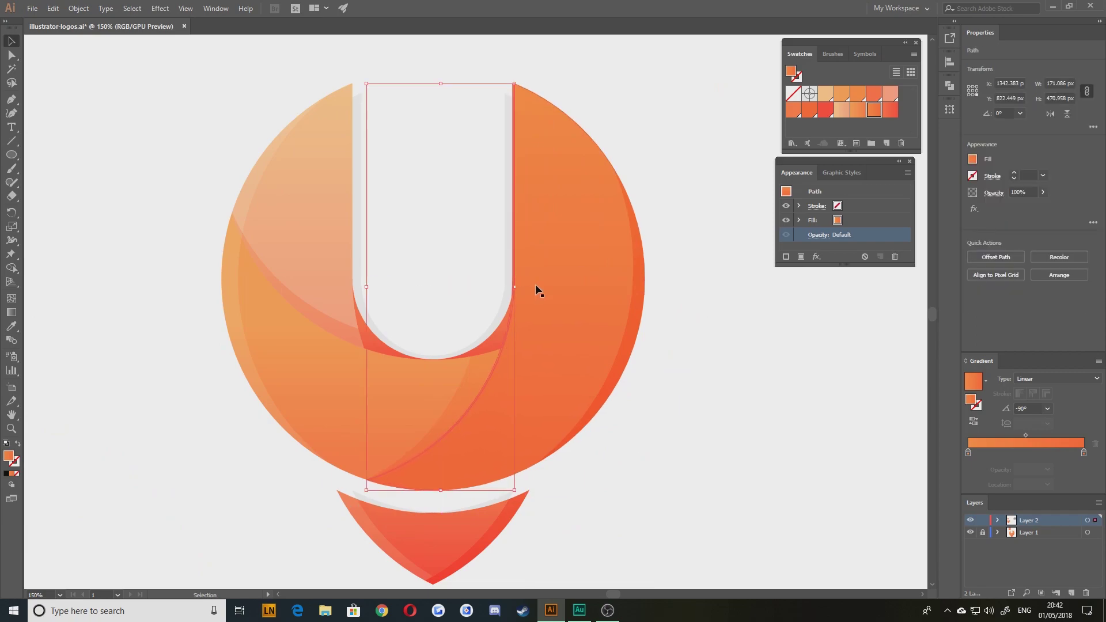
pyautogui.moveTo(420, 182); pyautogui.dragTo(453, 500)
pyautogui.press('i')
pyautogui.click(375, 158)
pyautogui.moveTo(577, 440); pyautogui.dragTo(572, 205)
pyautogui.press('v')
pyautogui.click(529, 349)
# - Nudge the light orange highlight strip 2 px right over the right segment's inner edge
pyautogui.scroll(-2, 576, 345)
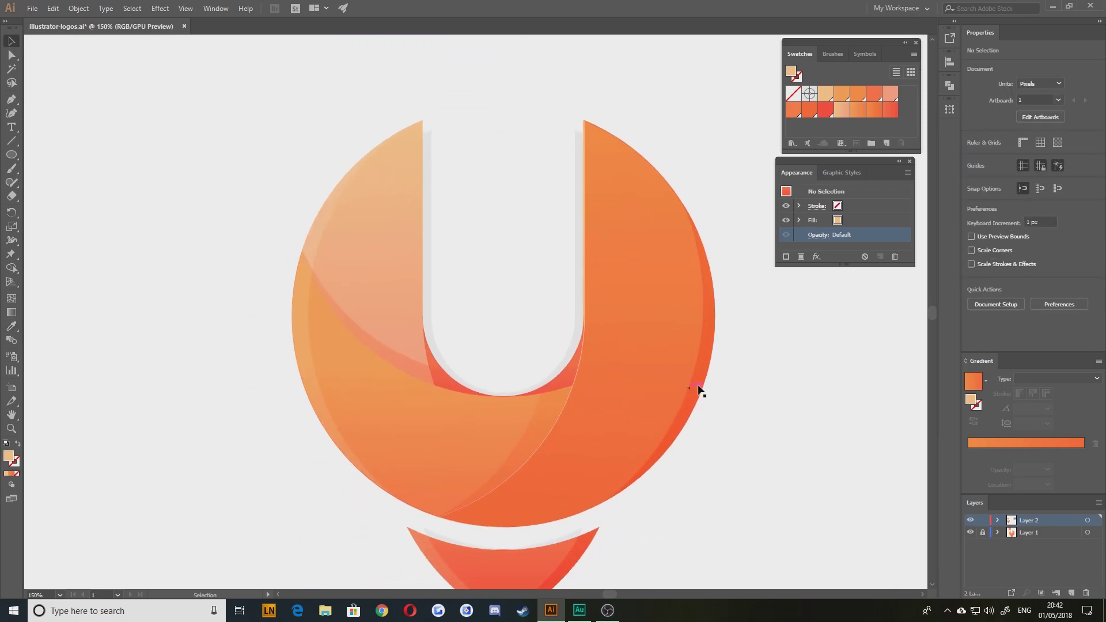
pyautogui.scroll(4, 665, 376)
pyautogui.moveTo(406, 247); pyautogui.dragTo(706, 464)
pyautogui.scroll(-2, 662, 322)
pyautogui.moveTo(653, 286); pyautogui.dragTo(657, 311)
pyautogui.scroll(-1, 657, 310)
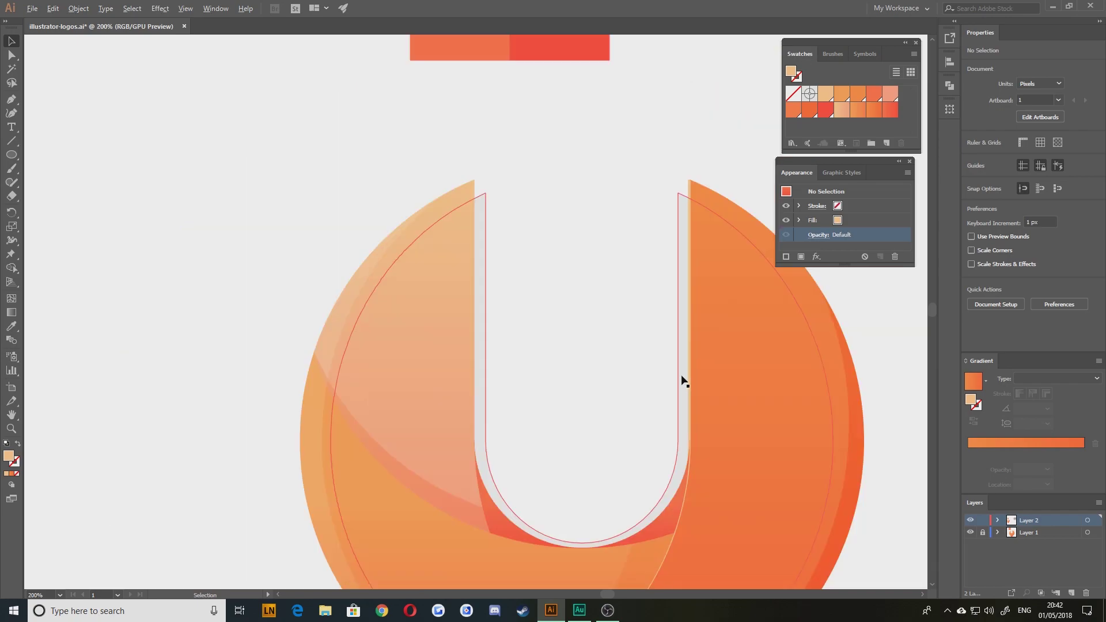
pyautogui.click(688, 202)
pyautogui.press('Right')
pyautogui.press('Right')
pyautogui.scroll(5, 683, 386)
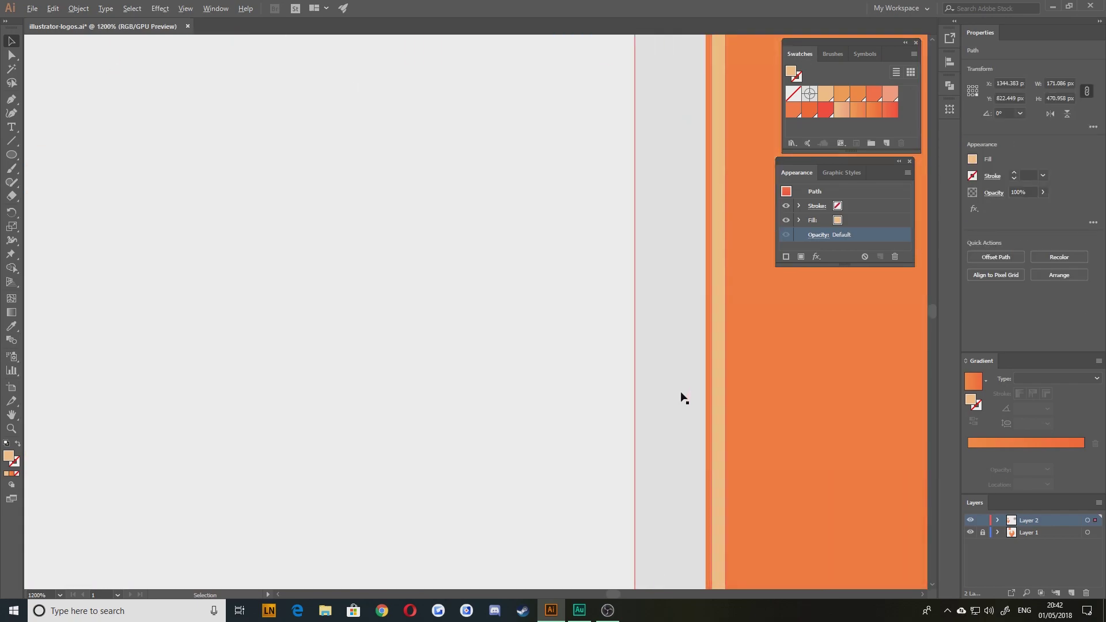
# - Move the light orange strip slightly left so it sits closer to the right segment's inner edge
pyautogui.moveTo(716, 326); pyautogui.dragTo(710, 326)
pyautogui.scroll(-4, 691, 337)
pyautogui.scroll(-4, 693, 259)
pyautogui.click(694, 203)
pyautogui.scroll(1, 694, 202)
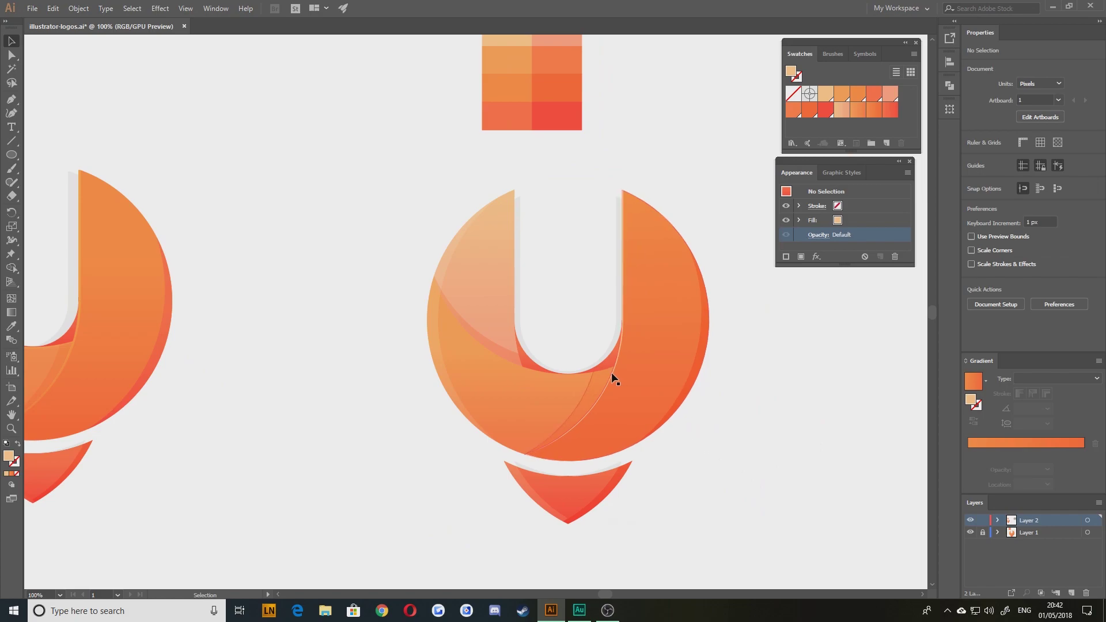
pyautogui.scroll(5, 612, 375)
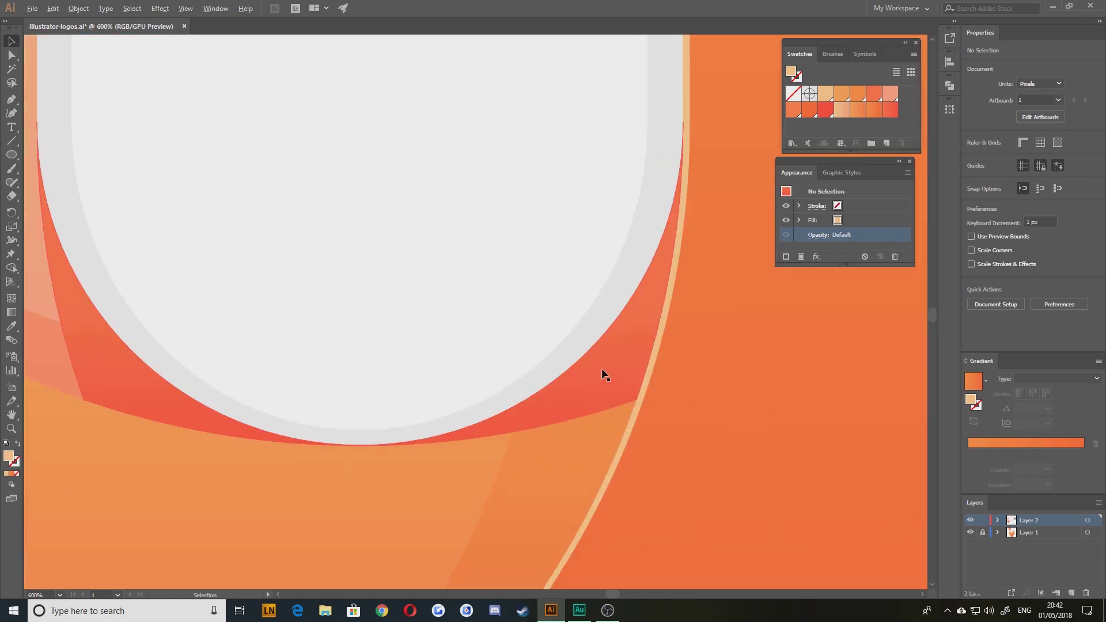
# - Duplicate the right segment beside the logo and offset its front copy slightly to the right for a thicker highlight strip
pyautogui.scroll(-4, 658, 356)
pyautogui.moveTo(734, 380); pyautogui.dragTo(434, 389)
pyautogui.moveTo(465, 350); pyautogui.dragTo(725, 352)
pyautogui.keyDown('shift'); pyautogui.click(652, 347); pyautogui.keyUp('shift')
pyautogui.click(654, 372)
pyautogui.moveTo(653, 372); pyautogui.dragTo(661, 373)
pyautogui.press('Left')
pyautogui.press('Left')
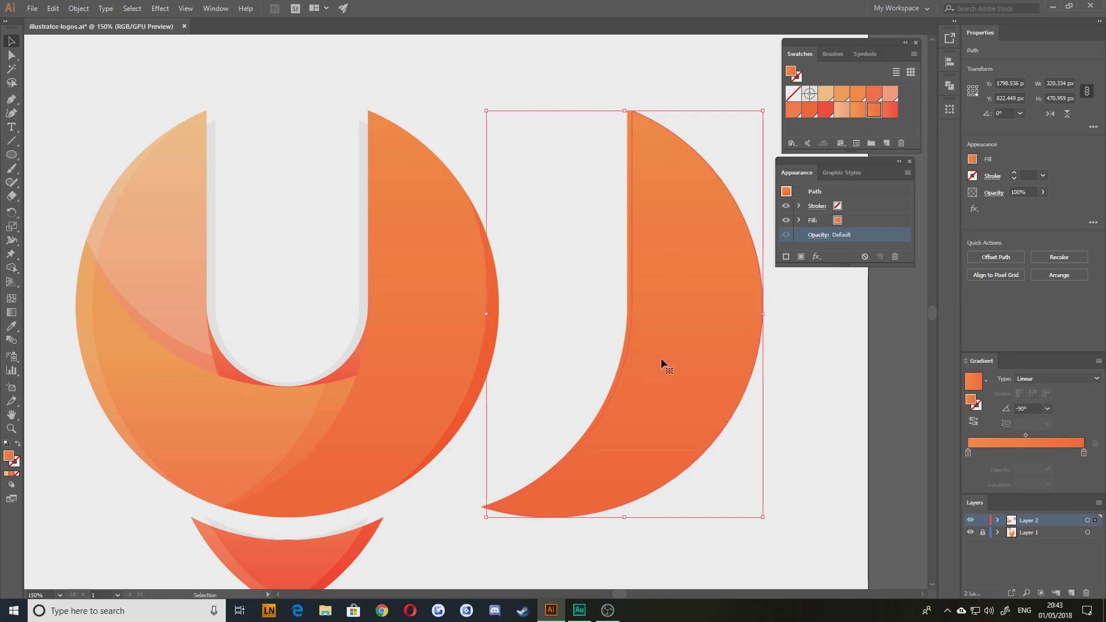
# - Subtract the front copy from the rear one with Minus Front and place the remaining strip along the right segment's inner edge
pyautogui.moveTo(793, 430); pyautogui.dragTo(566, 284)
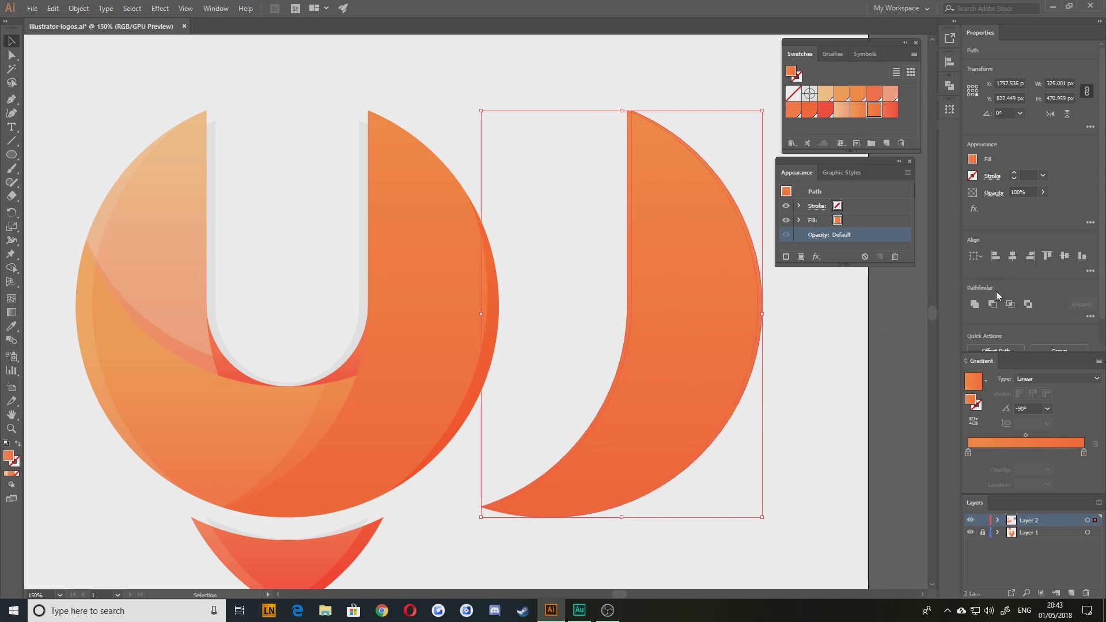
pyautogui.press('Delete')
pyautogui.click(540, 314)
pyautogui.moveTo(633, 234); pyautogui.dragTo(373, 246)
# - Fill the new strip with the light orange-to-pink gradient sampled from the logo's upper-left segment
pyautogui.press('i')
pyautogui.click(173, 212)
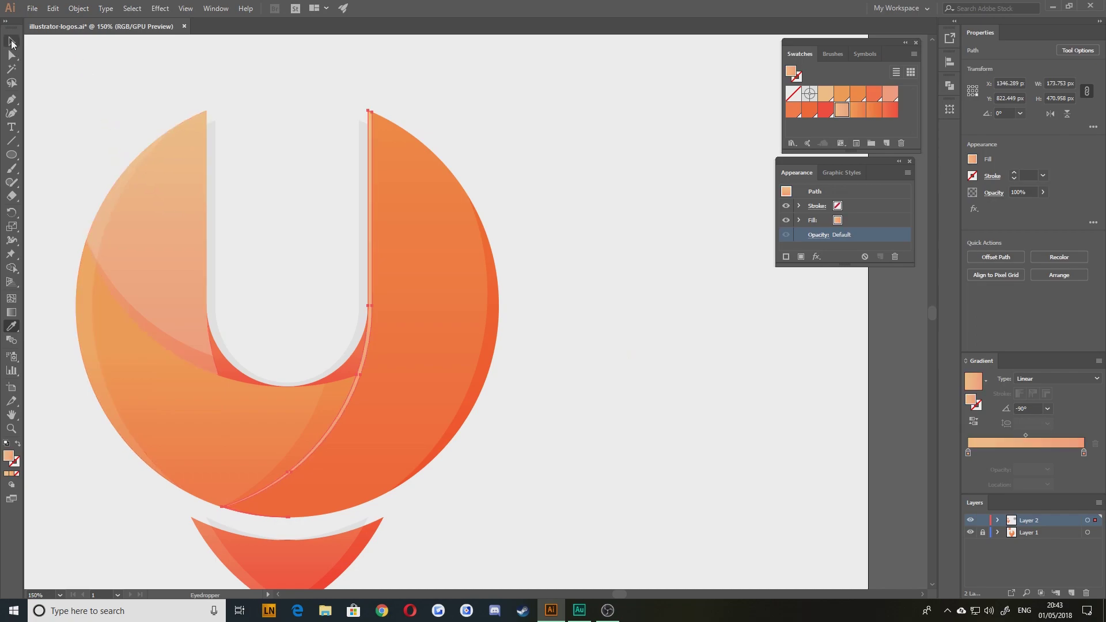
pyautogui.click(12, 41)
pyautogui.click(118, 131)
# - Set the inner-edge strip's blend mode to Screen with 40% opacity
pyautogui.press('space')
pyautogui.moveTo(156, 323); pyautogui.dragTo(463, 313)
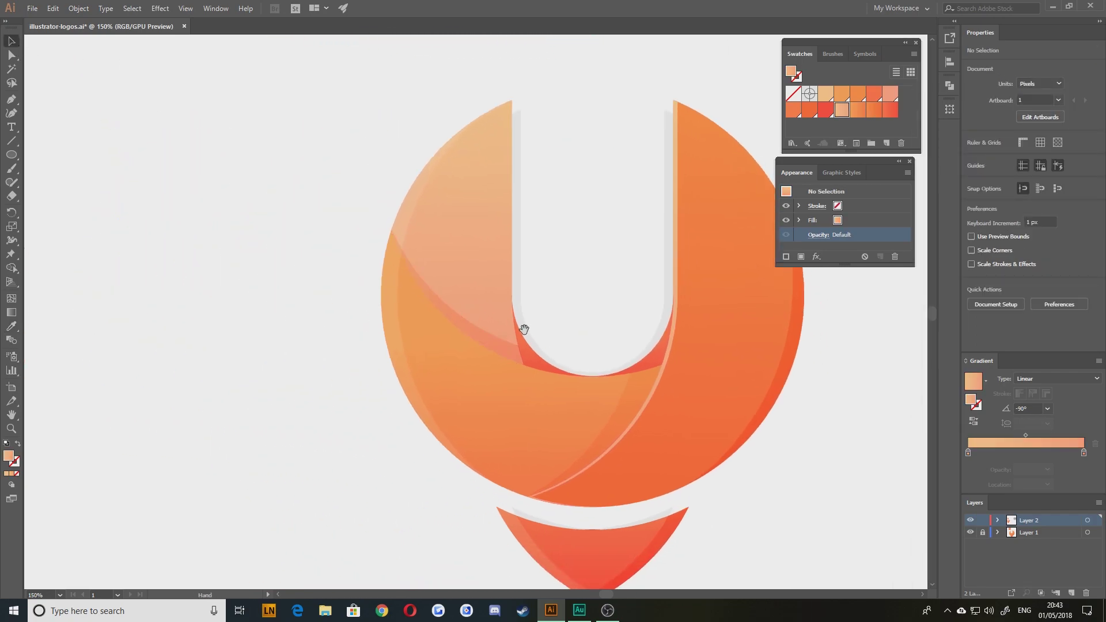
pyautogui.click(668, 350)
pyautogui.click(818, 235)
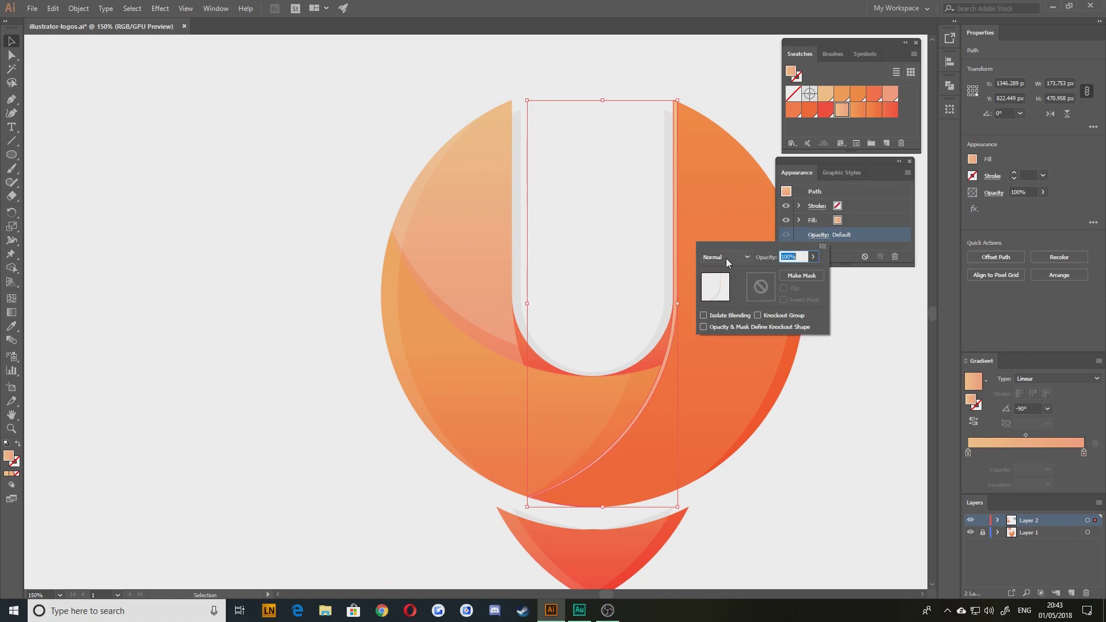
pyautogui.click(726, 258)
pyautogui.click(715, 336)
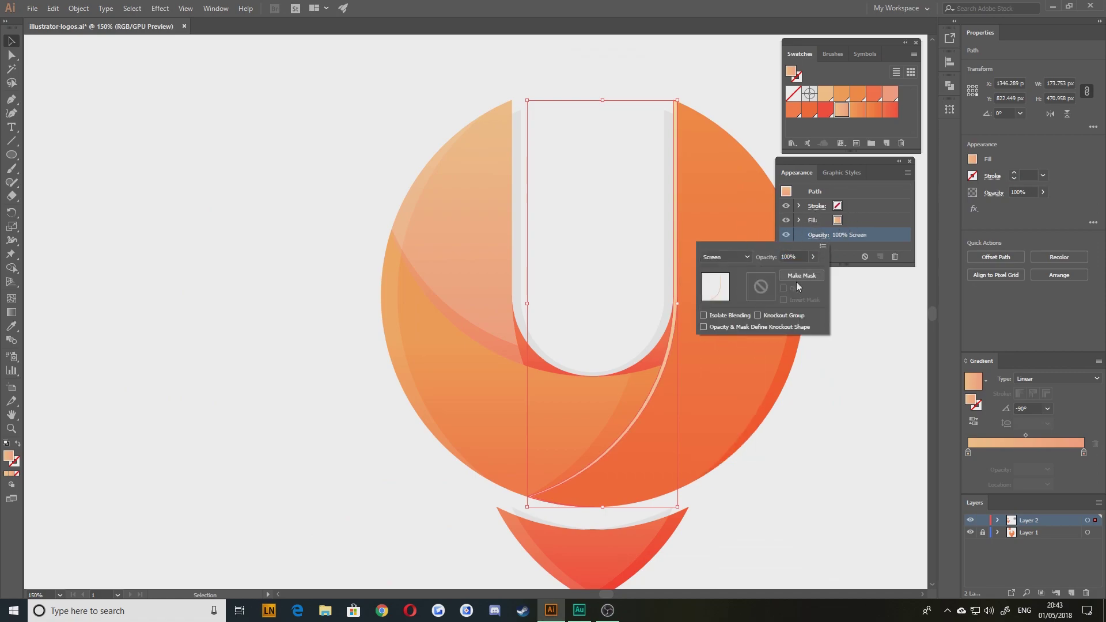
pyautogui.click(799, 257)
pyautogui.write('40')
pyautogui.press('Return')
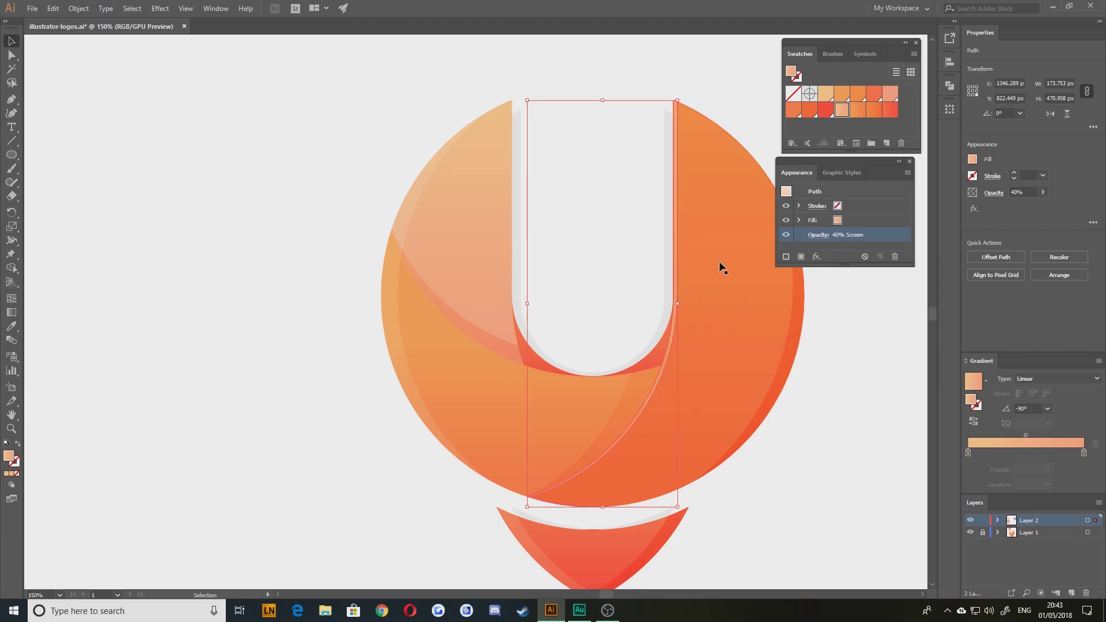
pyautogui.click(233, 168)
# - Select the entire new logo, including its tip, and move it horizontally towards the reference logo
pyautogui.scroll(-3, 330, 333)
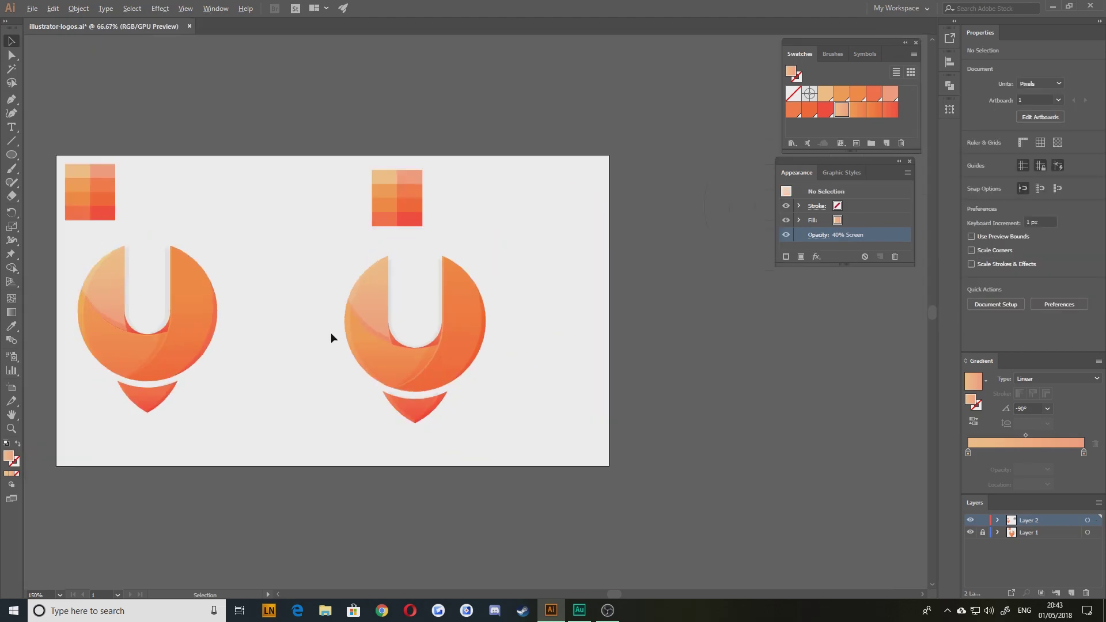
pyautogui.scroll(2, 322, 371)
pyautogui.moveTo(309, 414); pyautogui.dragTo(382, 416)
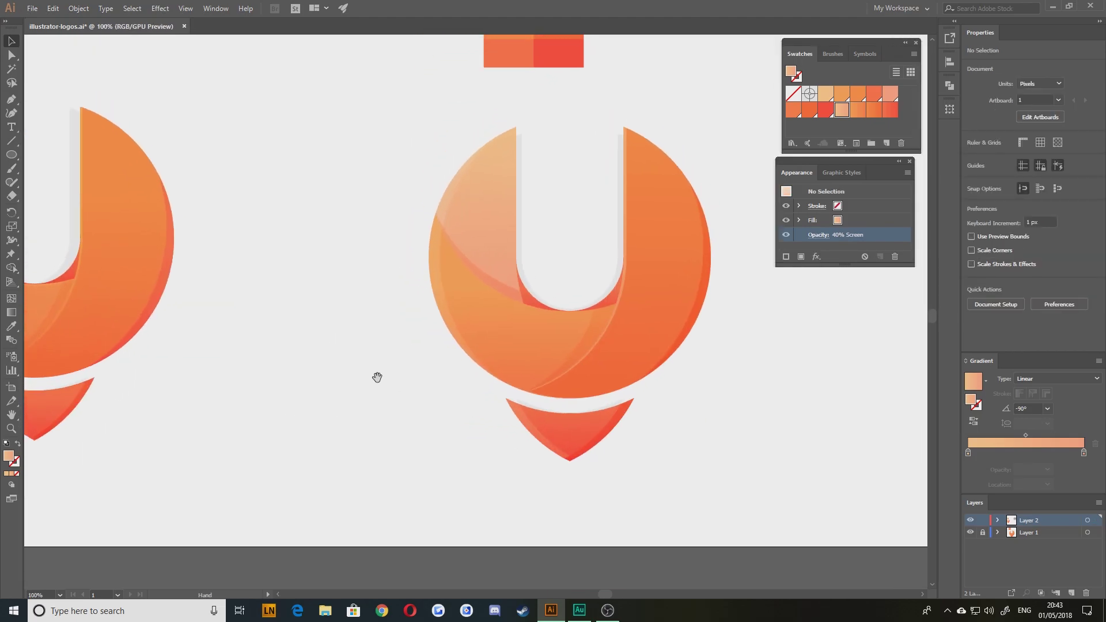
pyautogui.moveTo(296, 378); pyautogui.dragTo(360, 382)
pyautogui.moveTo(838, 492); pyautogui.dragTo(465, 127)
pyautogui.moveTo(488, 236)
pyautogui.mouseDown()
pyautogui.moveTo(327, 236)
pyautogui.moveTo(504, 235)
pyautogui.mouseUp()
pyautogui.click(489, 231)
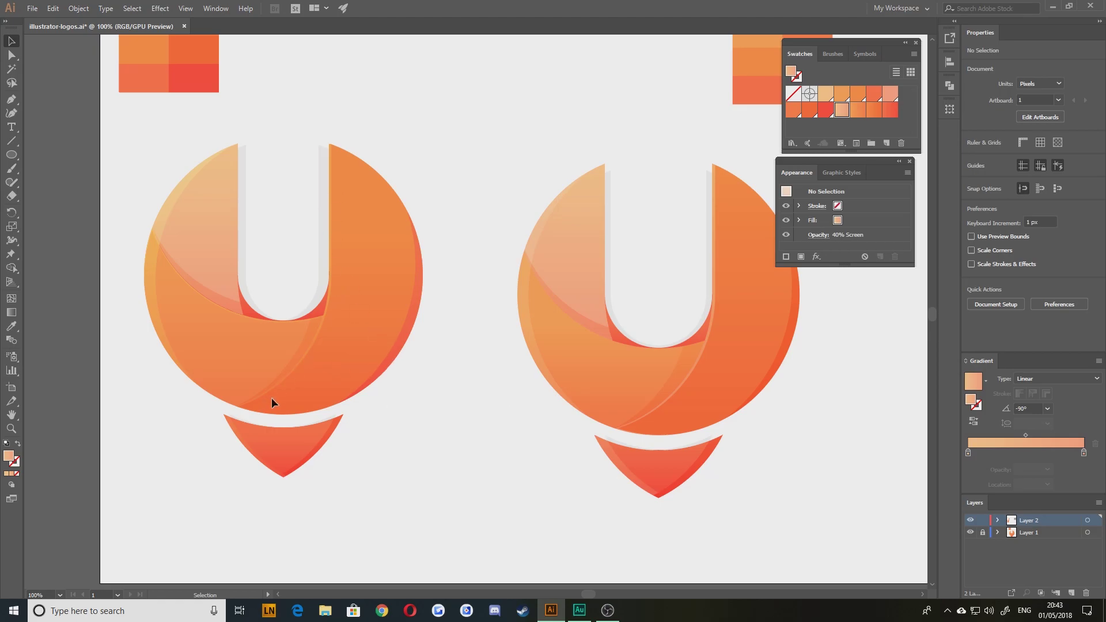
# - Shift the whole new logo a little closer to the reference logo and slightly upward for a side-by-side comparison
pyautogui.scroll(4, 205, 346)
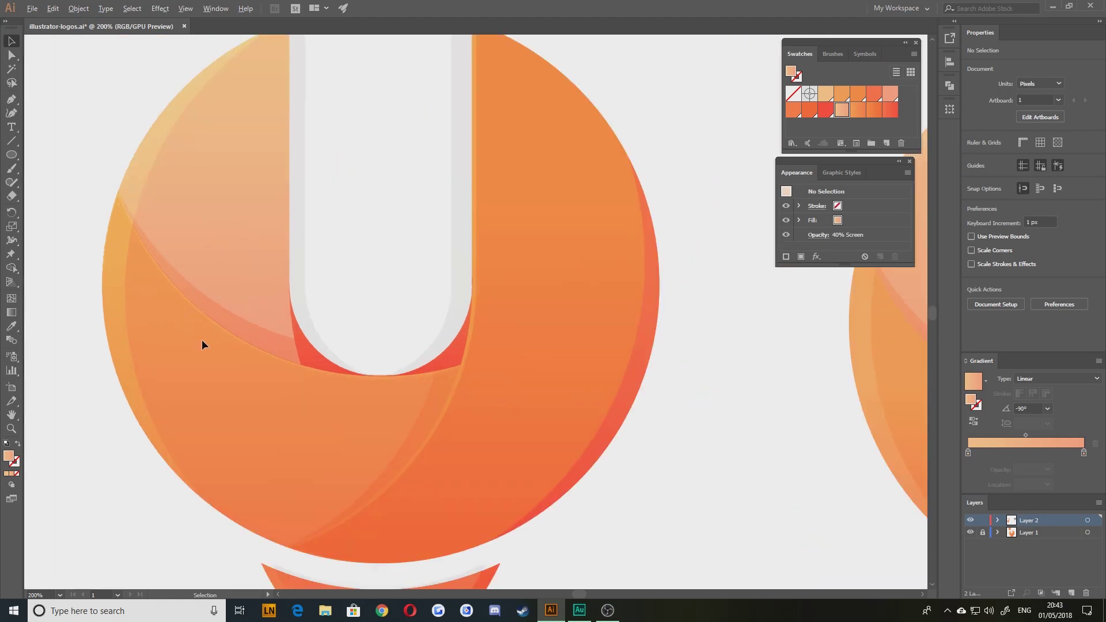
pyautogui.scroll(-4, 233, 362)
pyautogui.scroll(1, 241, 363)
pyautogui.scroll(-1, 462, 407)
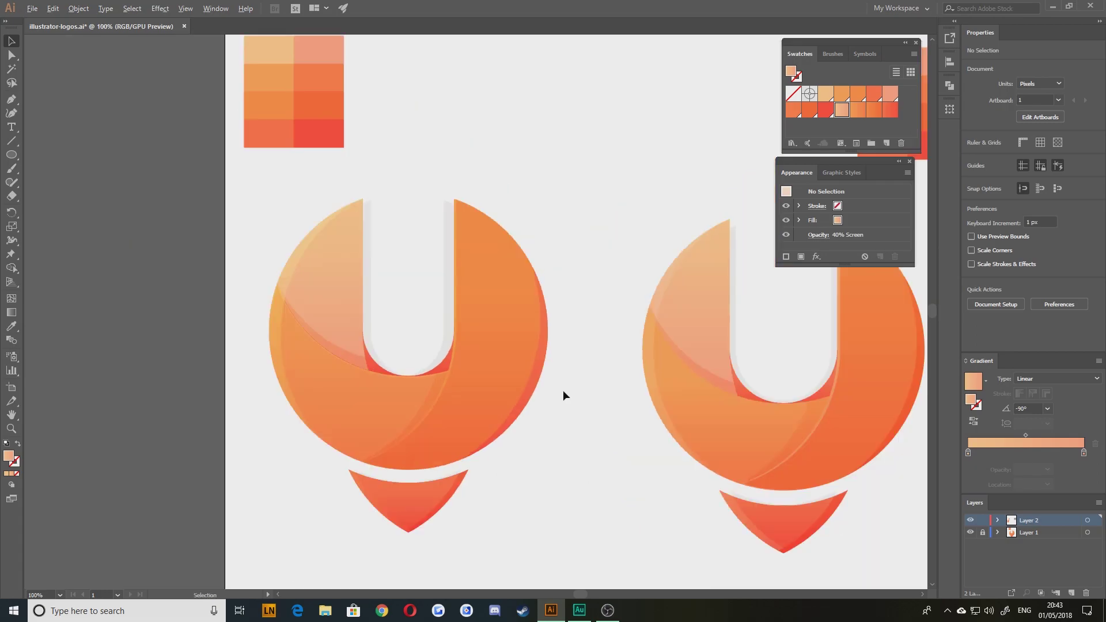
pyautogui.hscroll(3, 536, 380)
pyautogui.moveTo(616, 243); pyautogui.dragTo(569, 233)
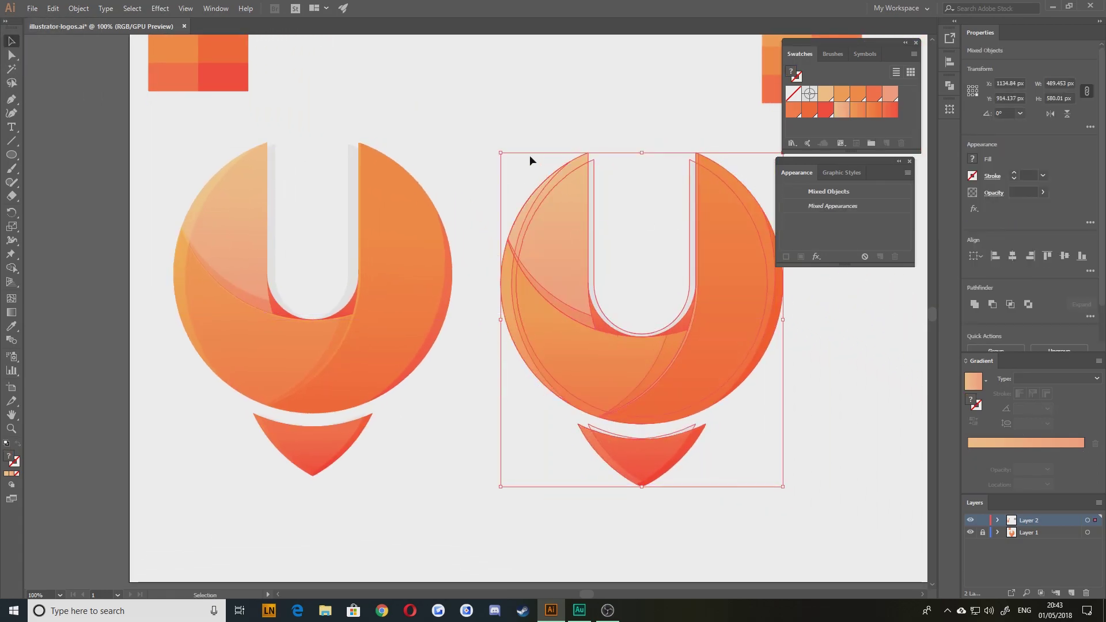
pyautogui.click(474, 172)
pyautogui.hscroll(2, 437, 173)
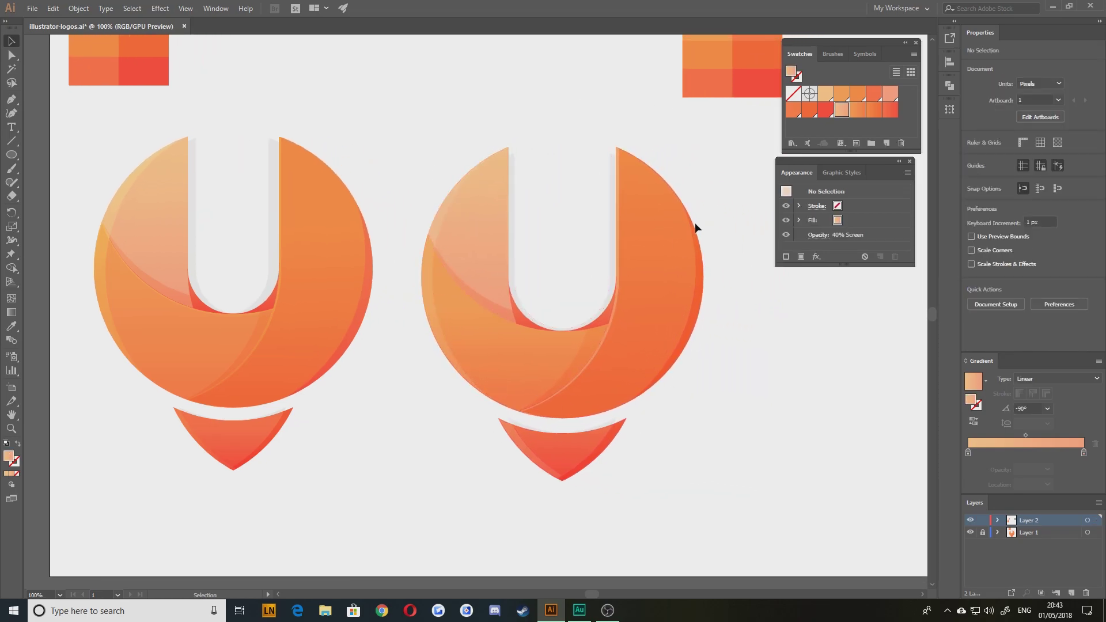